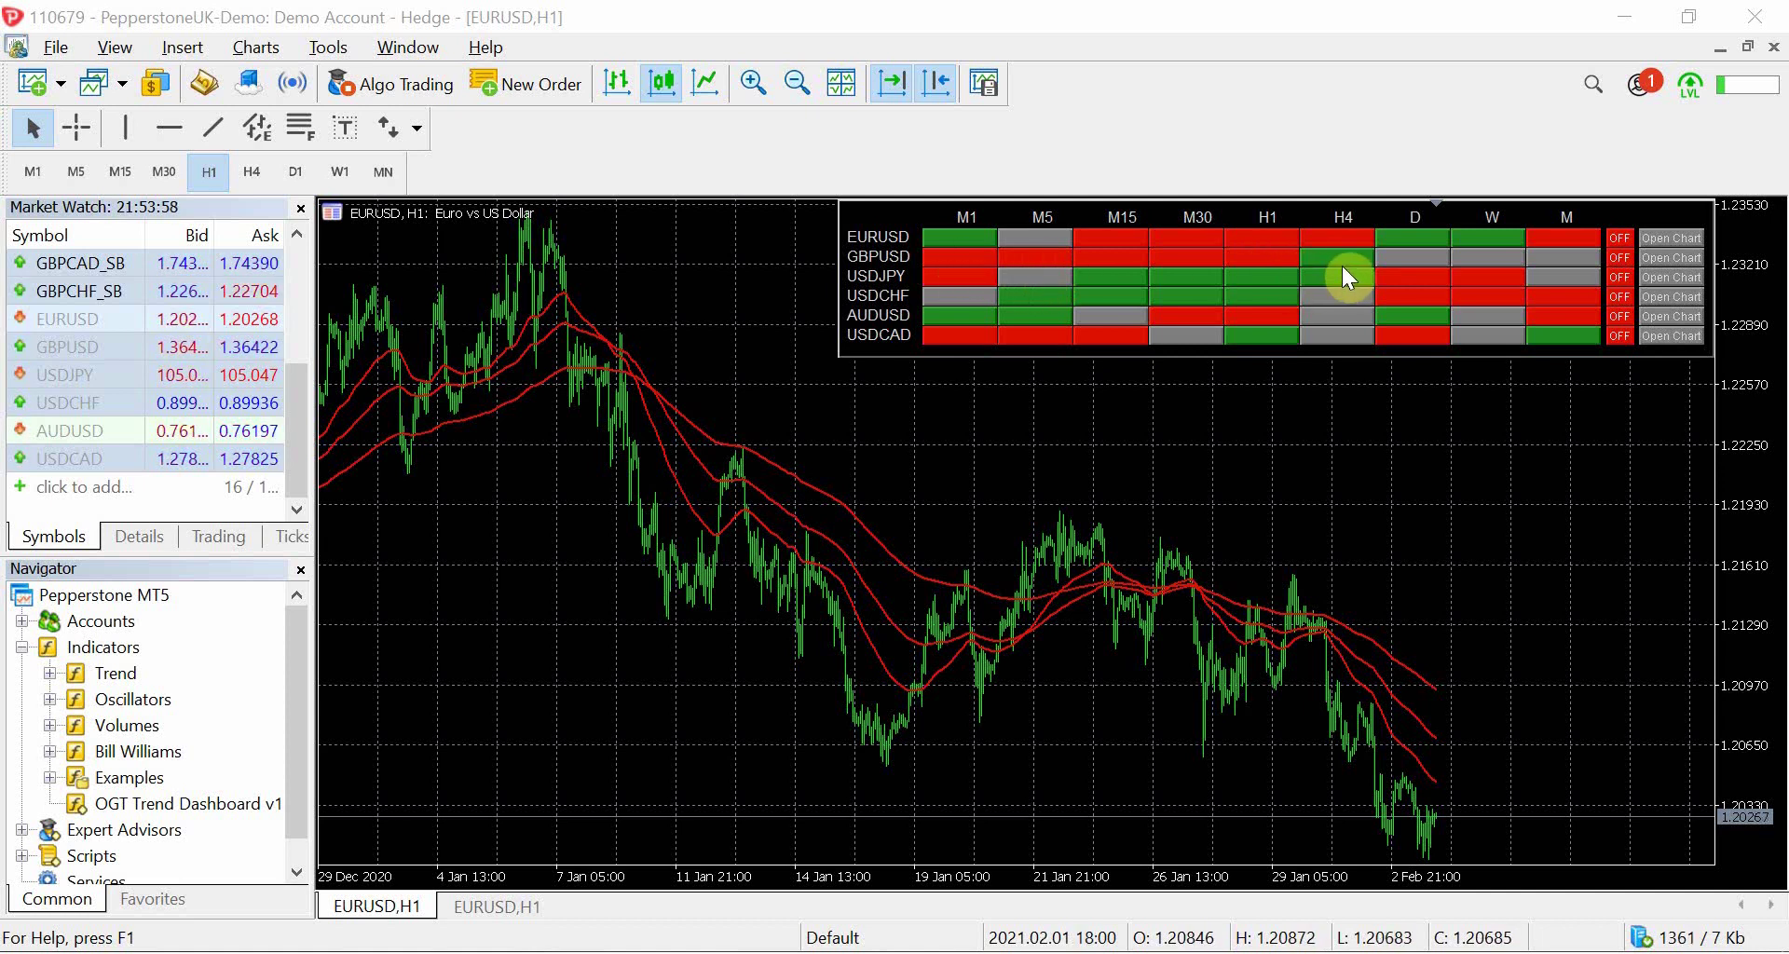
left_click(1406, 260)
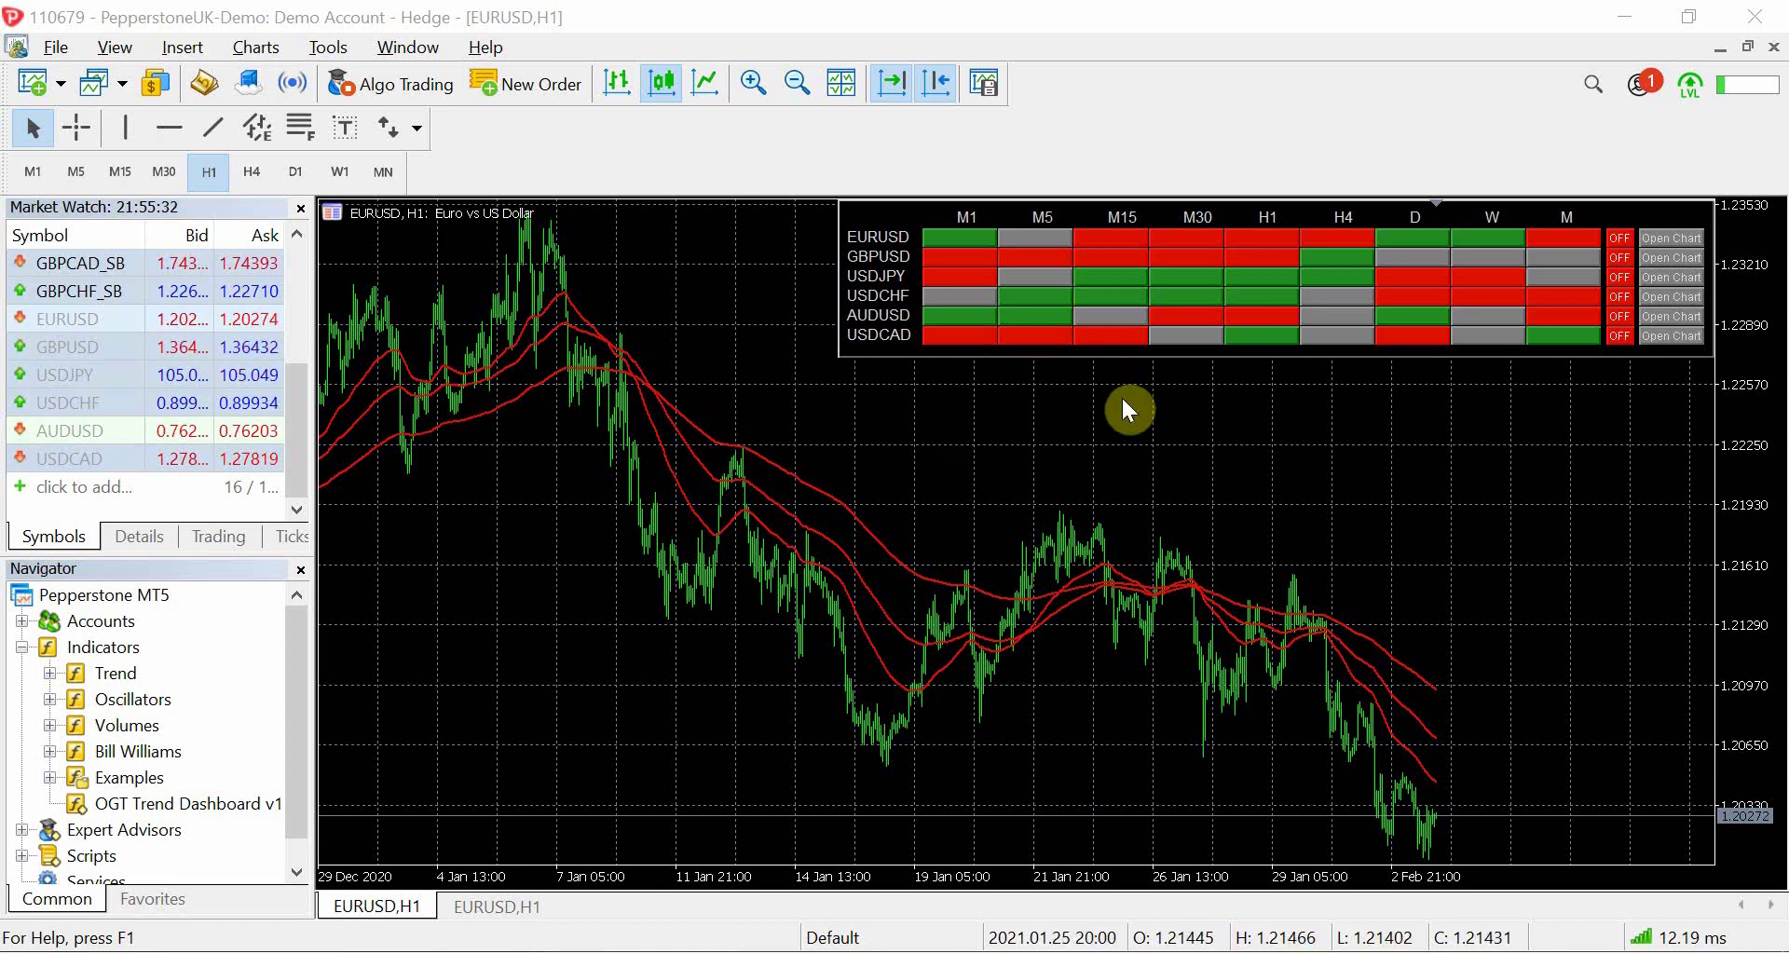
- Open the OGT Trend Dashboard v1.2 properties from the chart's Indicator List to view its inputs
right_click(871, 418)
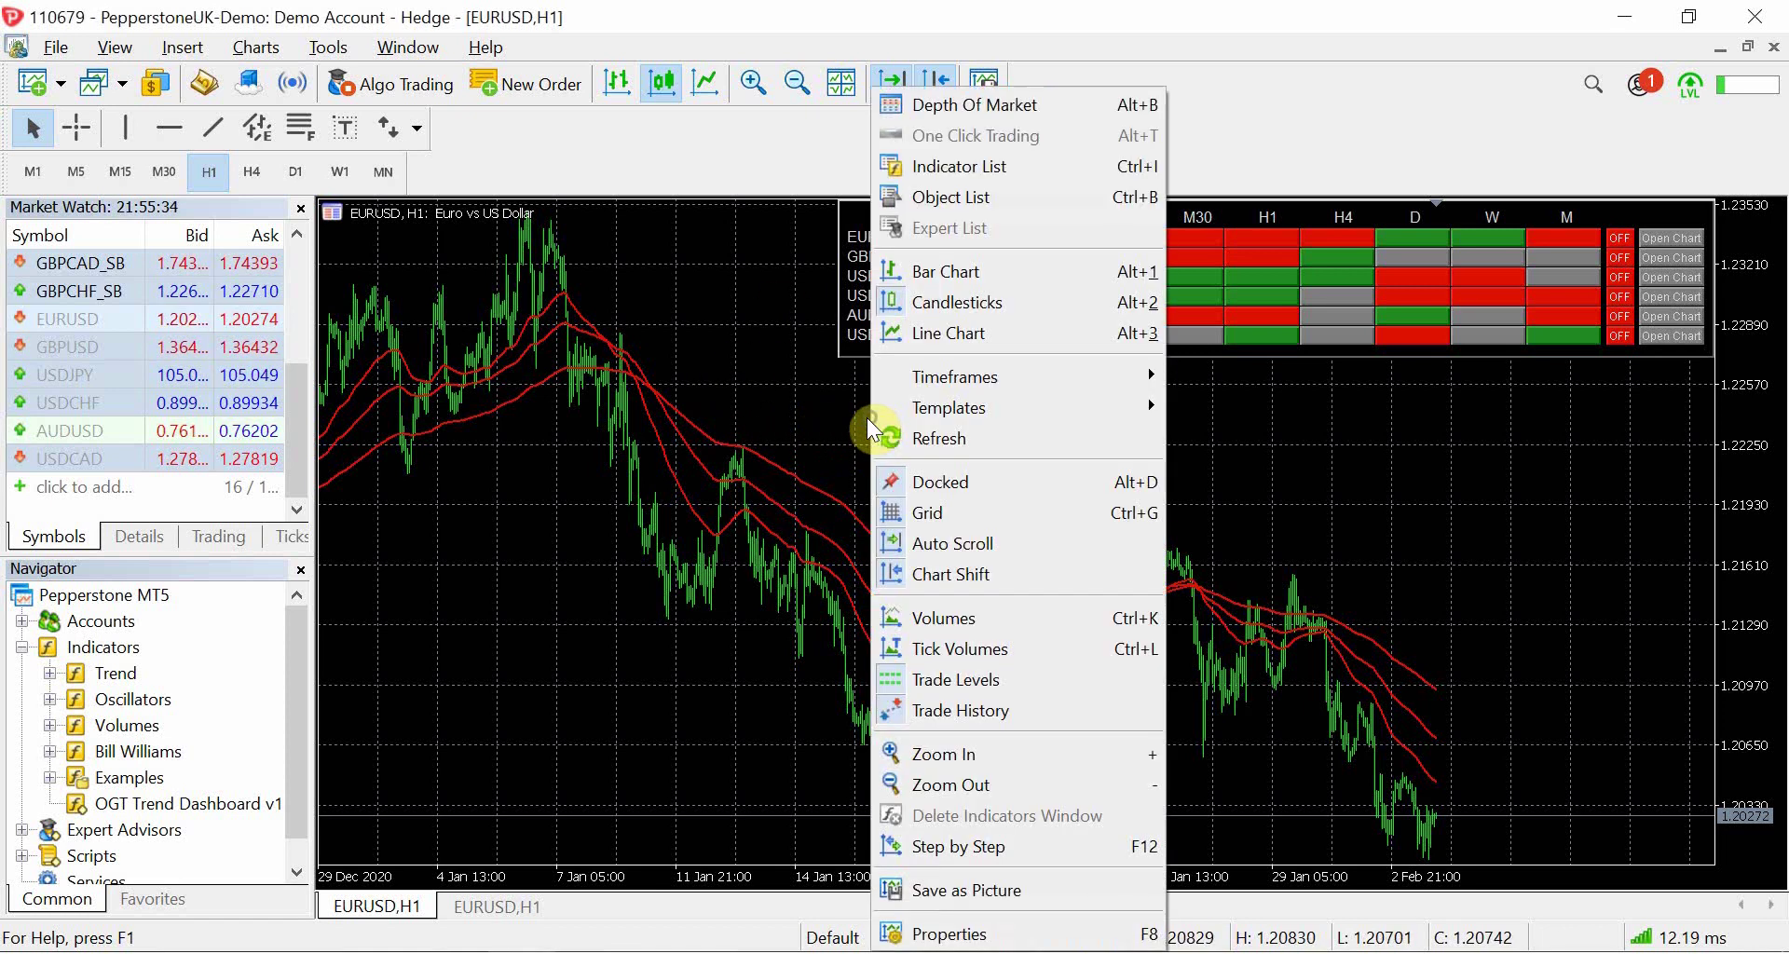
left_click(940, 167)
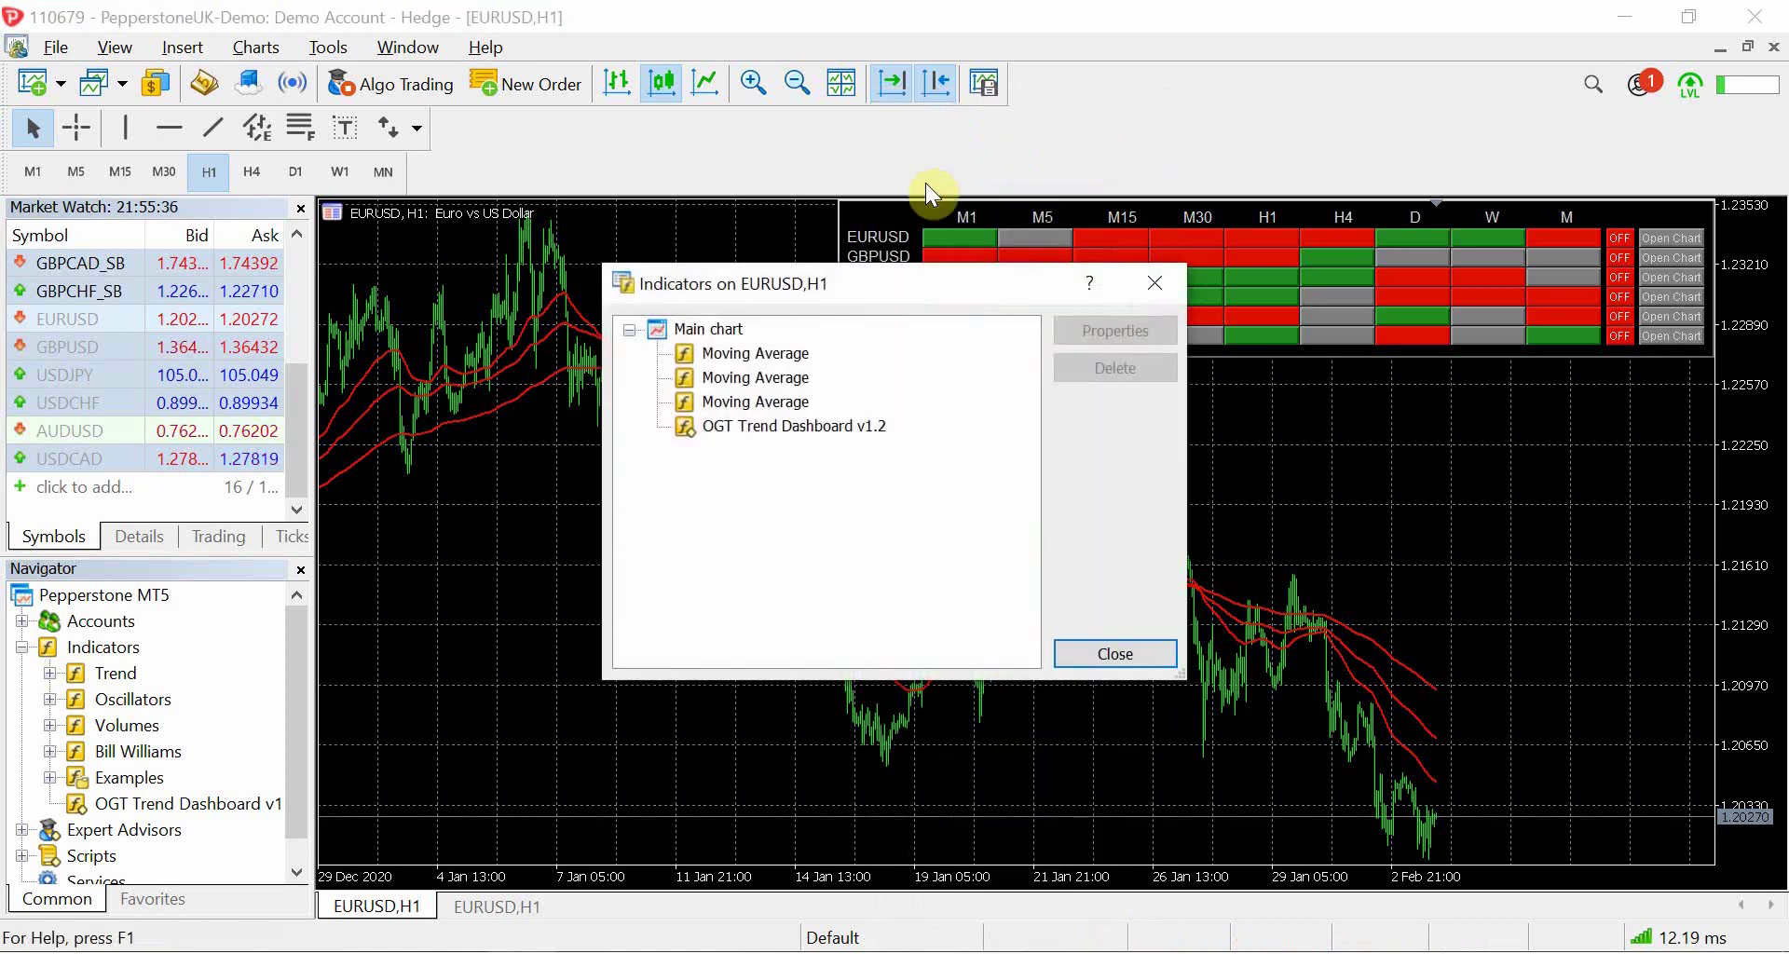
left_click(860, 426)
left_click(1098, 332)
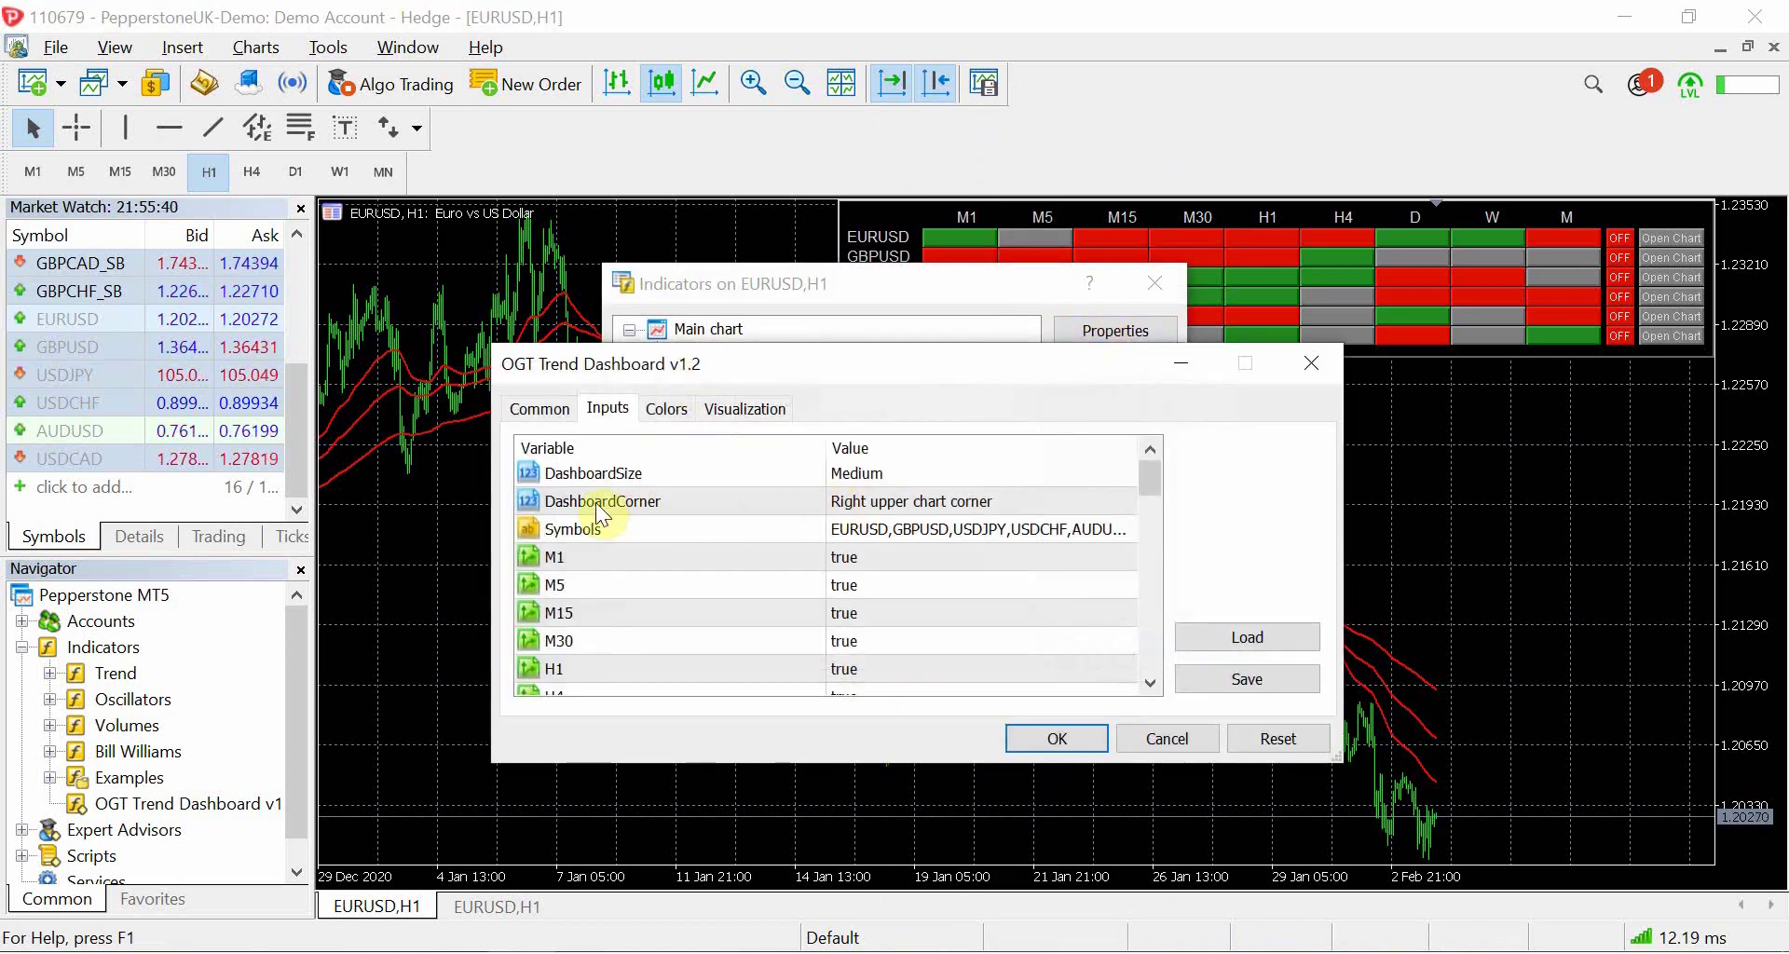
left_click(580, 475)
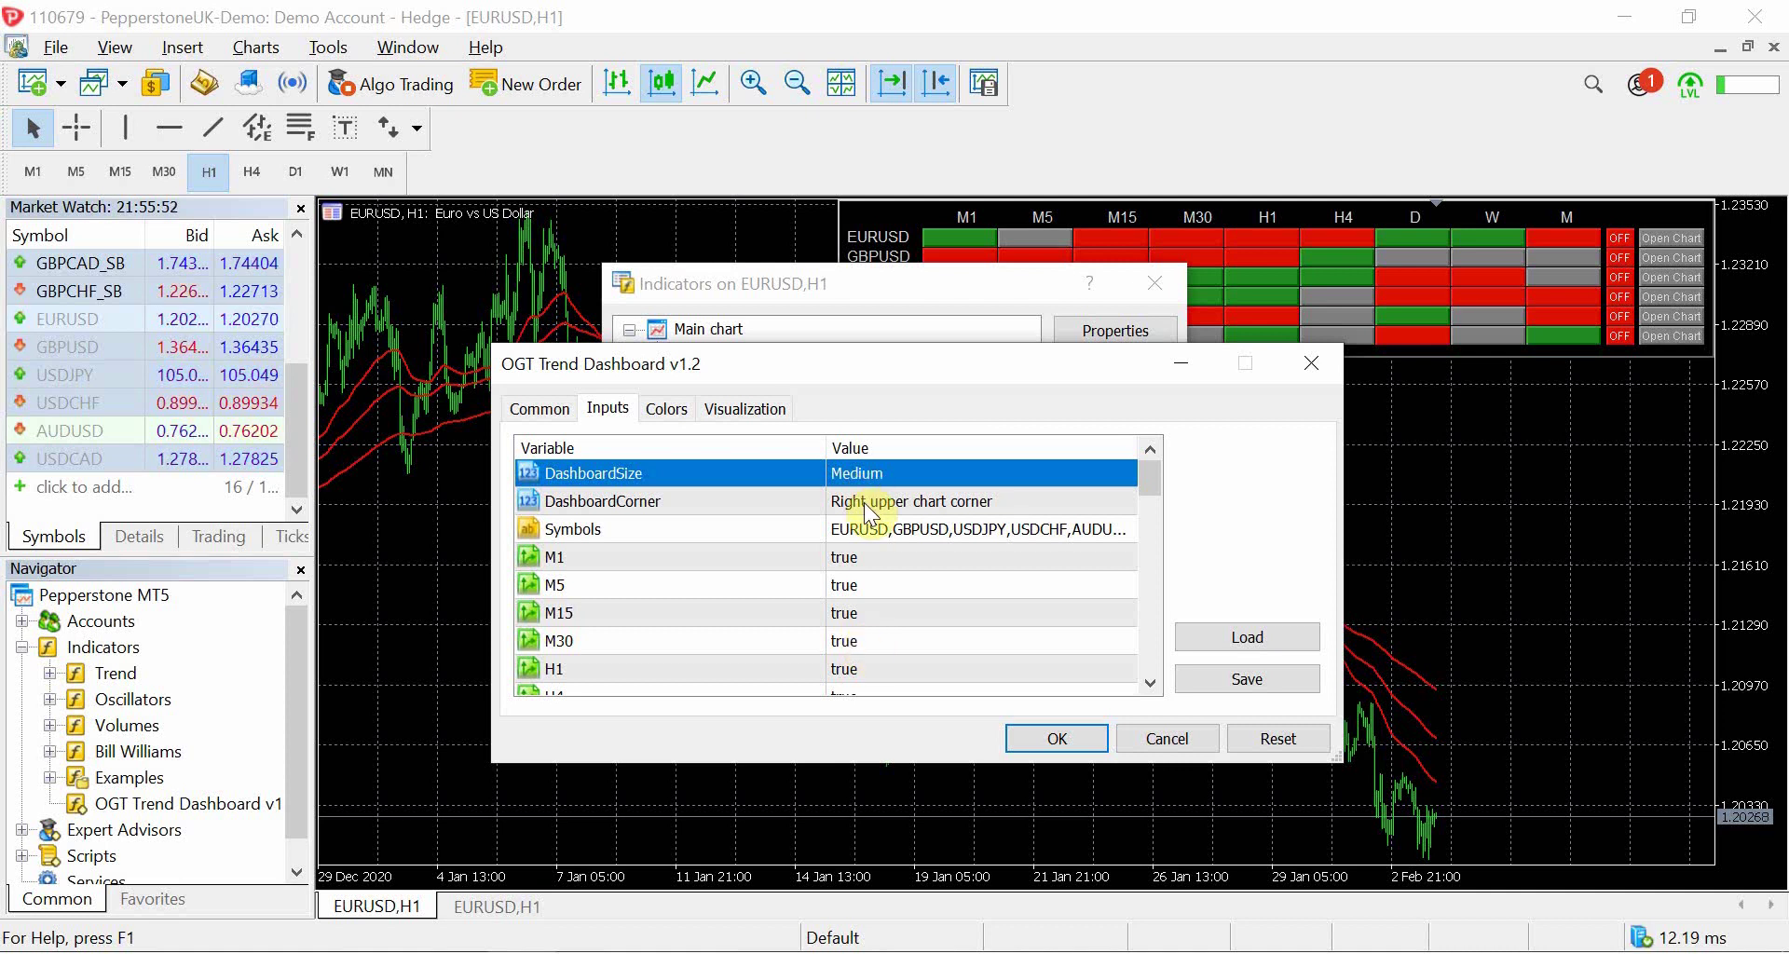
- Remove ',USDCAD' from the Symbols input, apply with OK and close the Indicators dialog
left_click(870, 536)
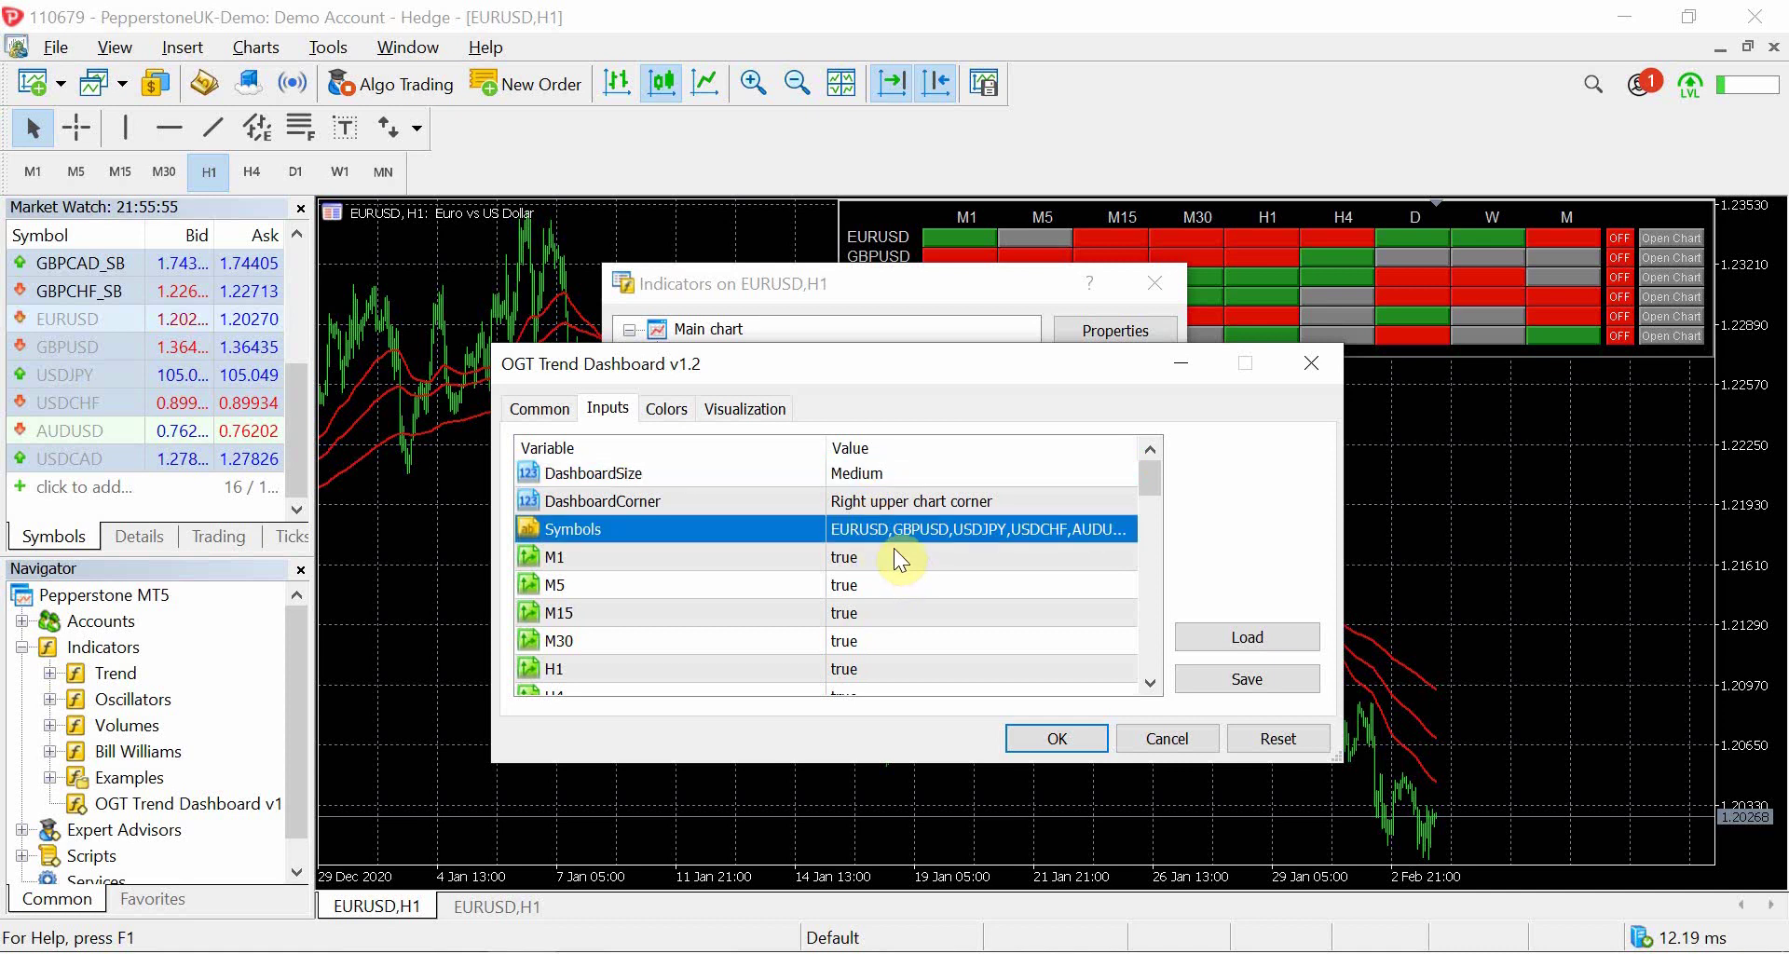
left_click(904, 529)
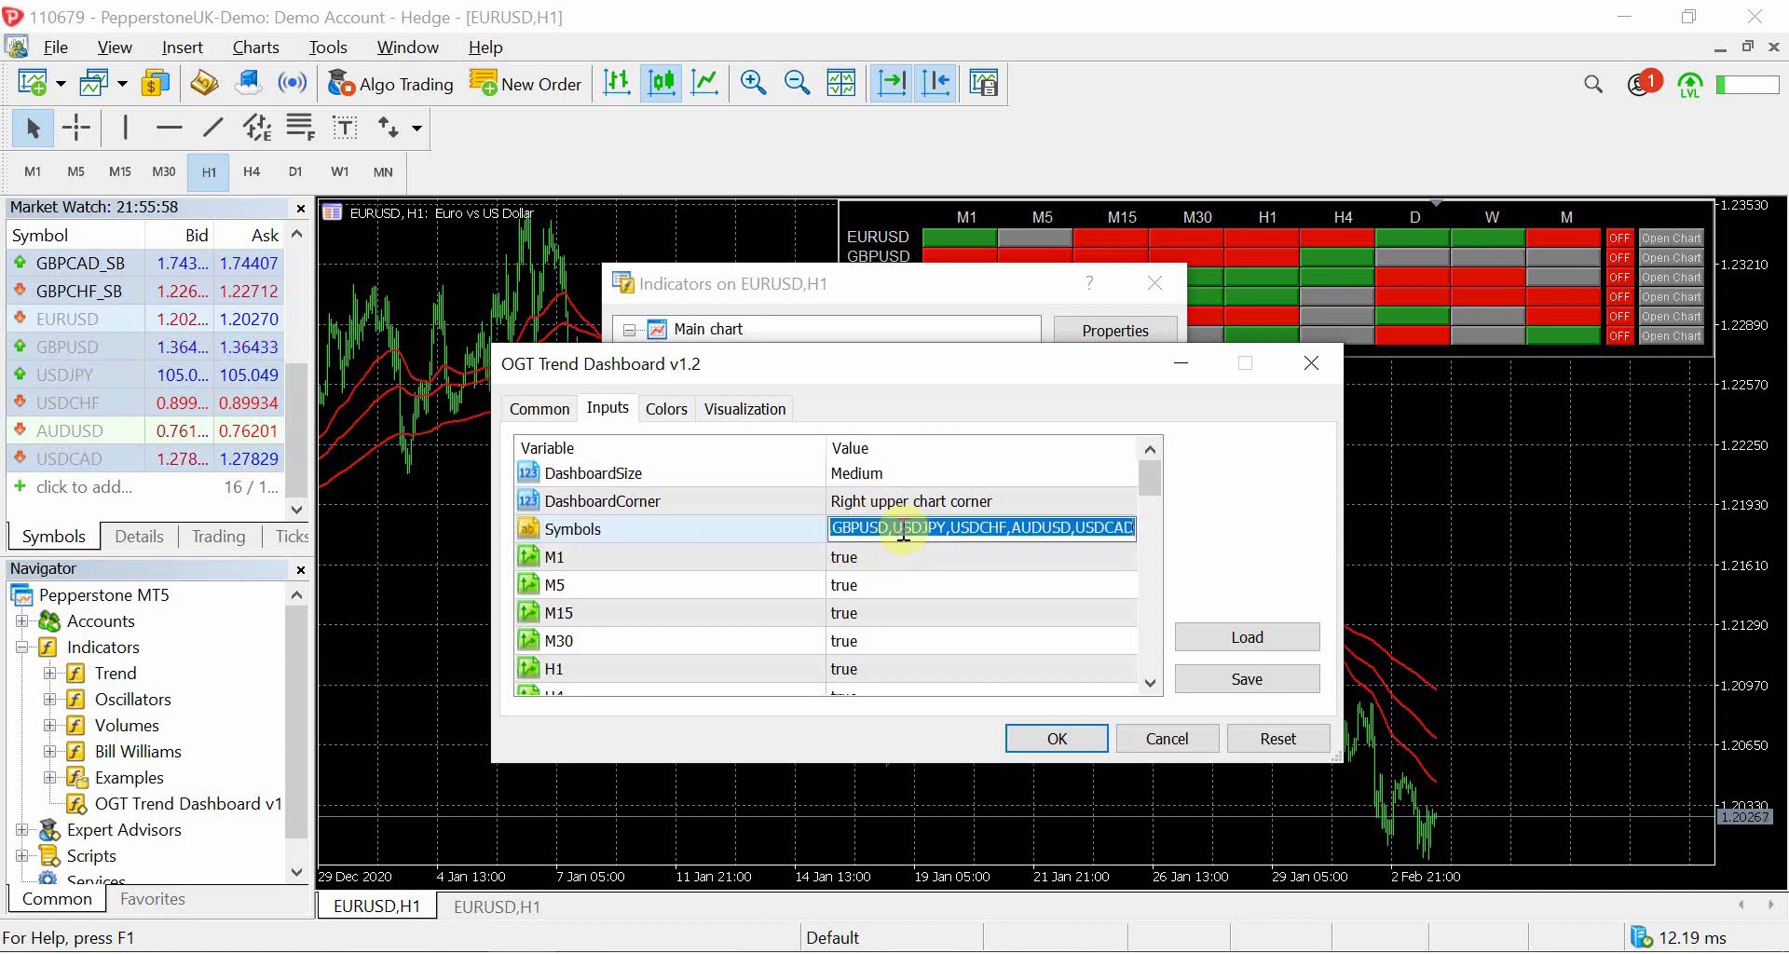
left_click(921, 532)
left_click_drag(936, 531, 1247, 550)
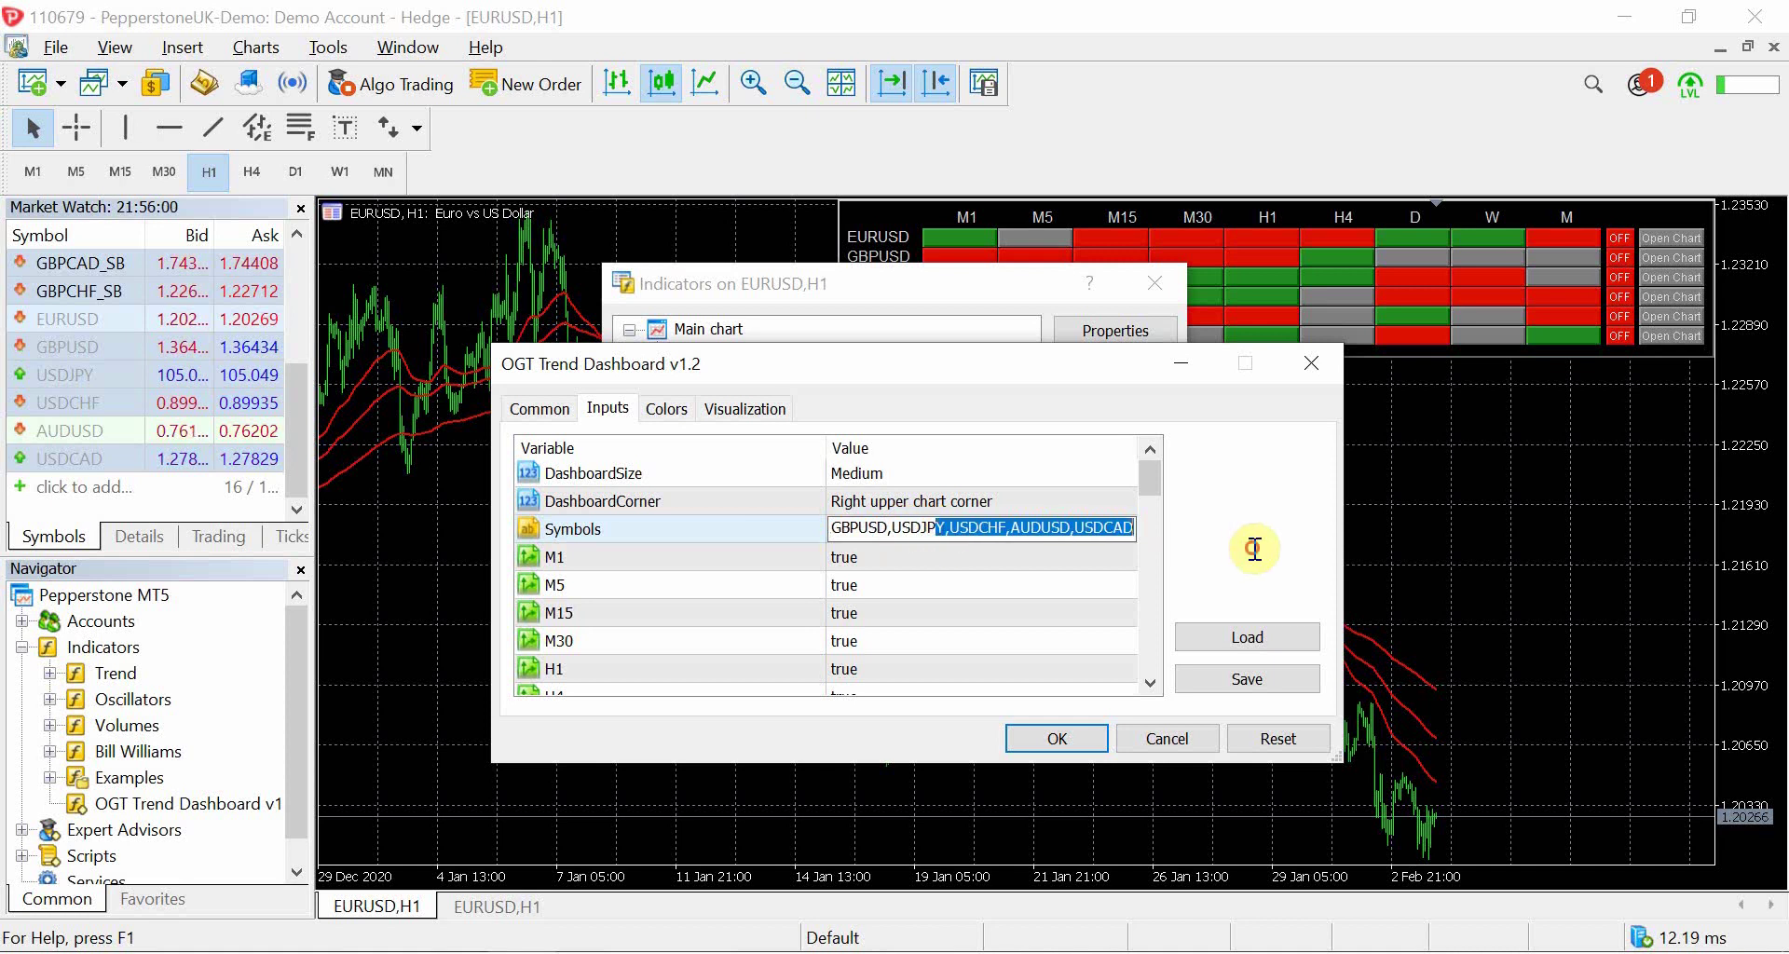
left_click(1042, 527)
left_click_drag(1072, 528, 1213, 549)
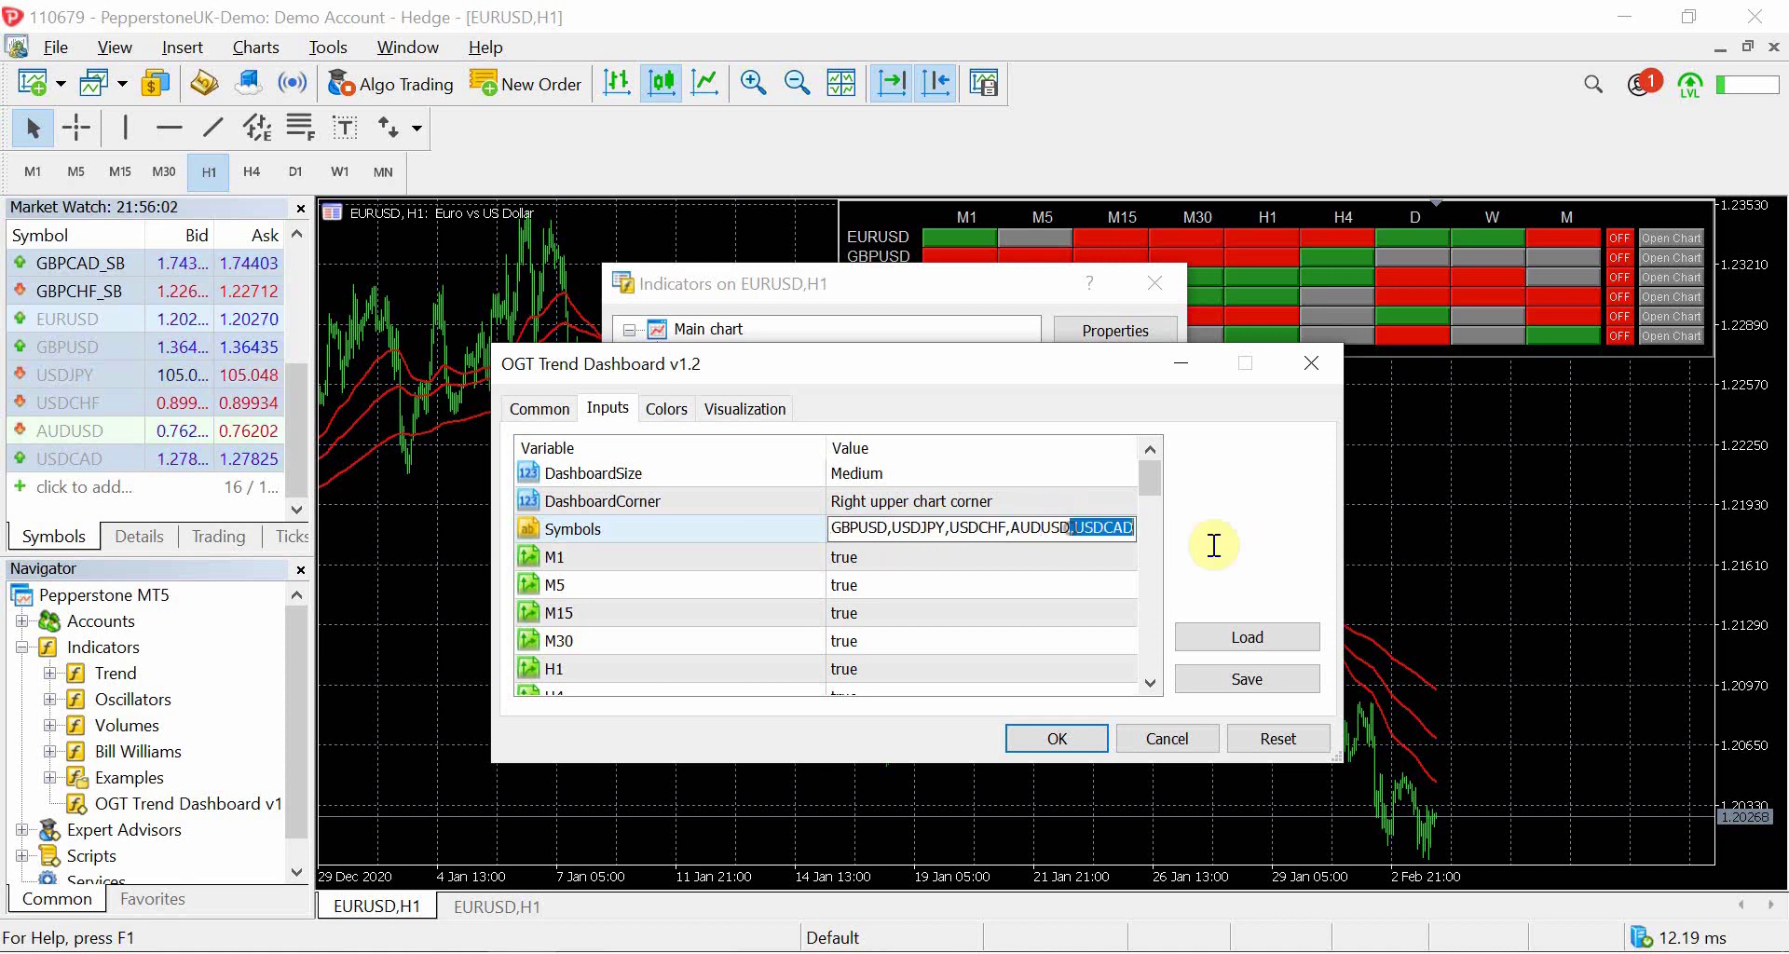
key("BackSpace")
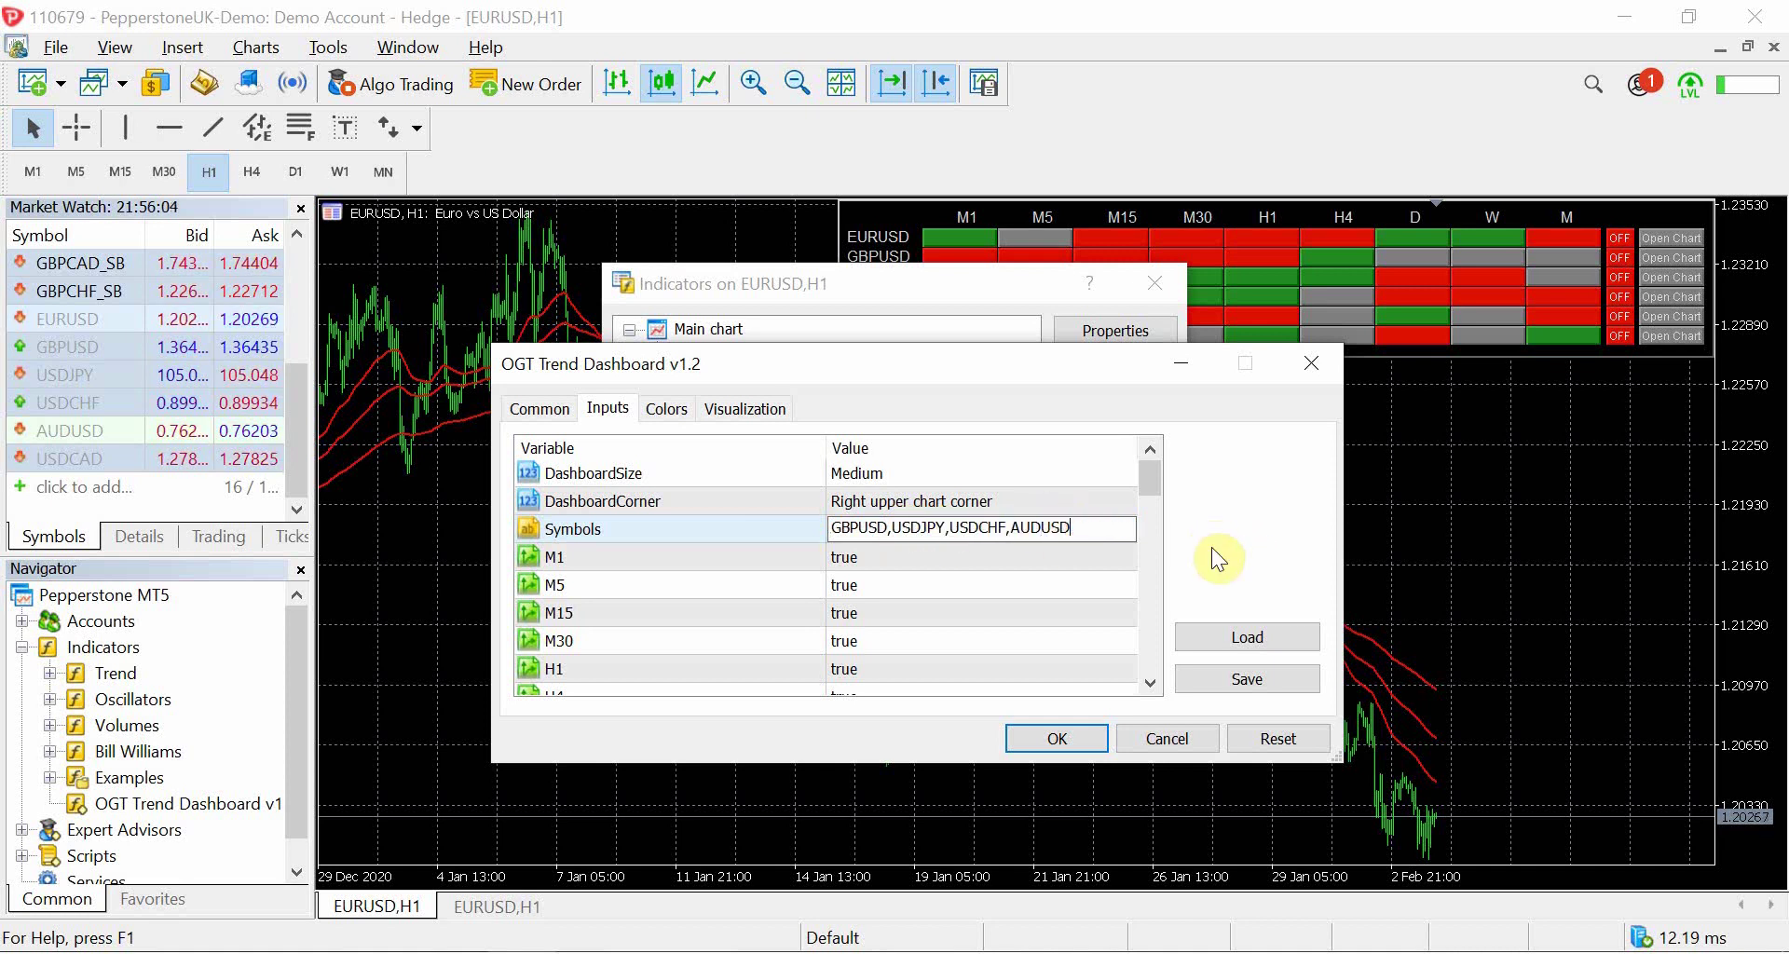
type(",")
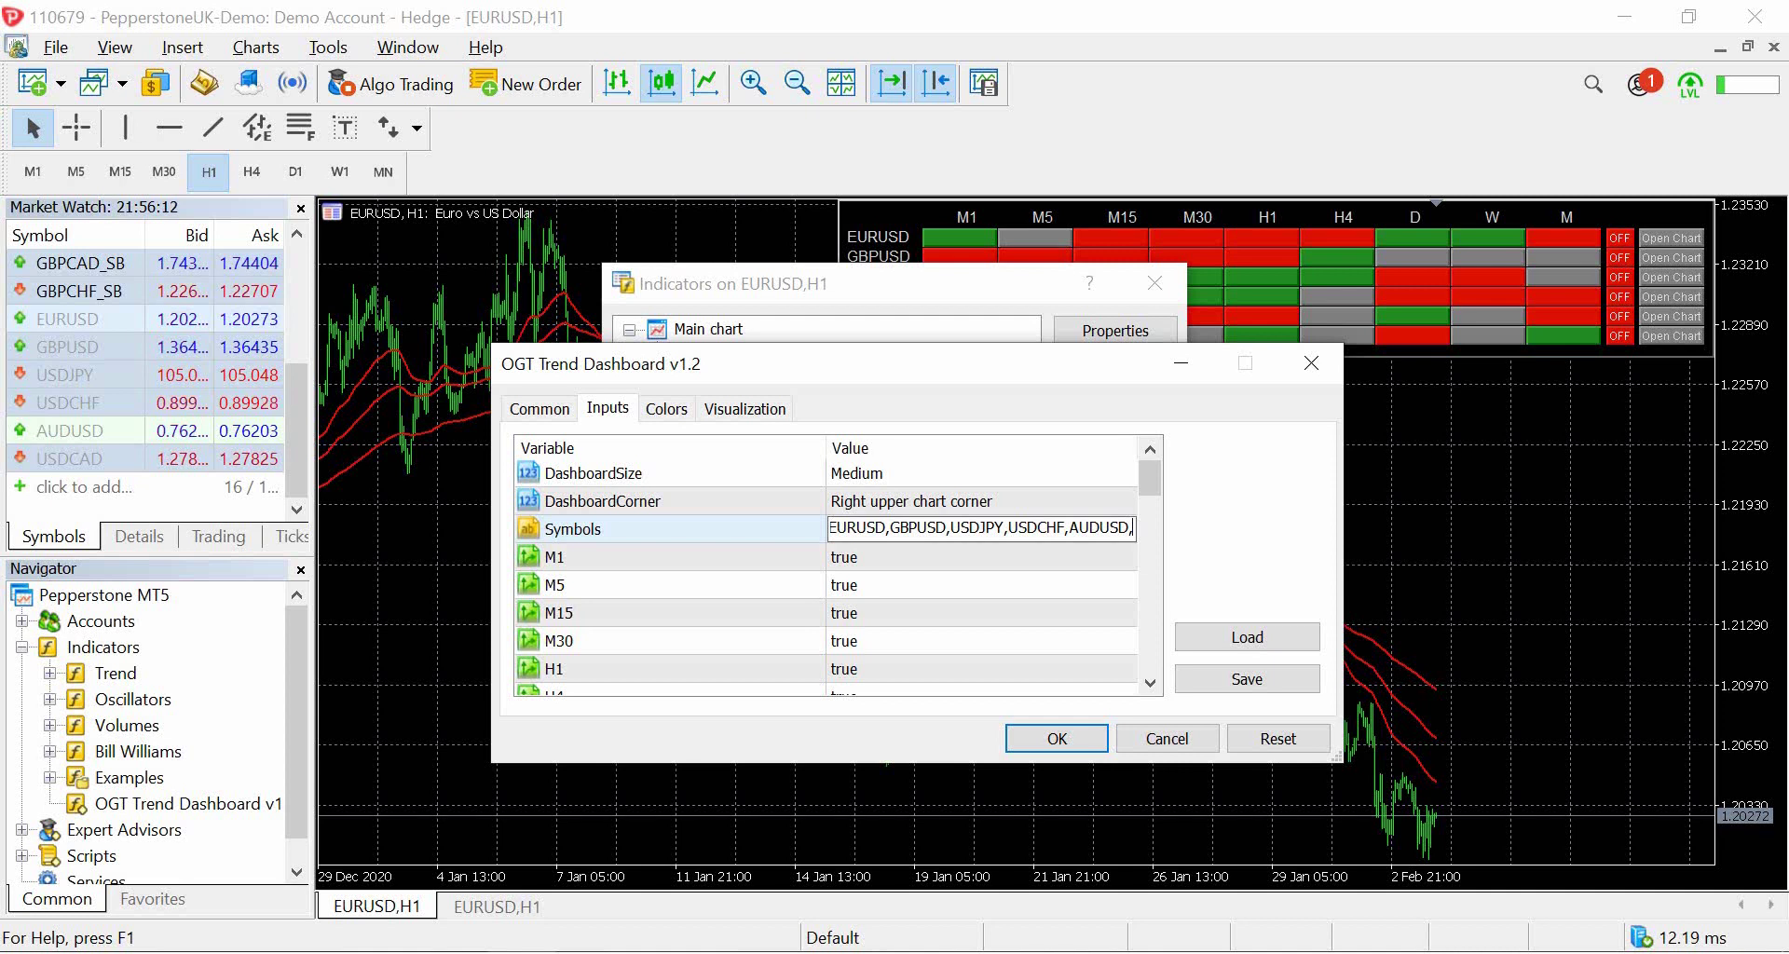
key("BackSpace")
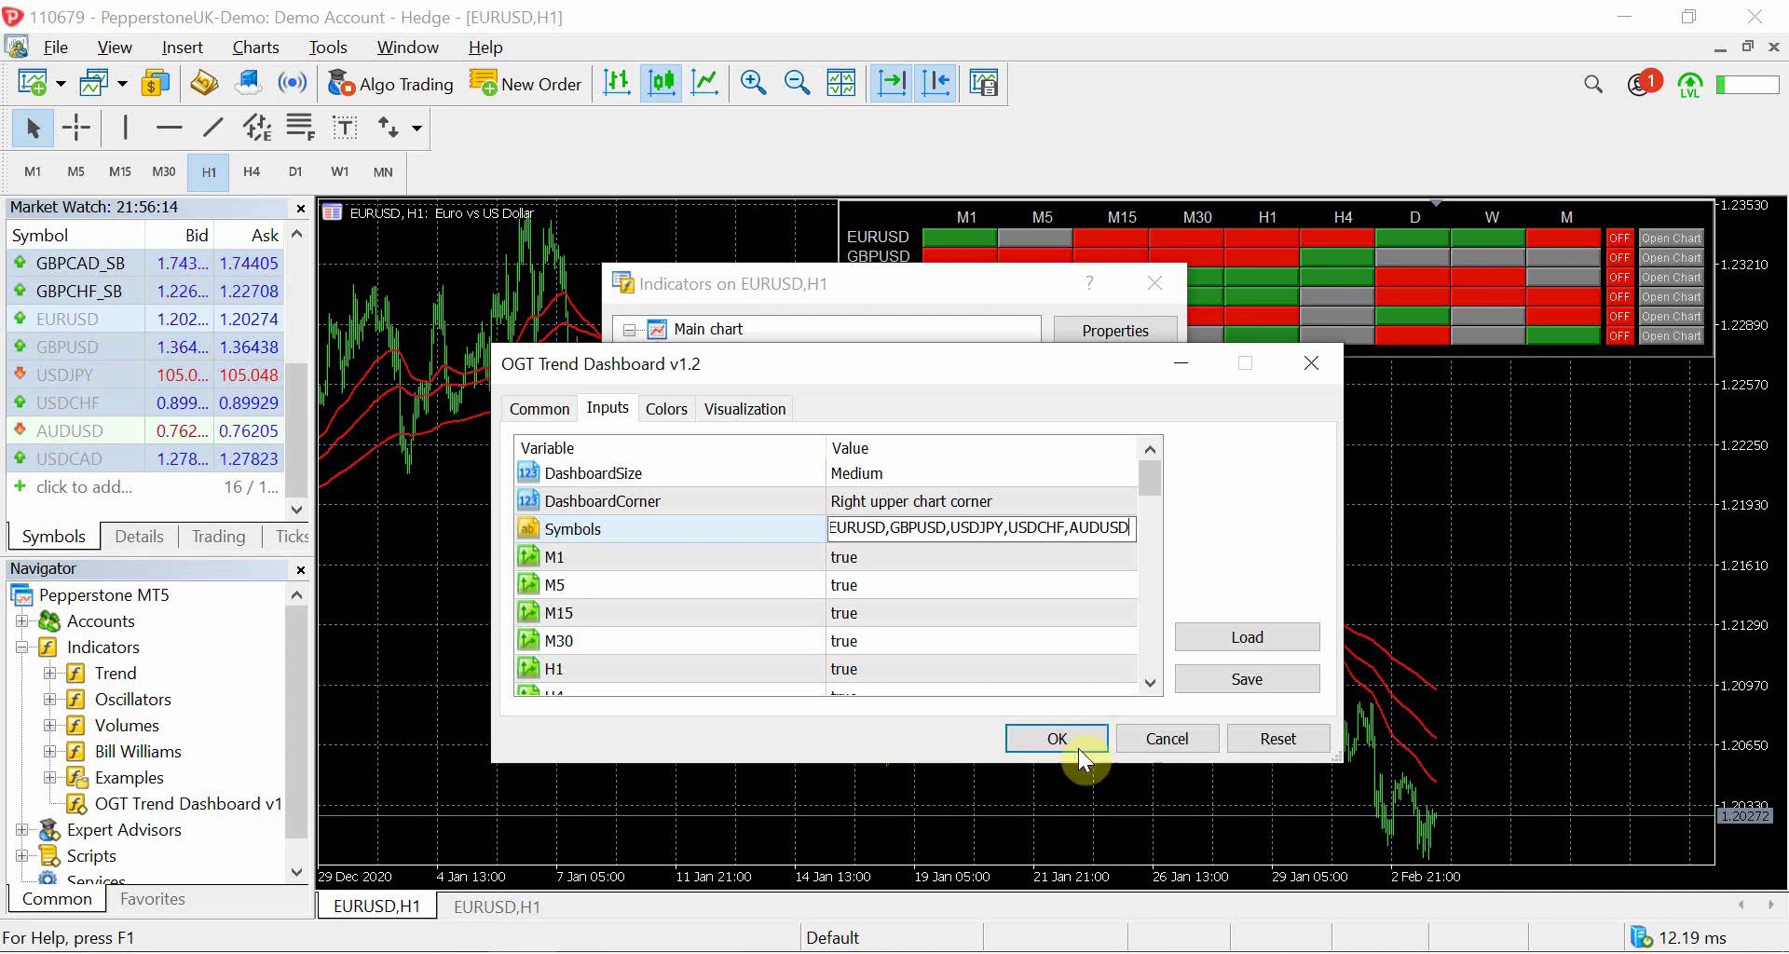
left_click(1053, 738)
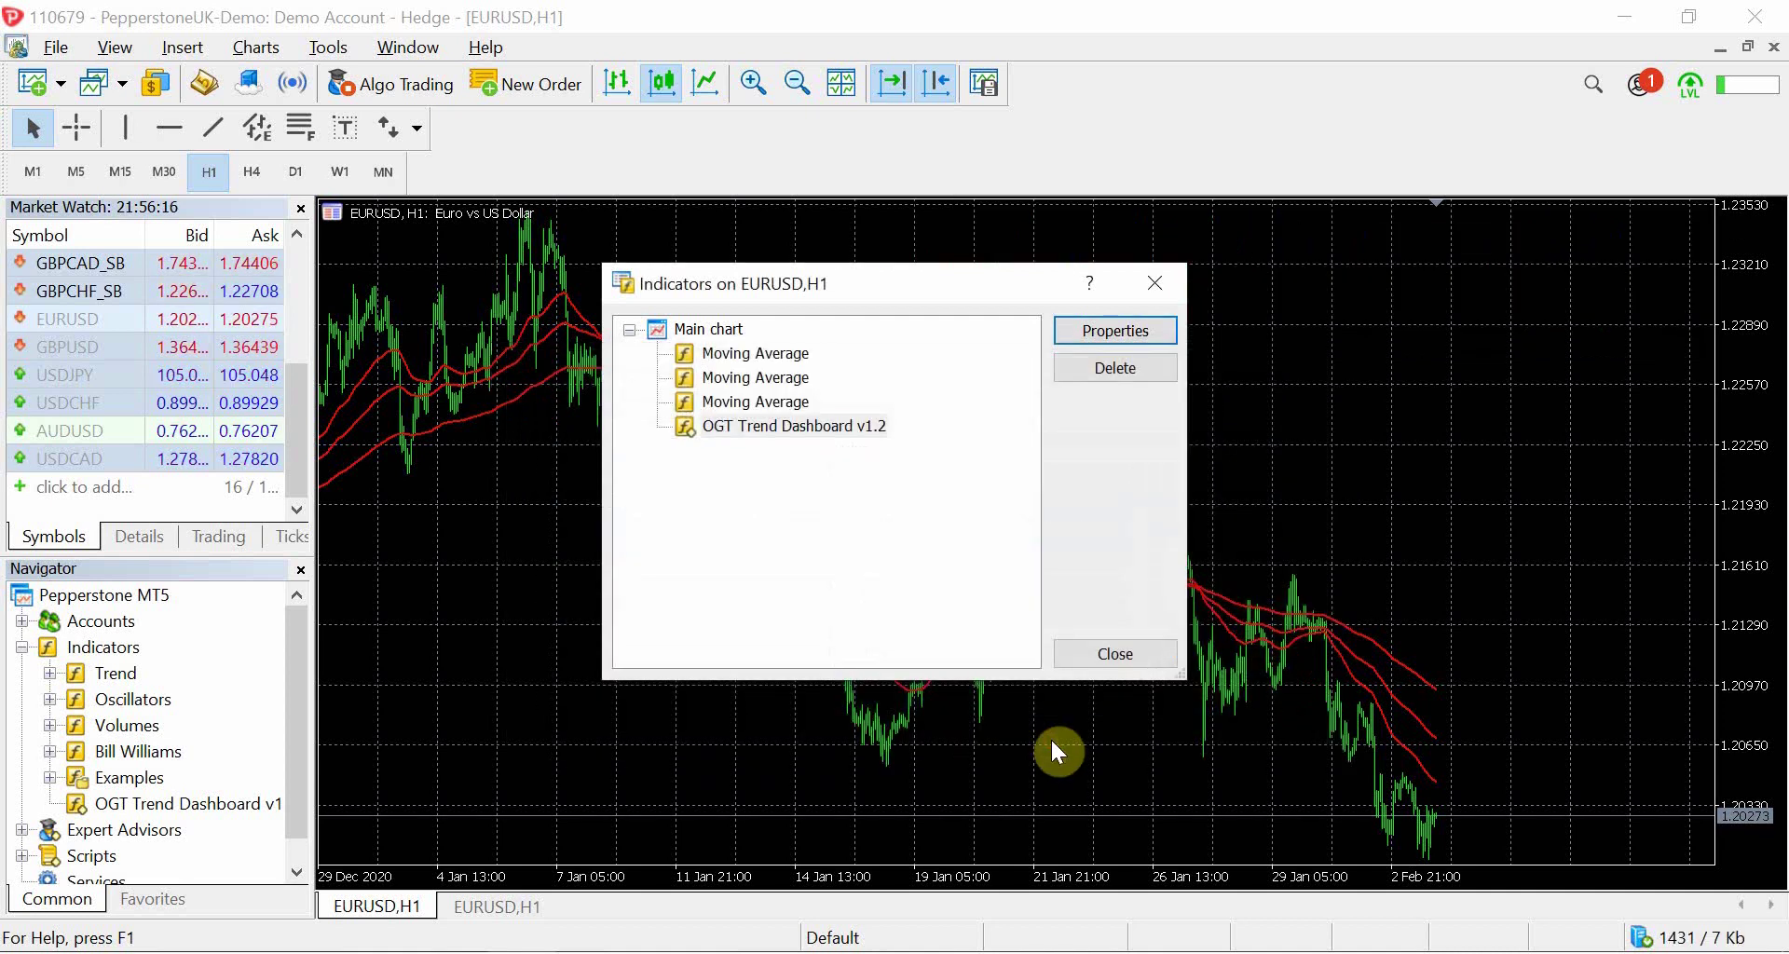
left_click(1096, 654)
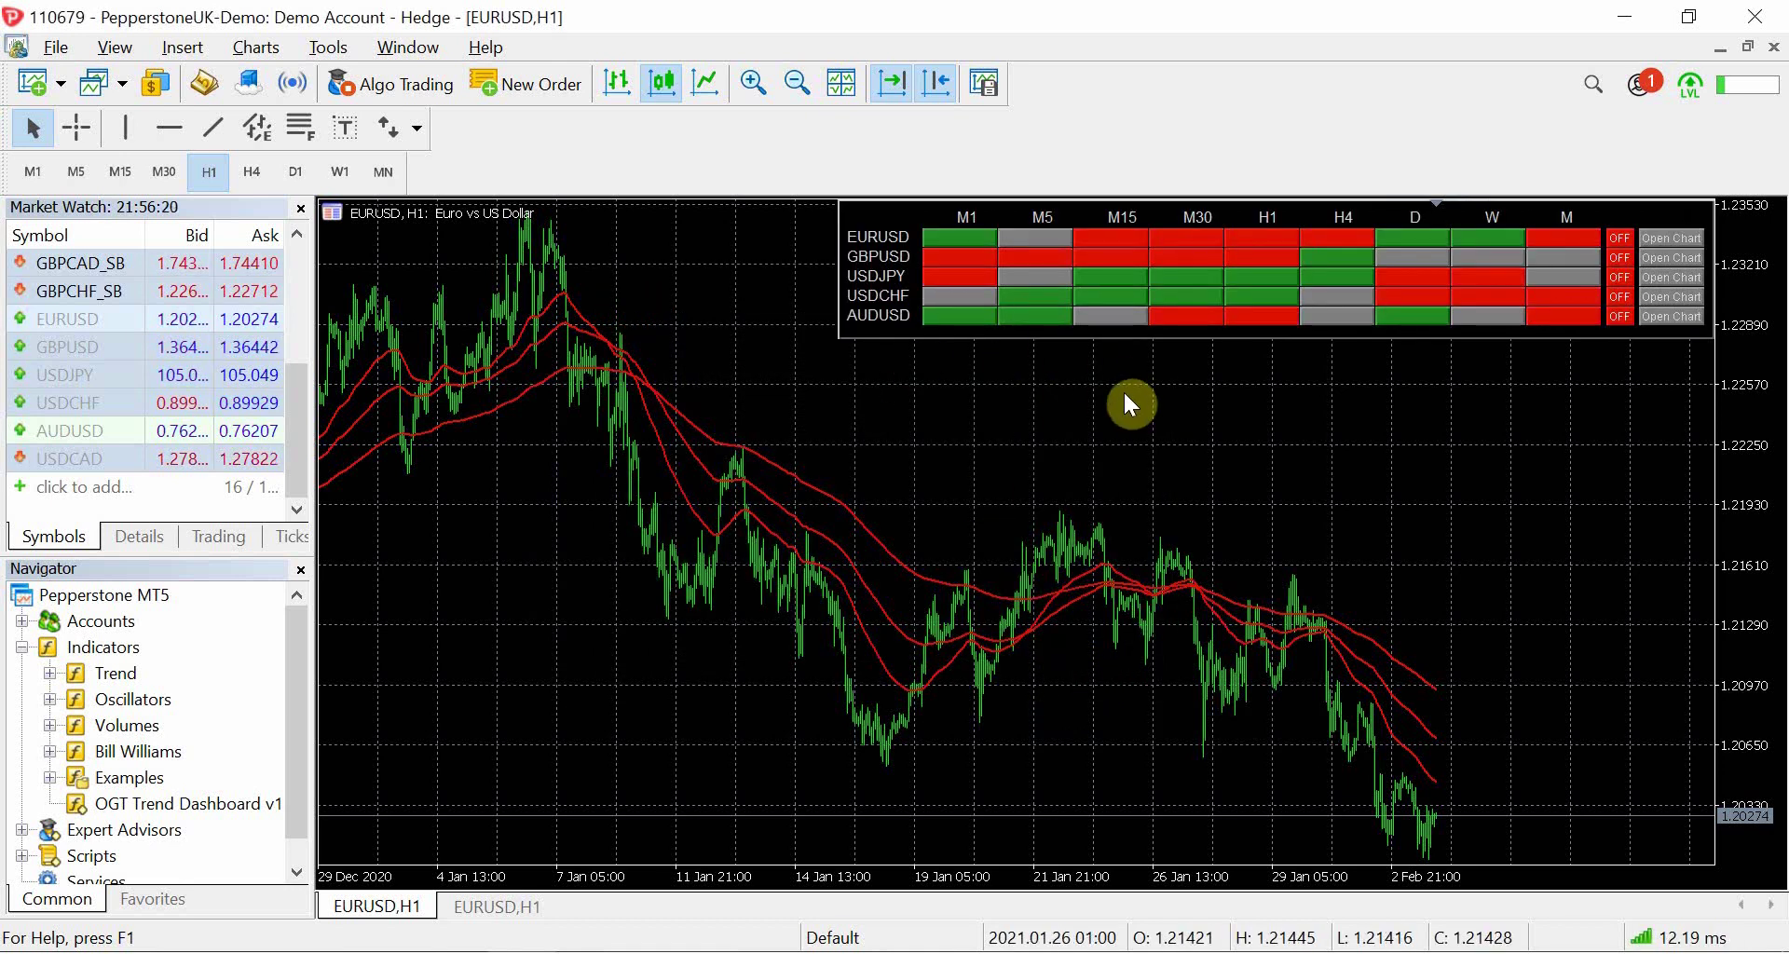
- Reopen the OGT Trend Dashboard v1.2 input settings from the Indicator List
right_click(1020, 389)
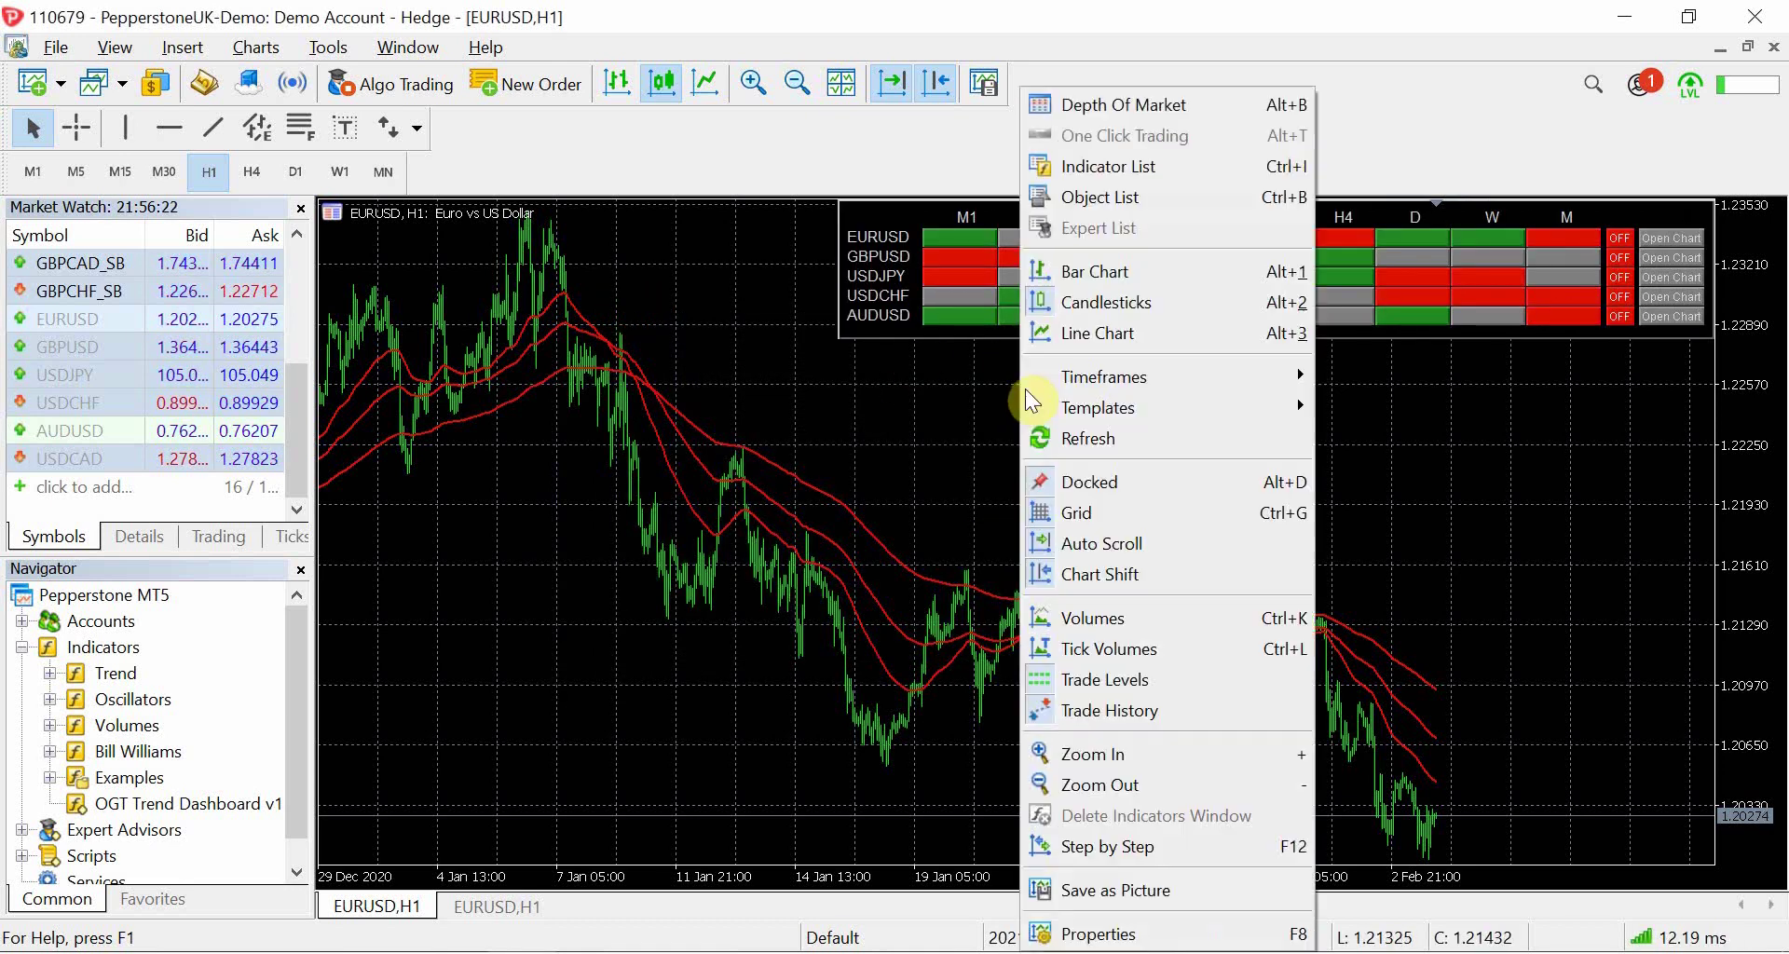
left_click(1135, 175)
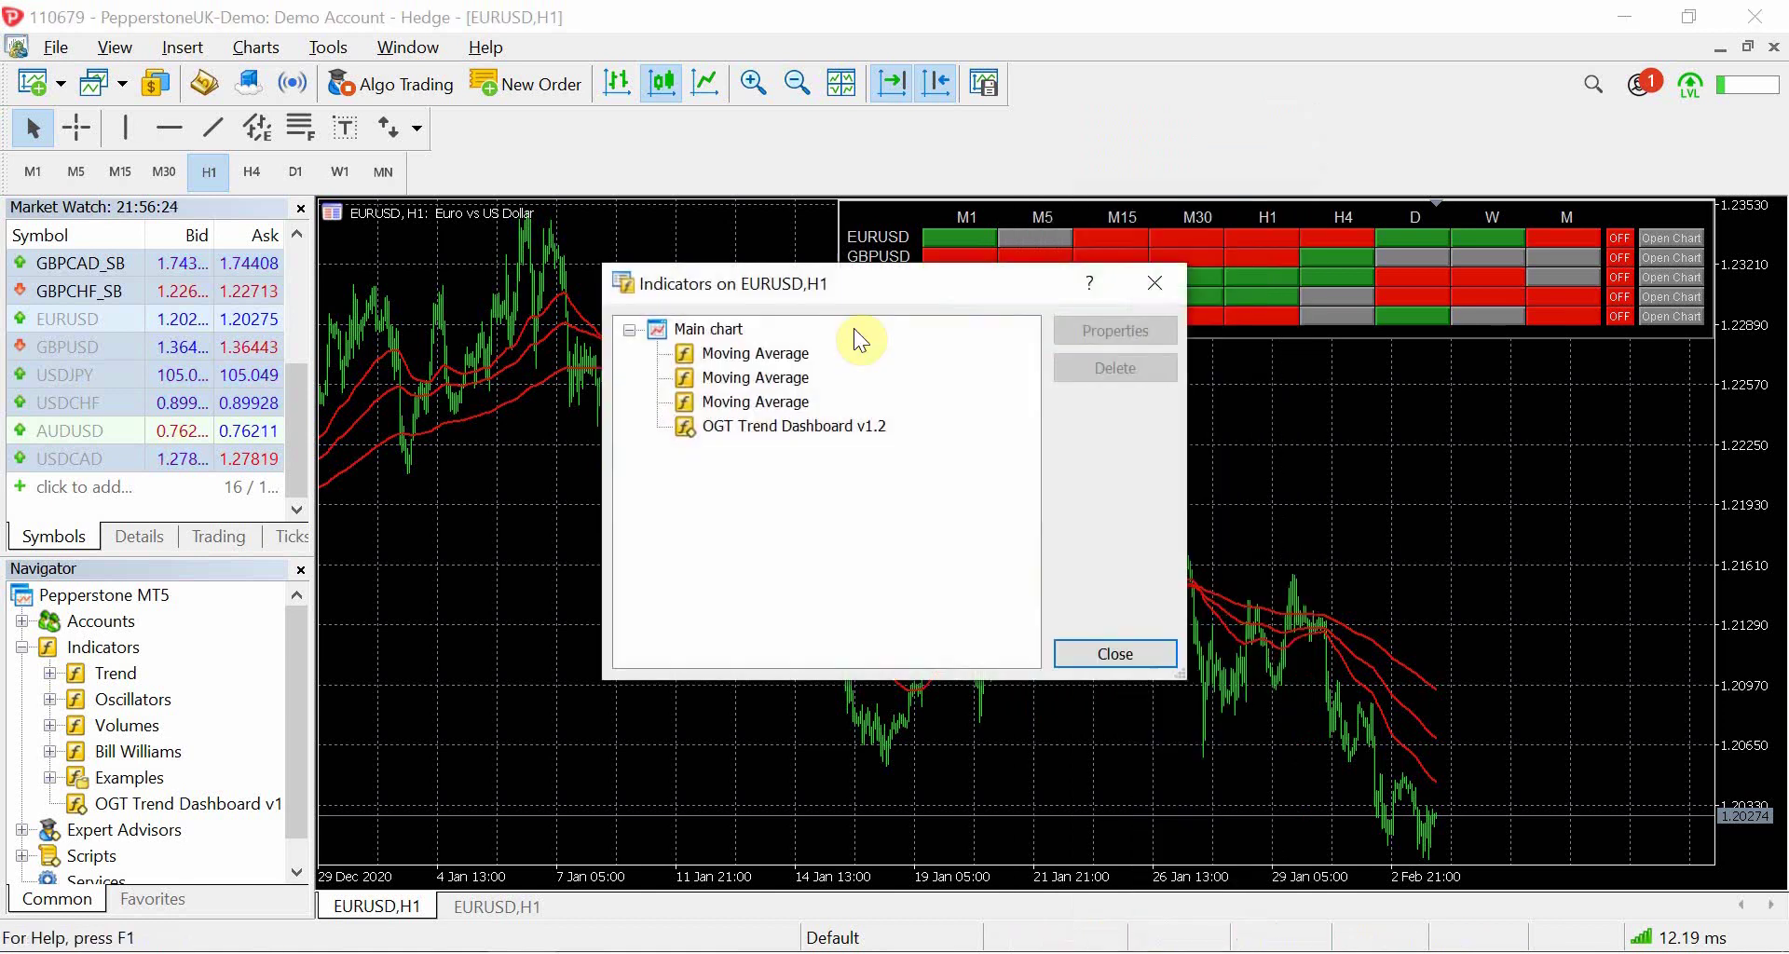
left_click(830, 427)
left_click(1114, 333)
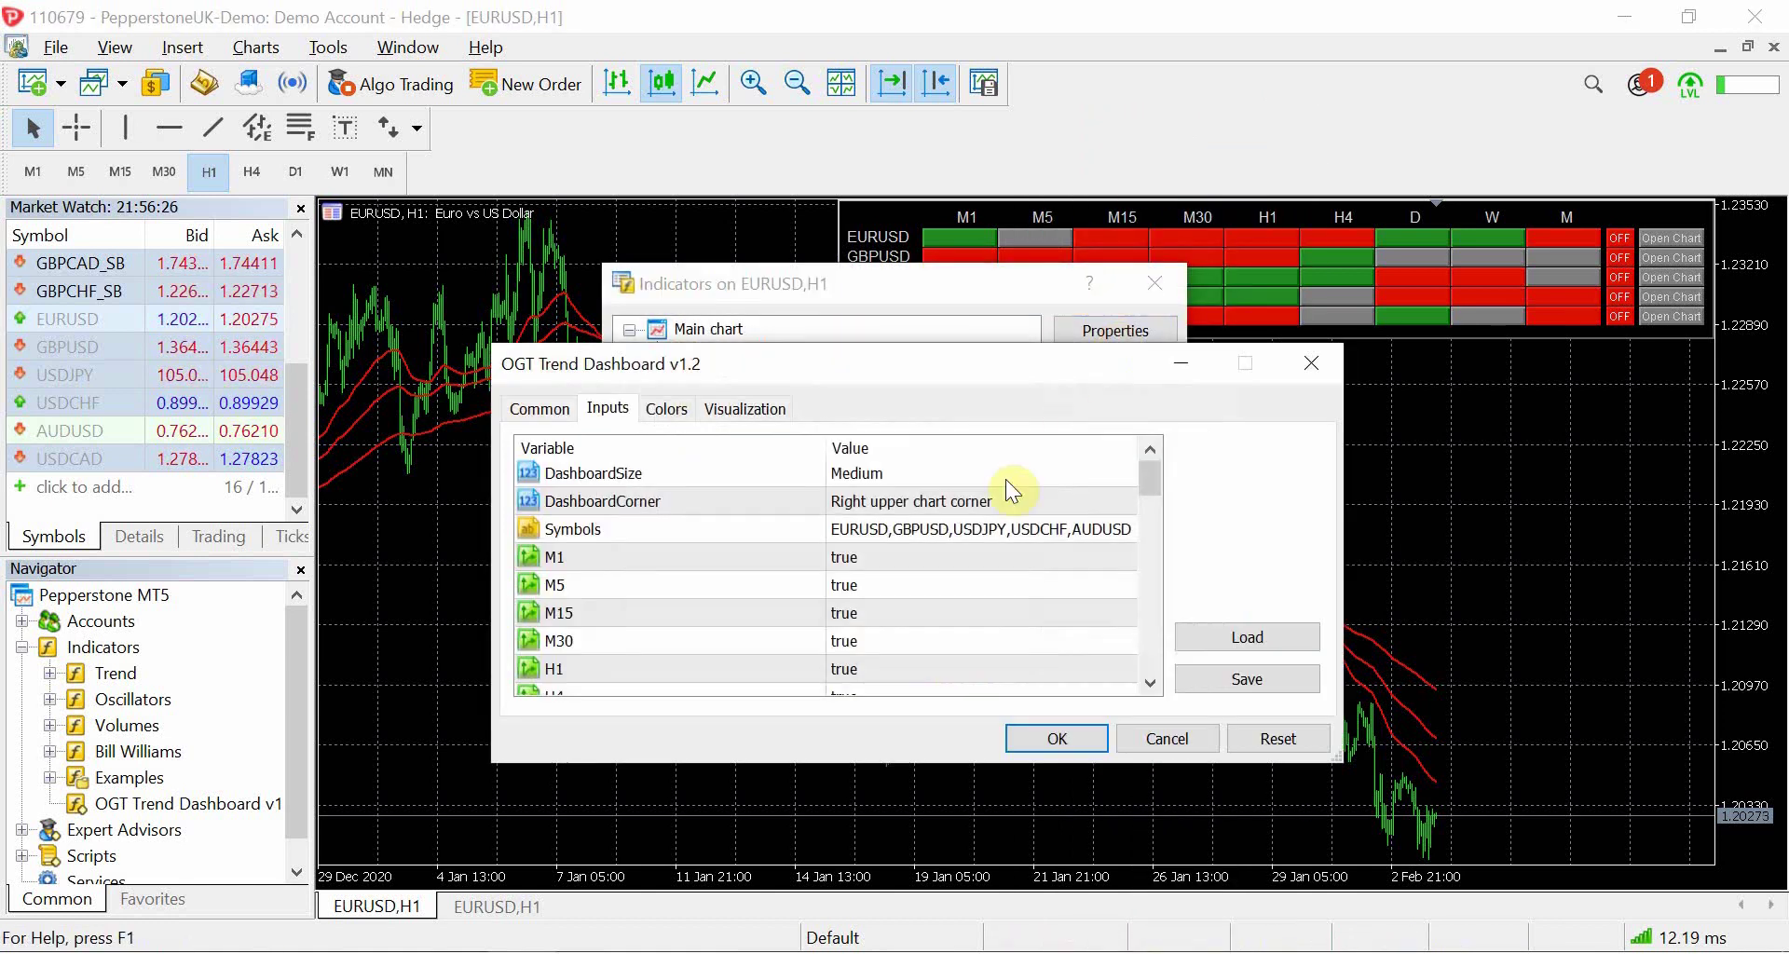
- Set the M1, M5, M15 and M30 timeframe inputs to false, apply, and close the dialog
left_click(893, 565)
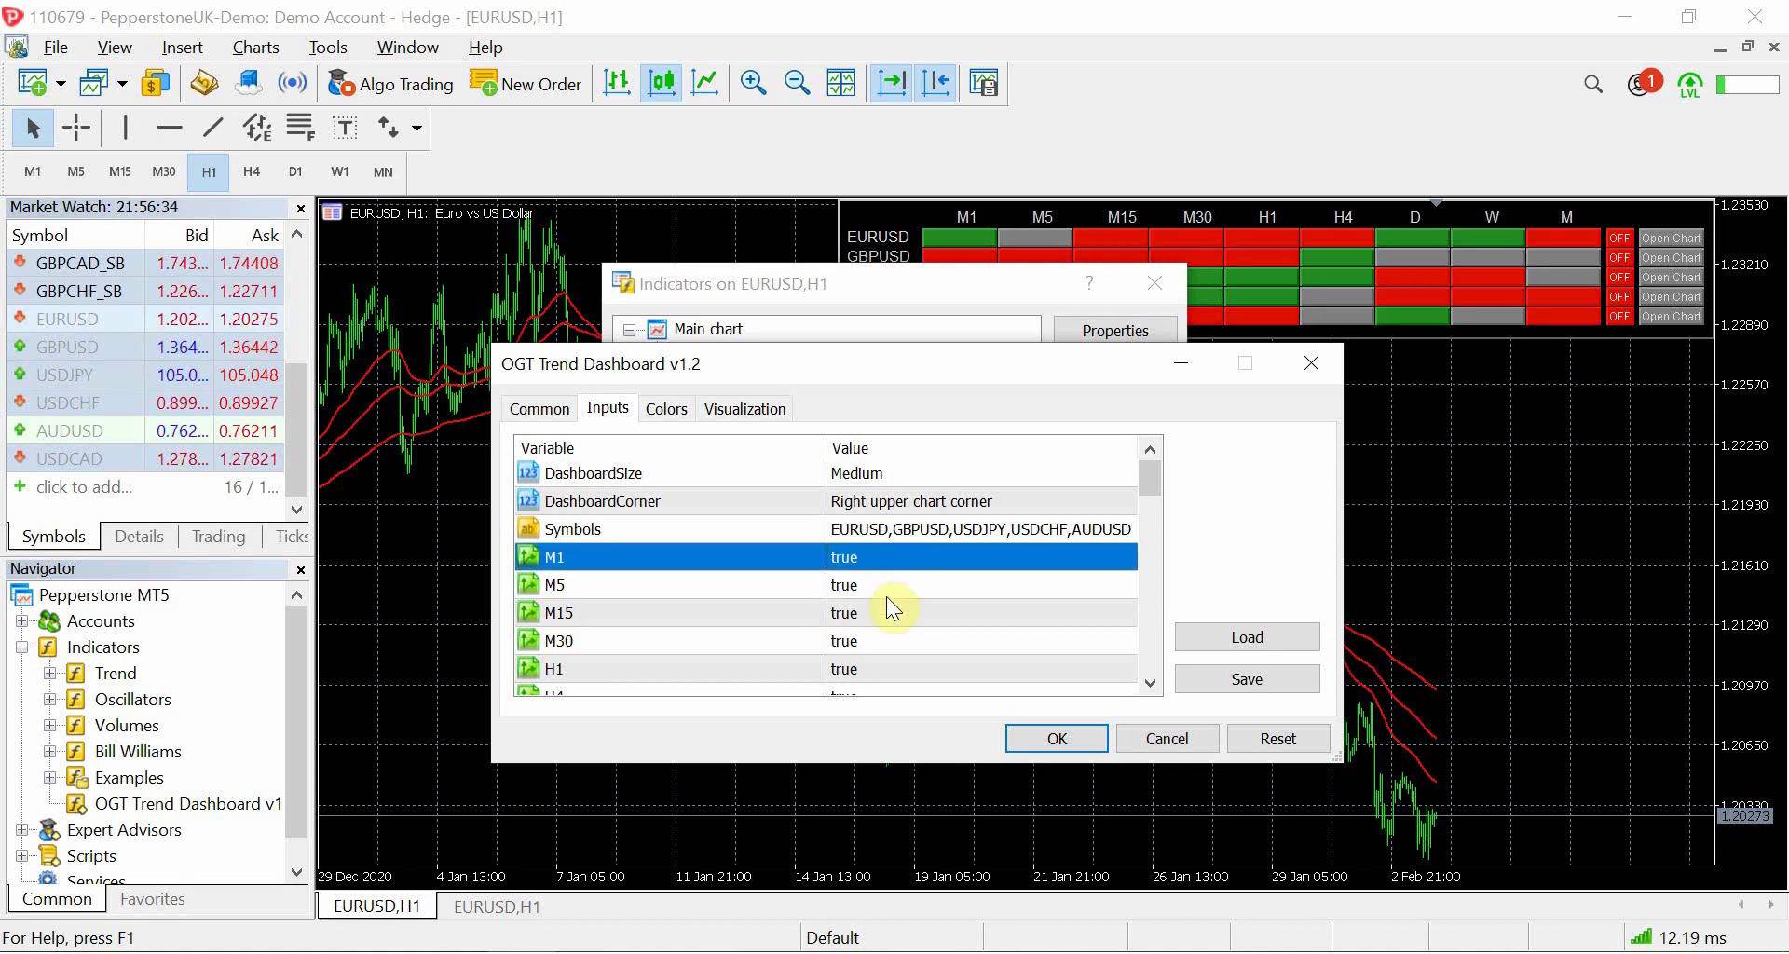
left_click(886, 597)
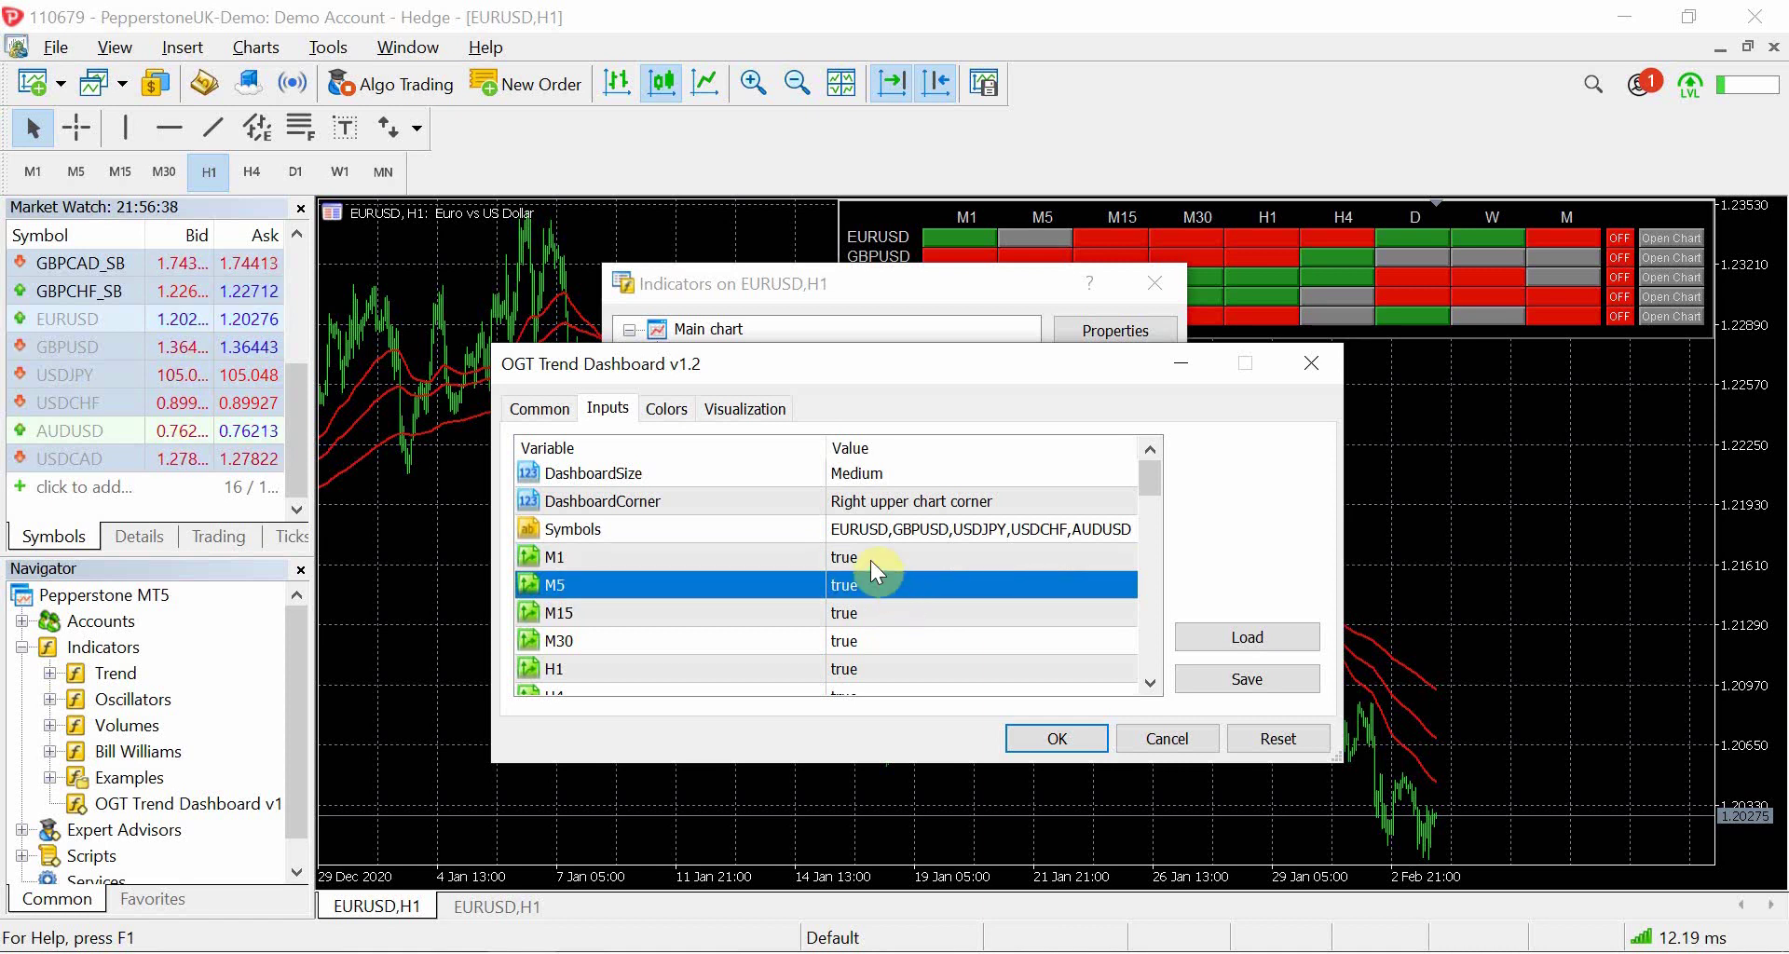
scroll(892, 603, "down", 1)
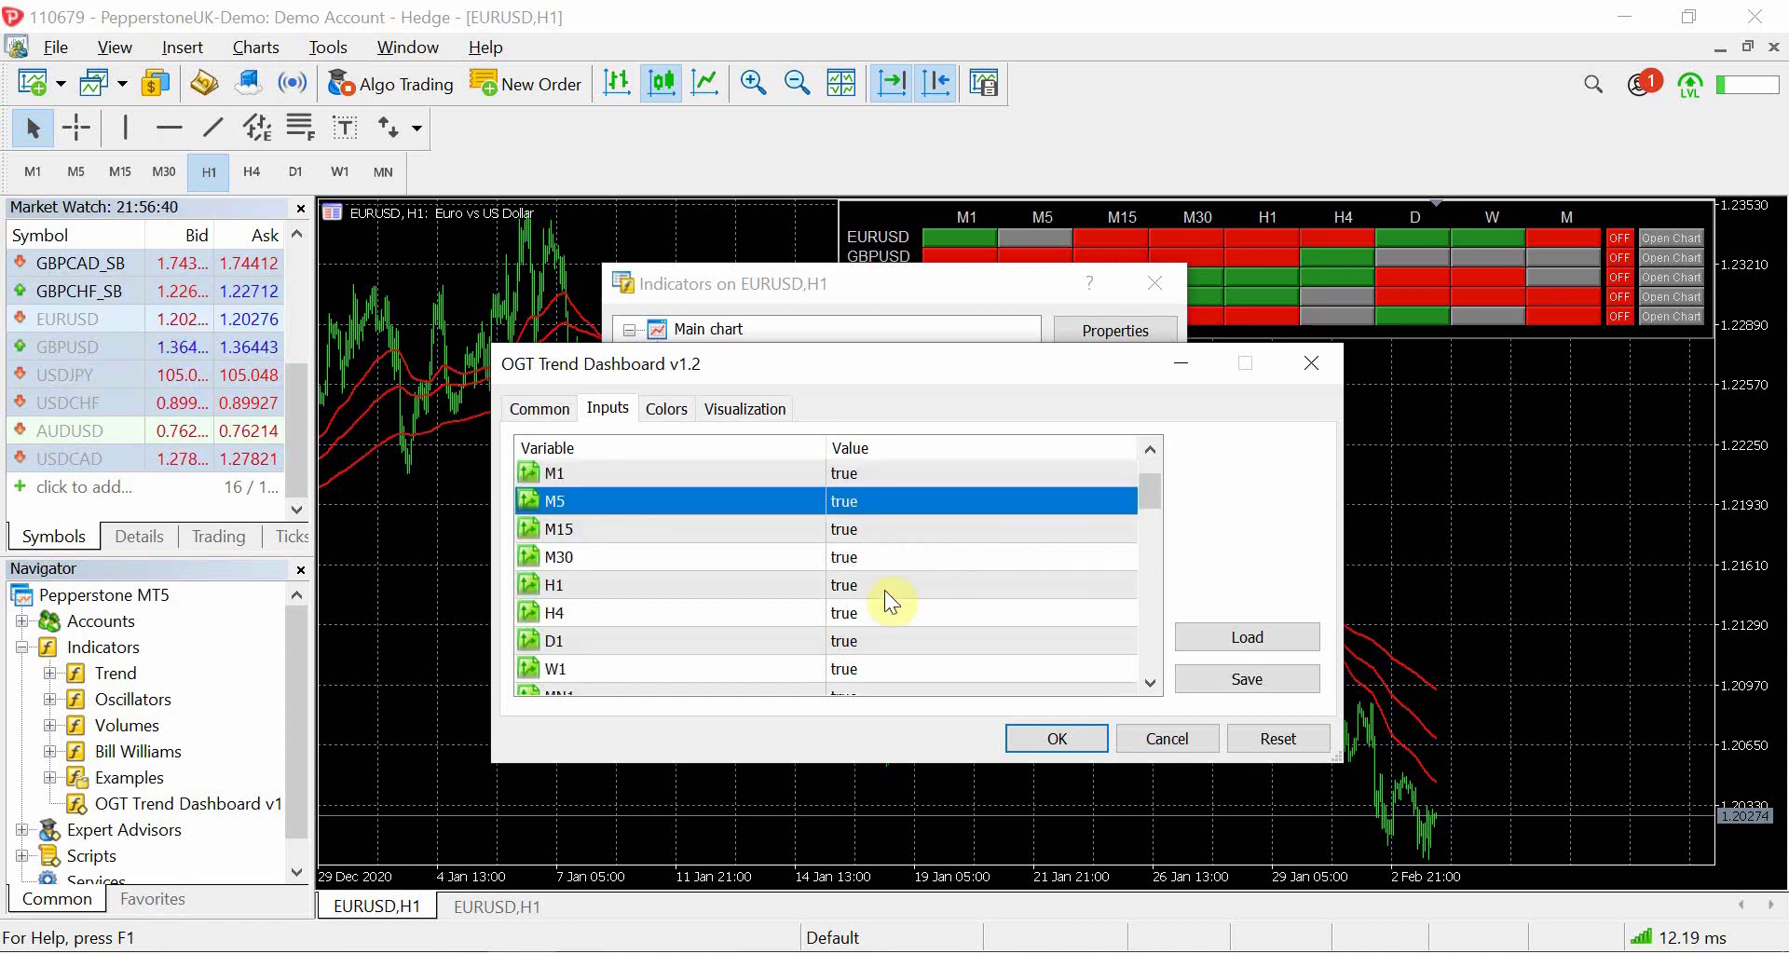
scroll(887, 597, "up", 1)
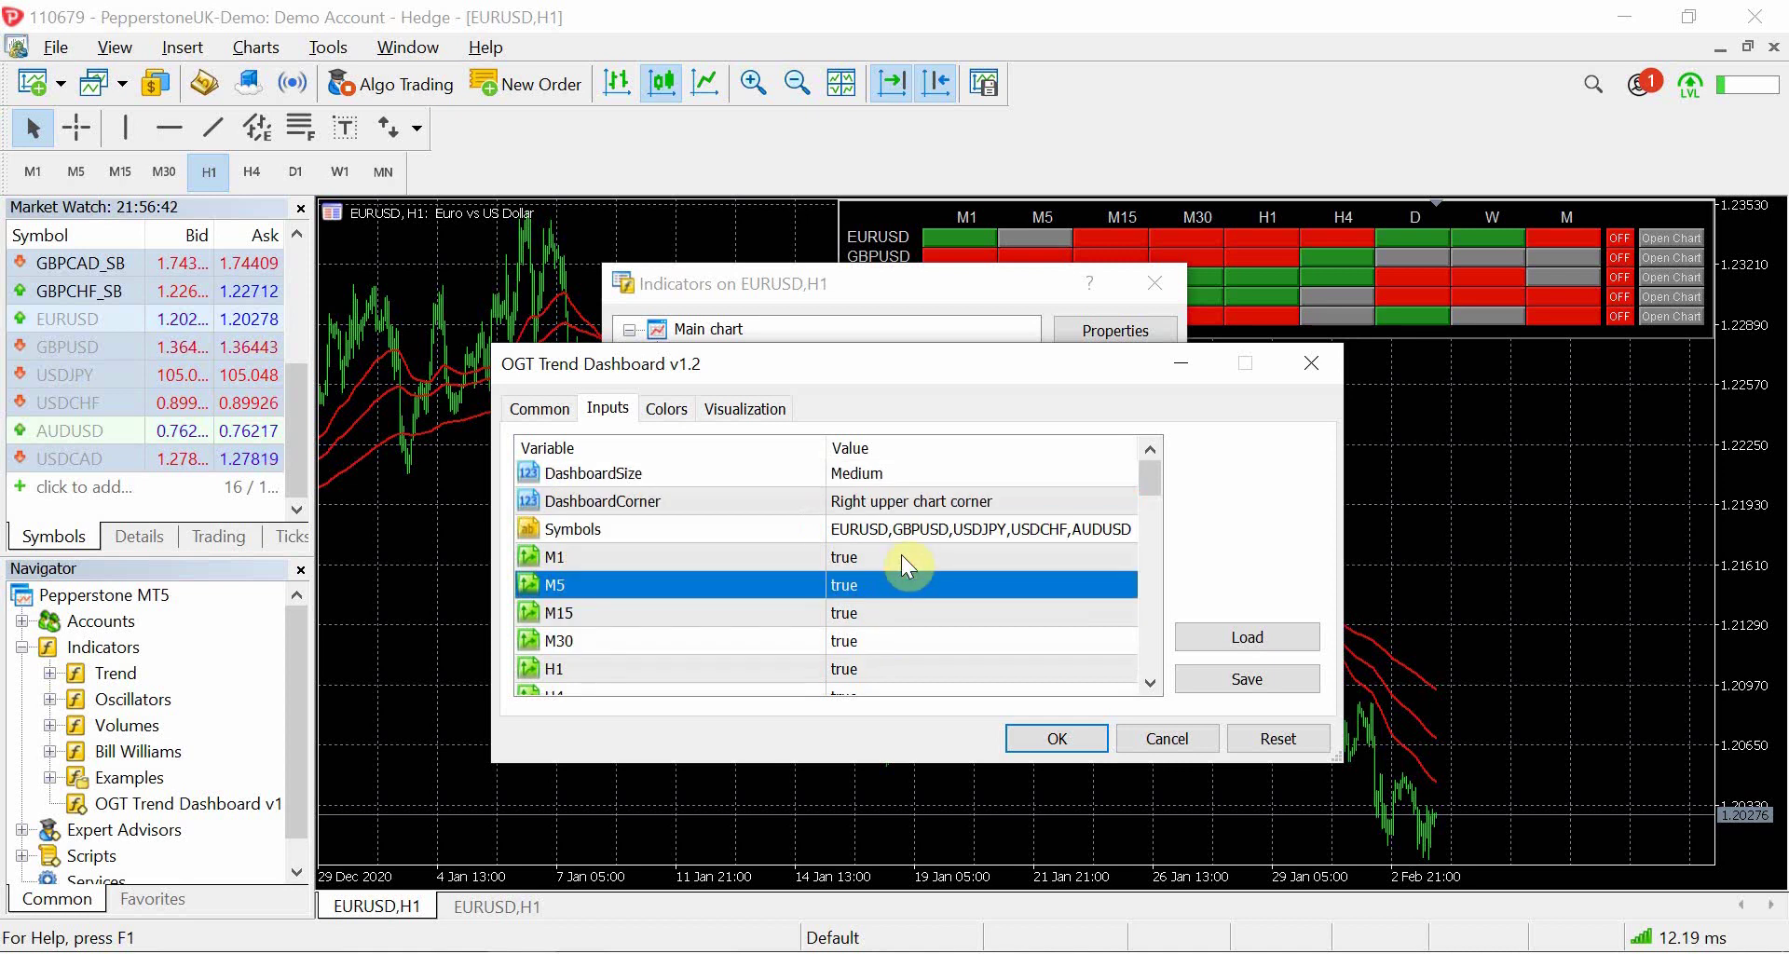
double_click(906, 563)
double_click(904, 585)
double_click(904, 604)
double_click(903, 639)
left_click(902, 668)
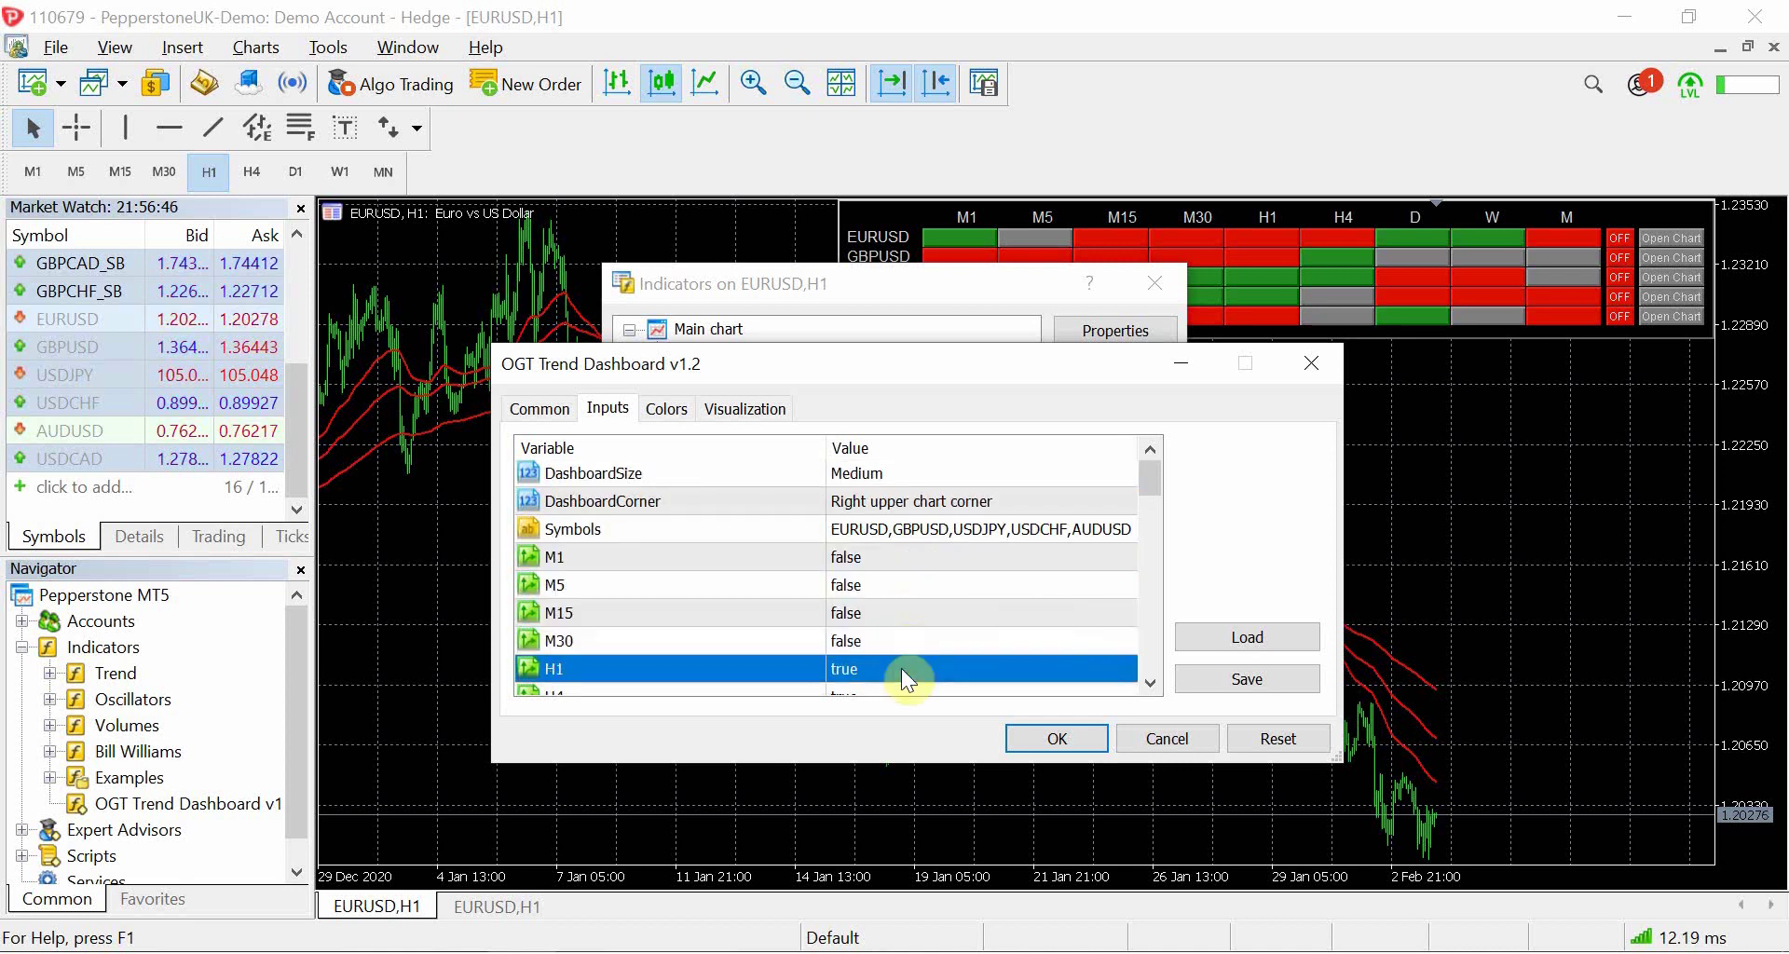
left_click(1032, 741)
left_click(1091, 658)
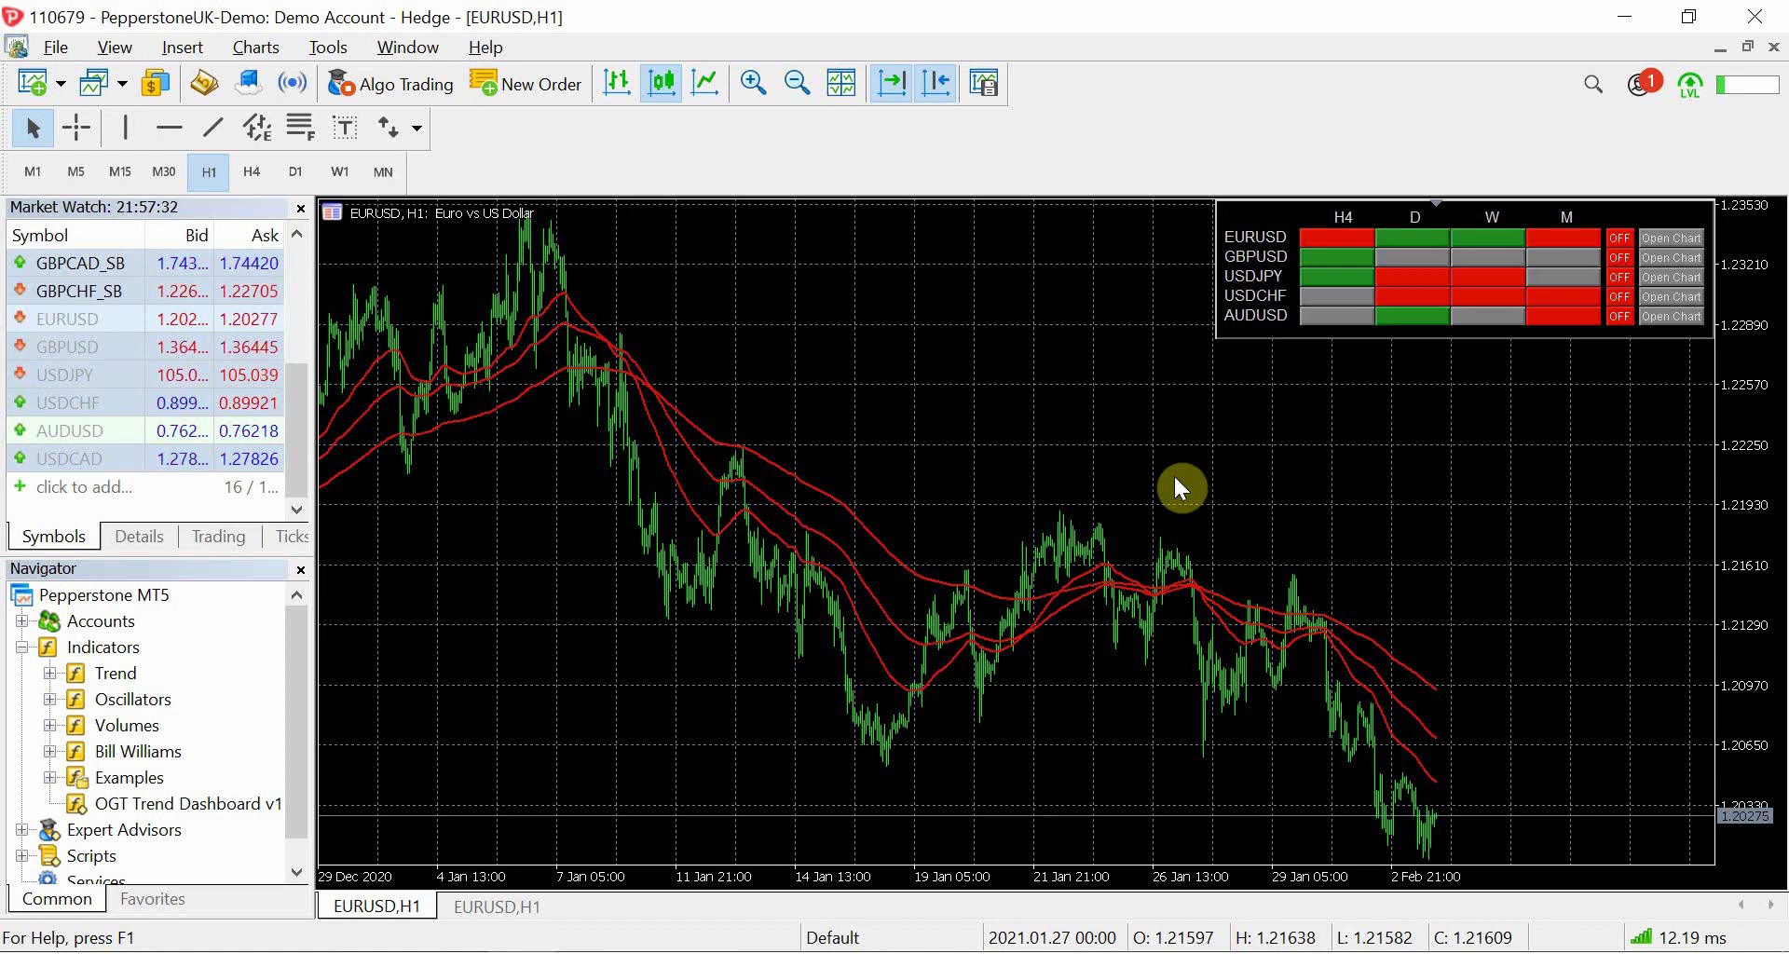
- Reopen the OGT Trend Dashboard v1.2 input settings from the Indicator List
right_click(1210, 480)
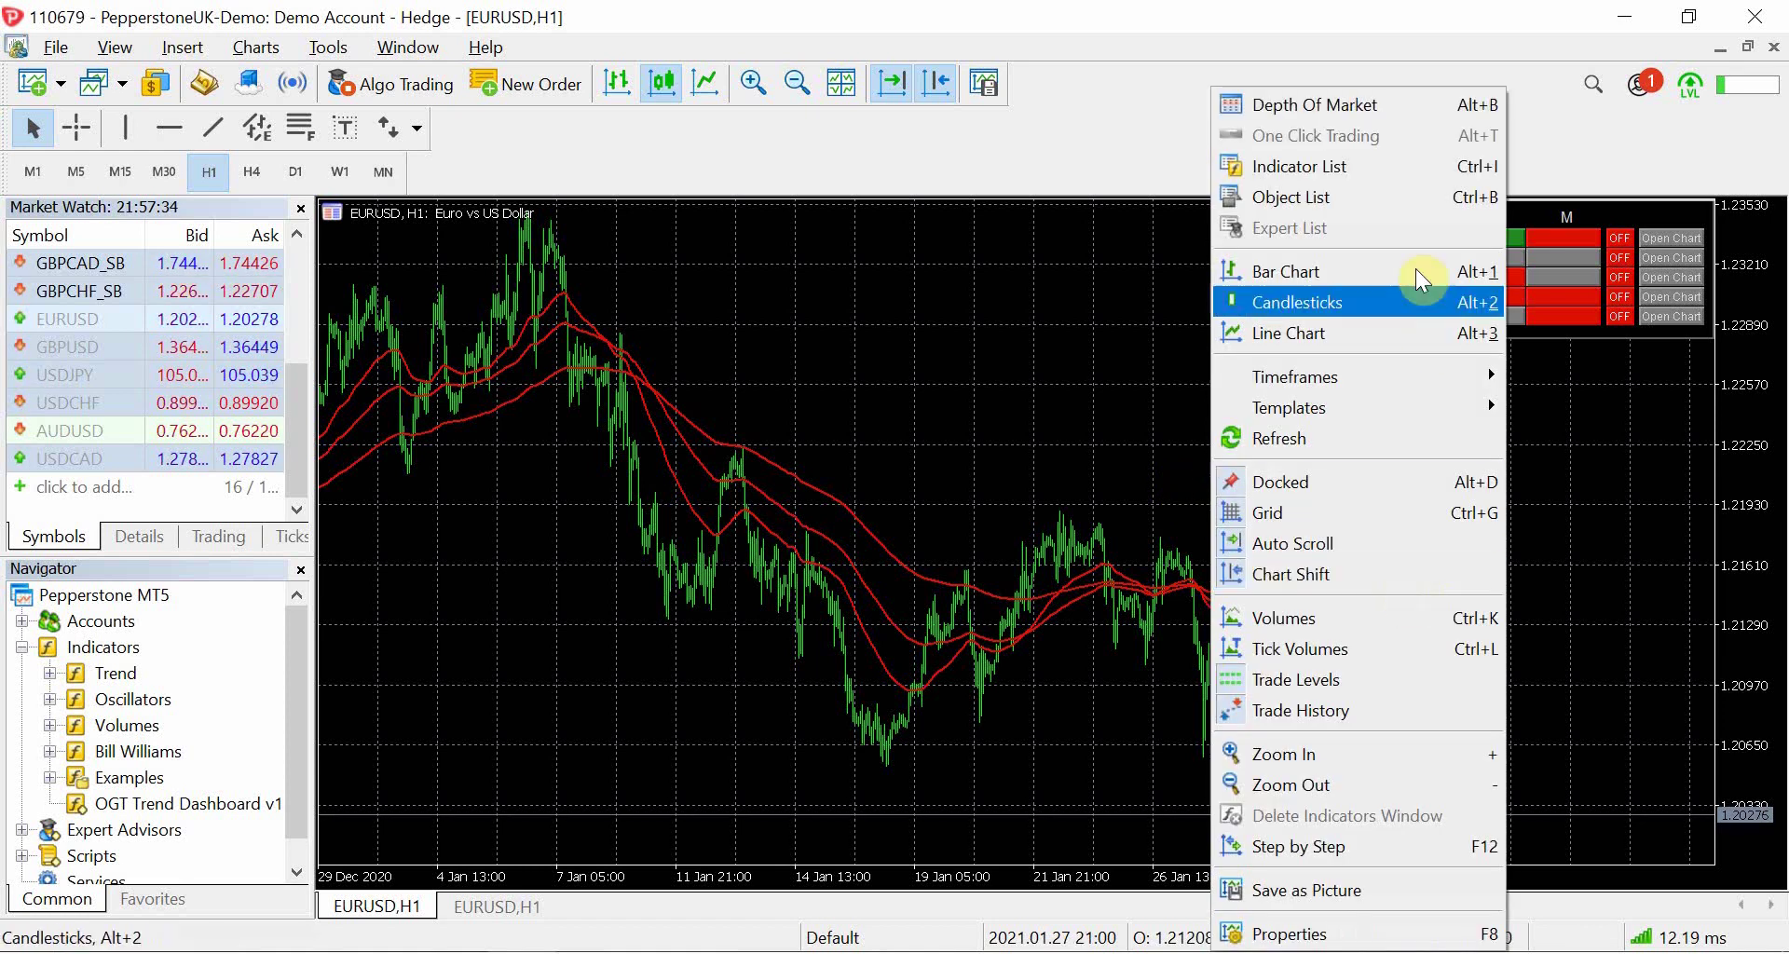
left_click(1392, 162)
left_click(845, 430)
left_click(1112, 327)
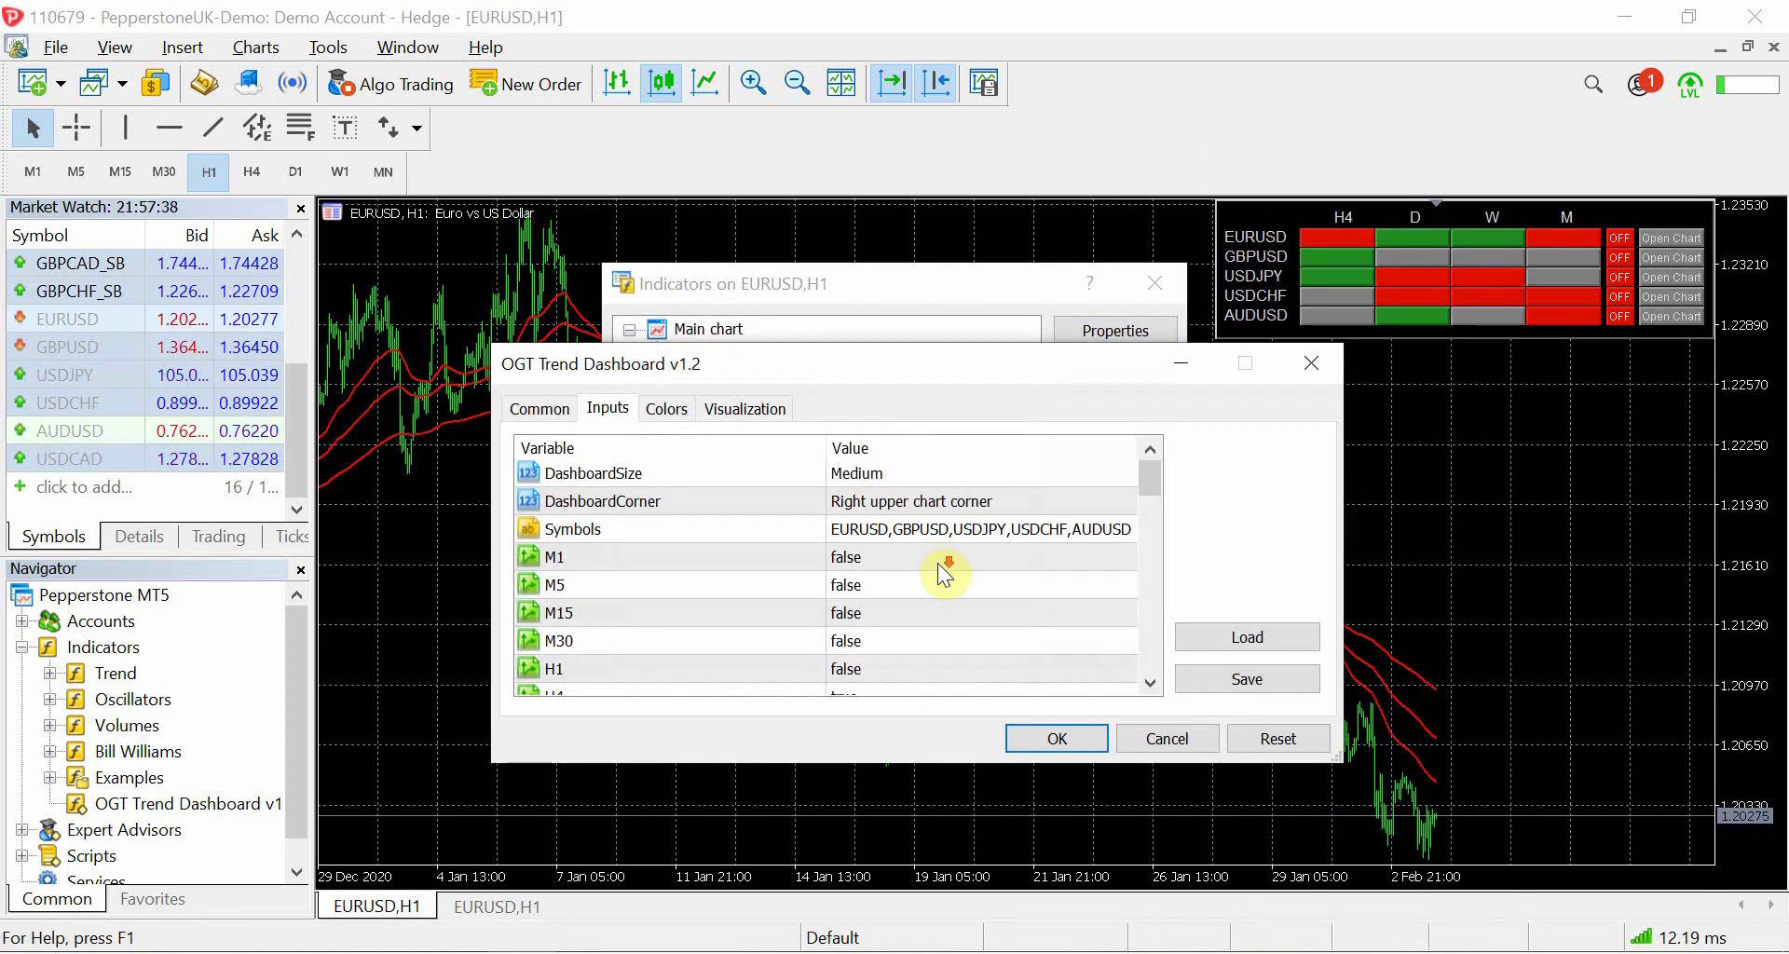
- Review the SlowMAPeriod, MediumMAPeriod and FastMAPeriod inputs
scroll(940, 566, "down", 1)
scroll(938, 564, "down", 2)
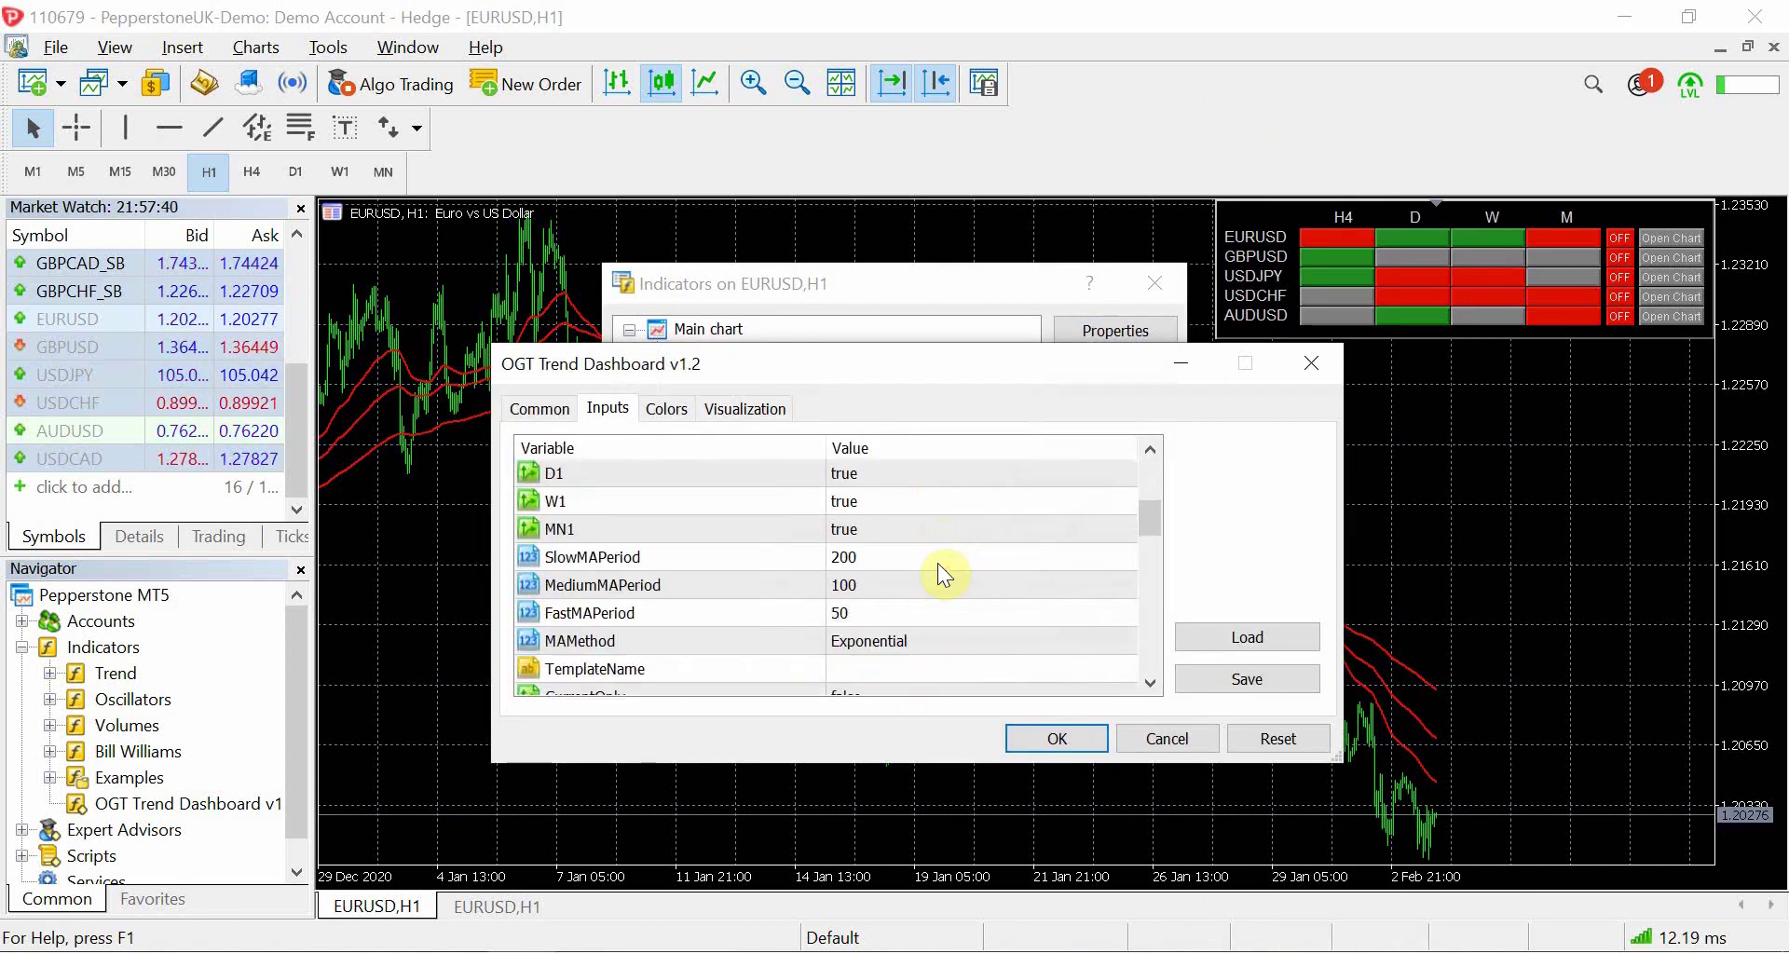
left_click(787, 562)
left_click(783, 589)
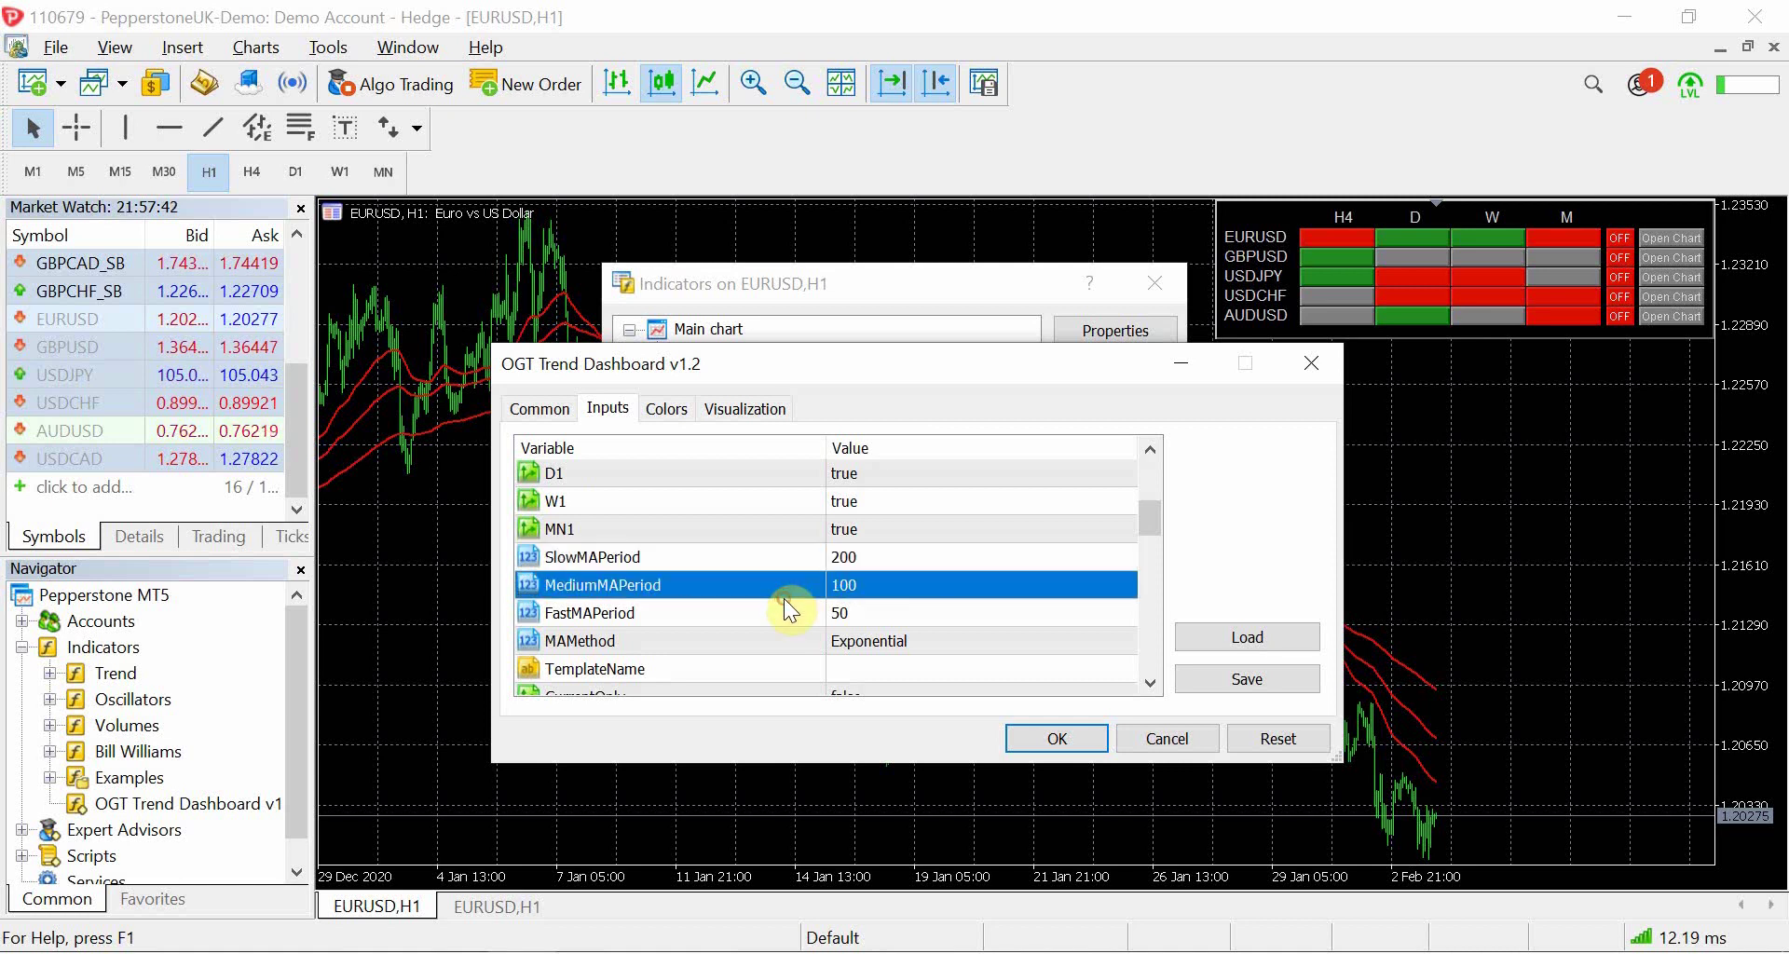
left_click(787, 612)
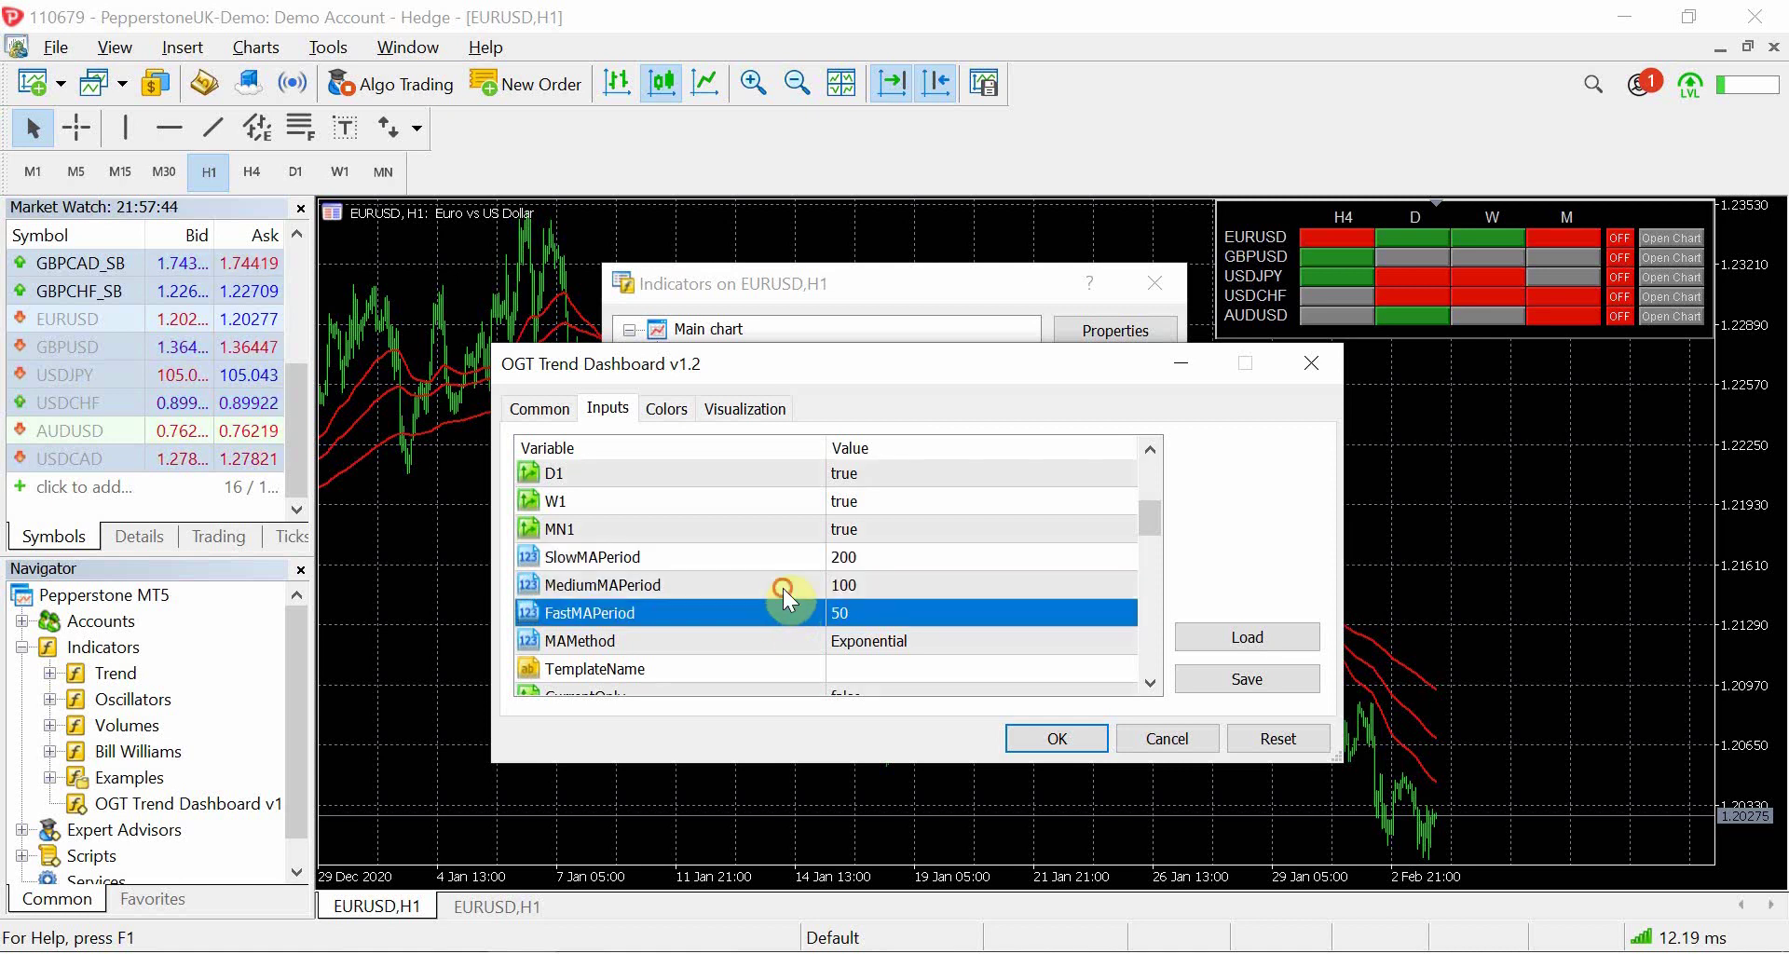
left_click(783, 589)
left_click(781, 556)
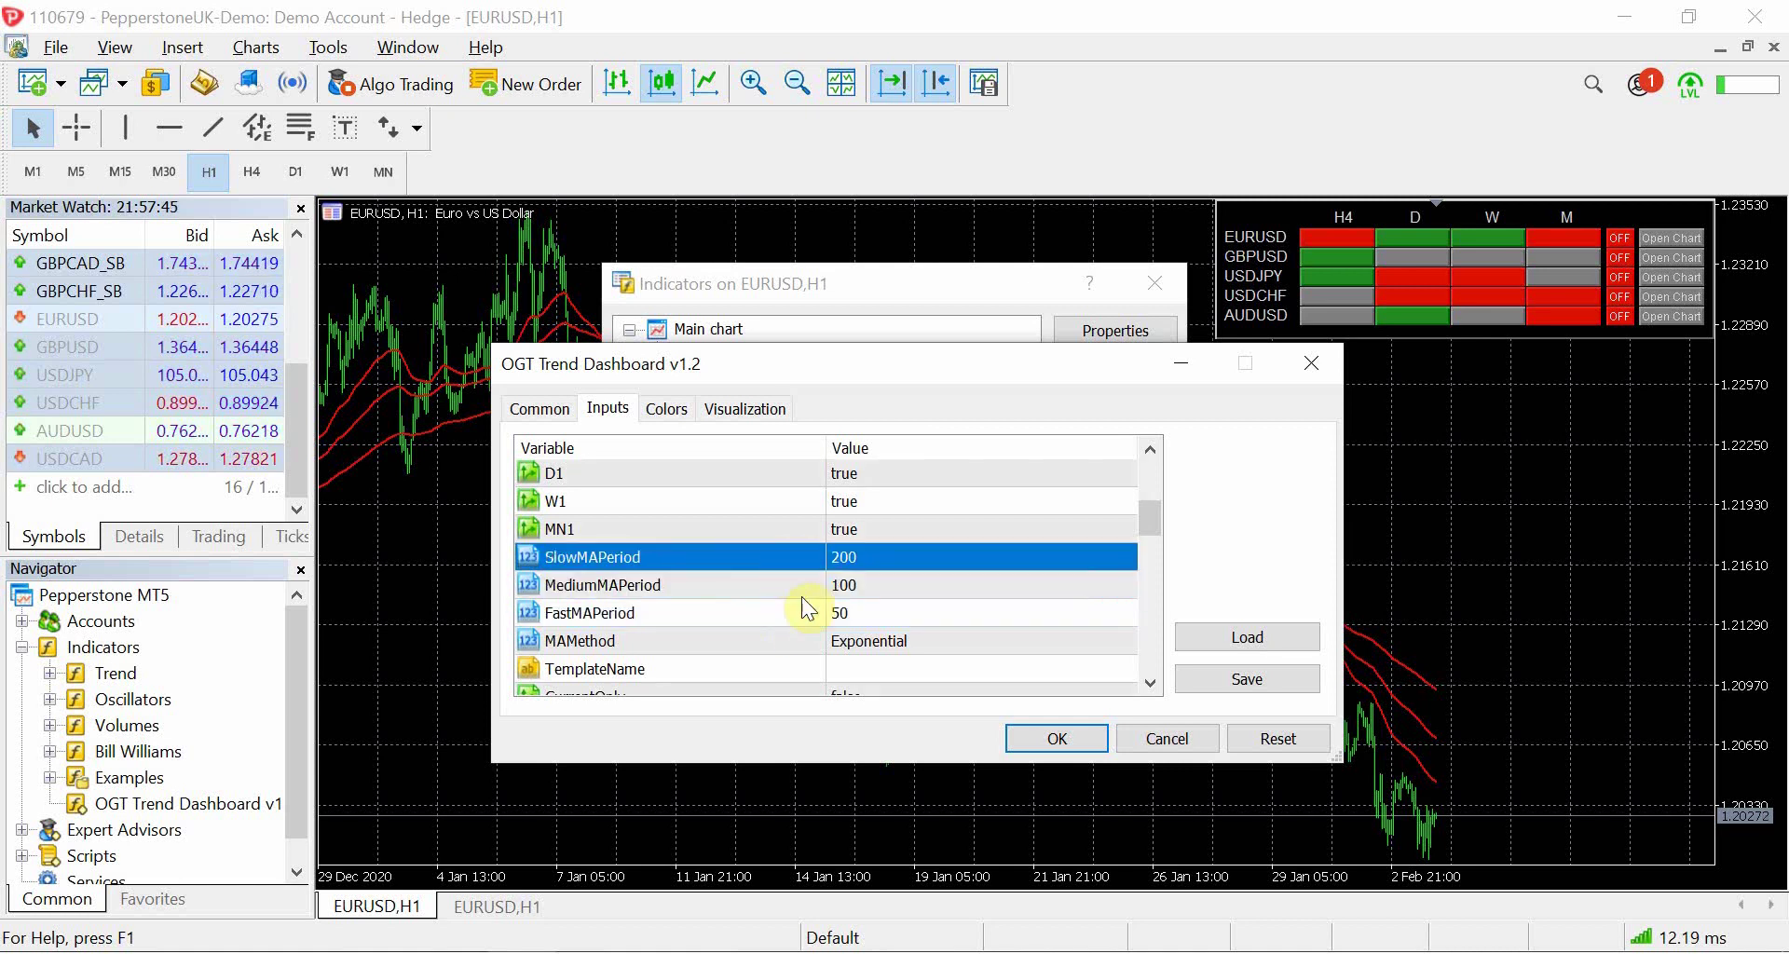
- Leave MAMethod at Exponential and confirm the dashboard settings with OK
left_click(865, 647)
left_click(864, 647)
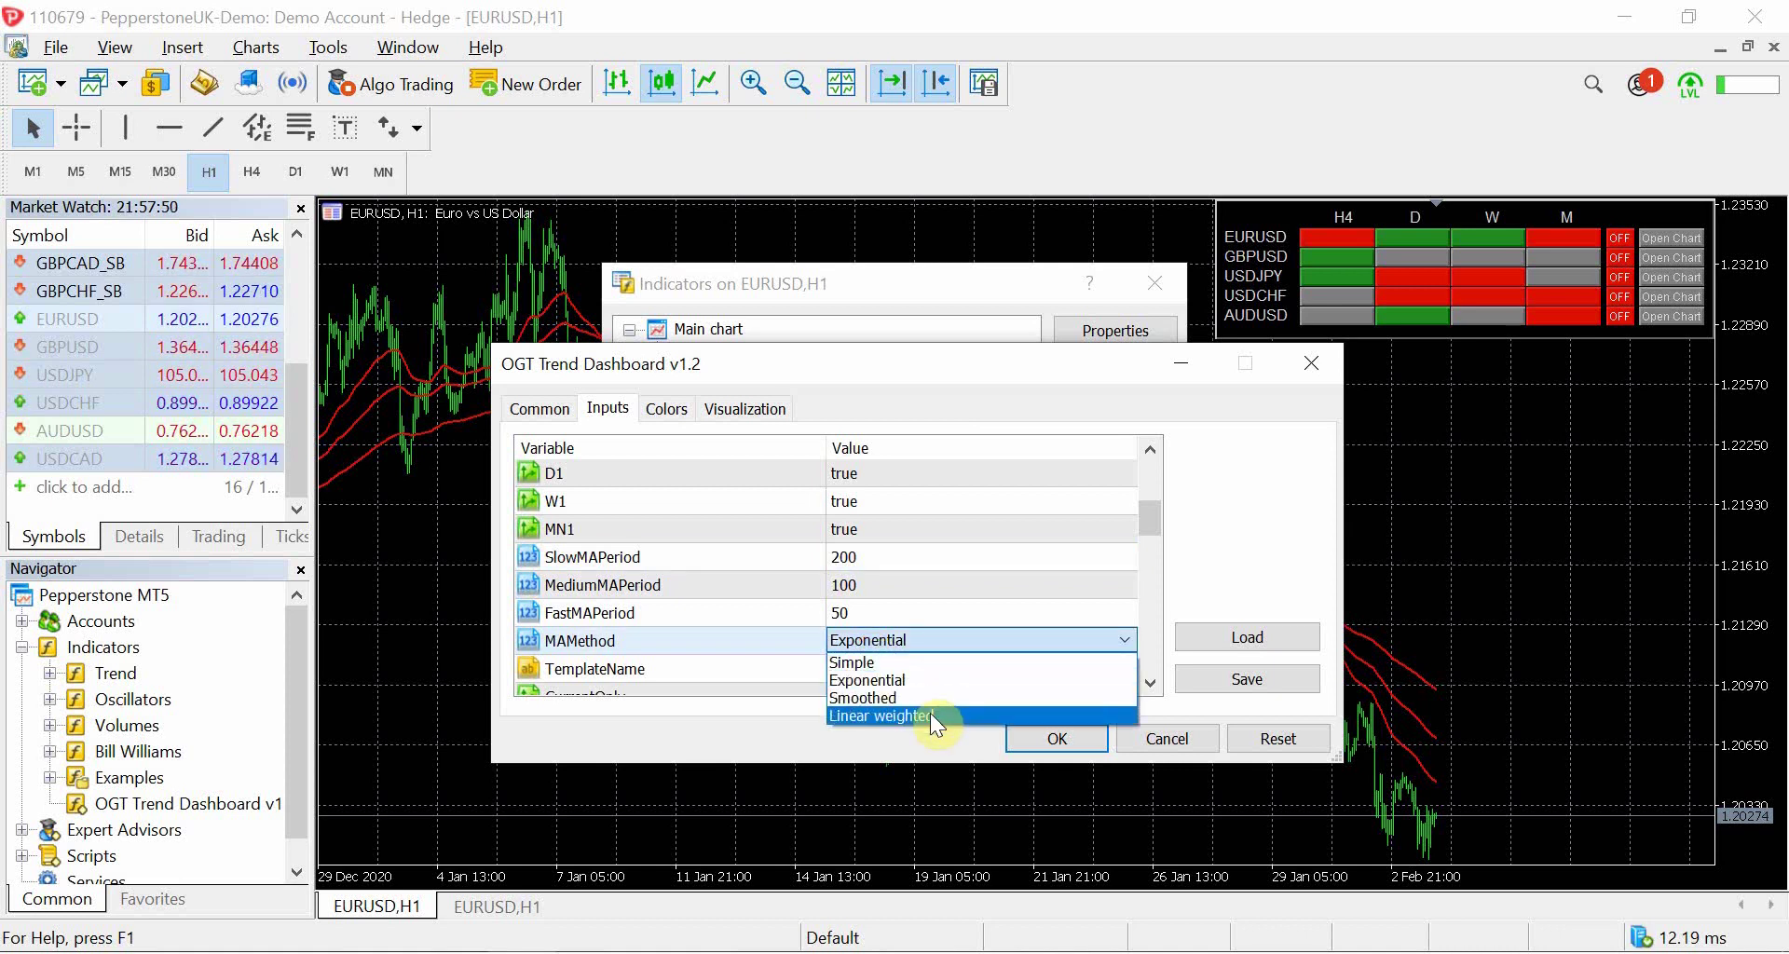
key("Escape")
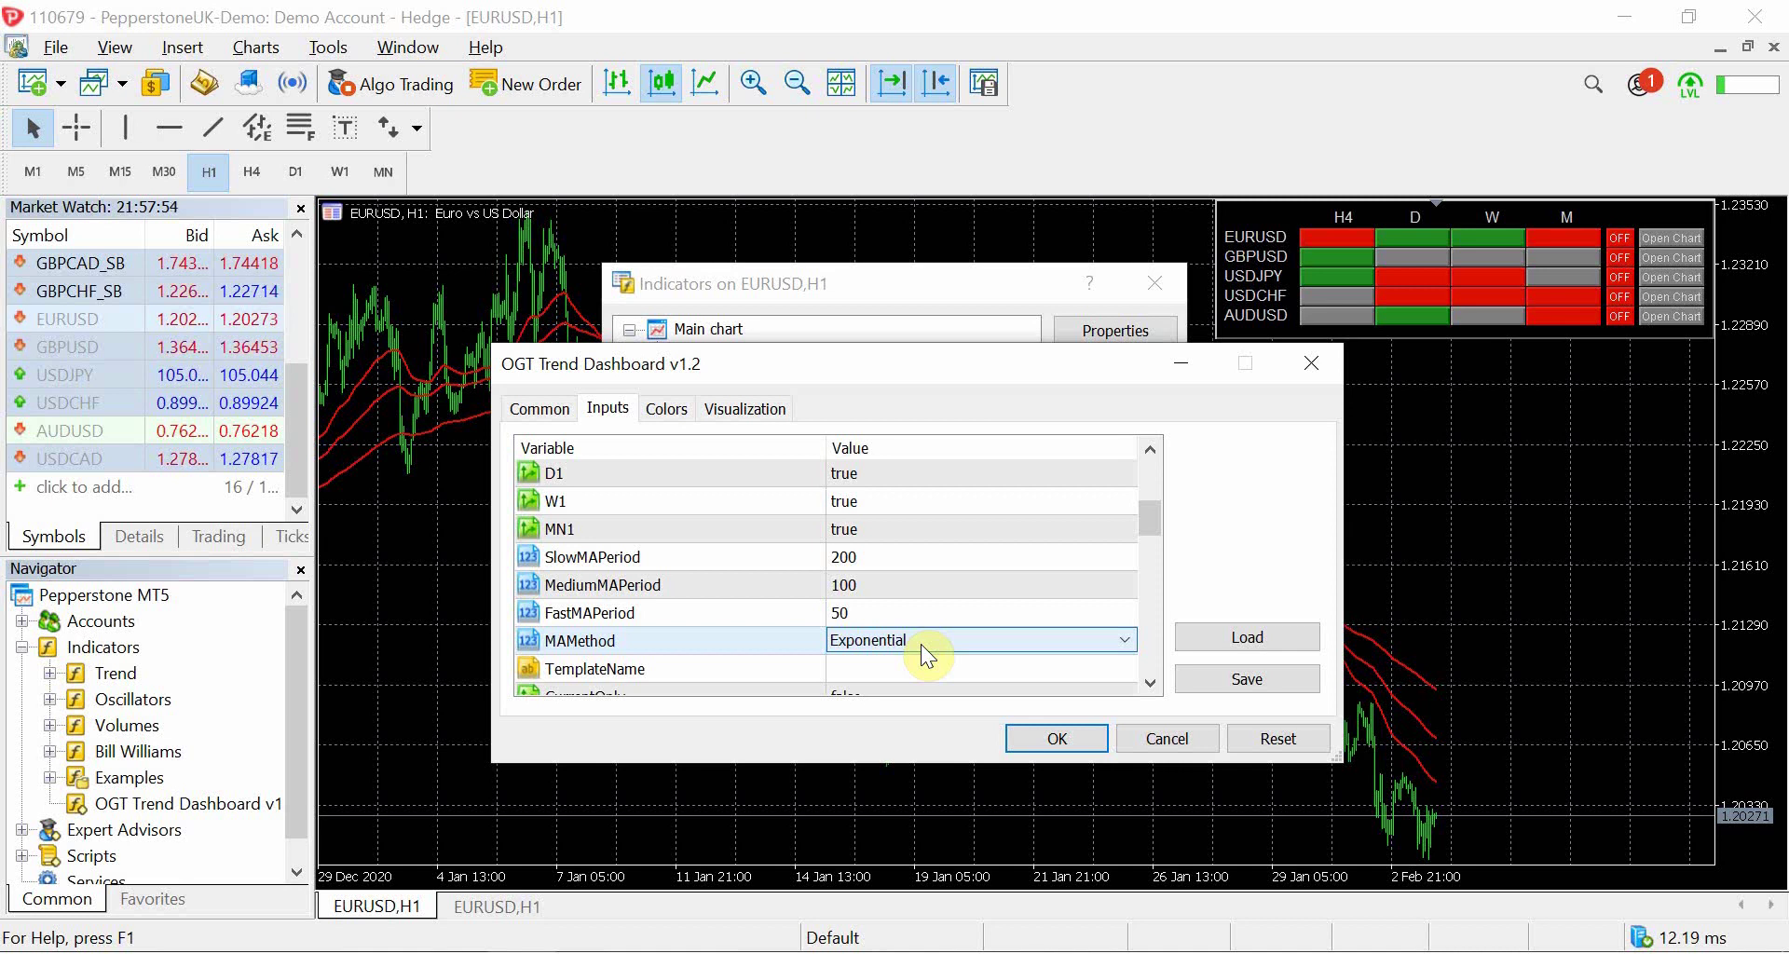
left_click(1029, 735)
- Close the Indicators on EURUSD,H1 dialog and read the three moving-average line values
left_click(1072, 650)
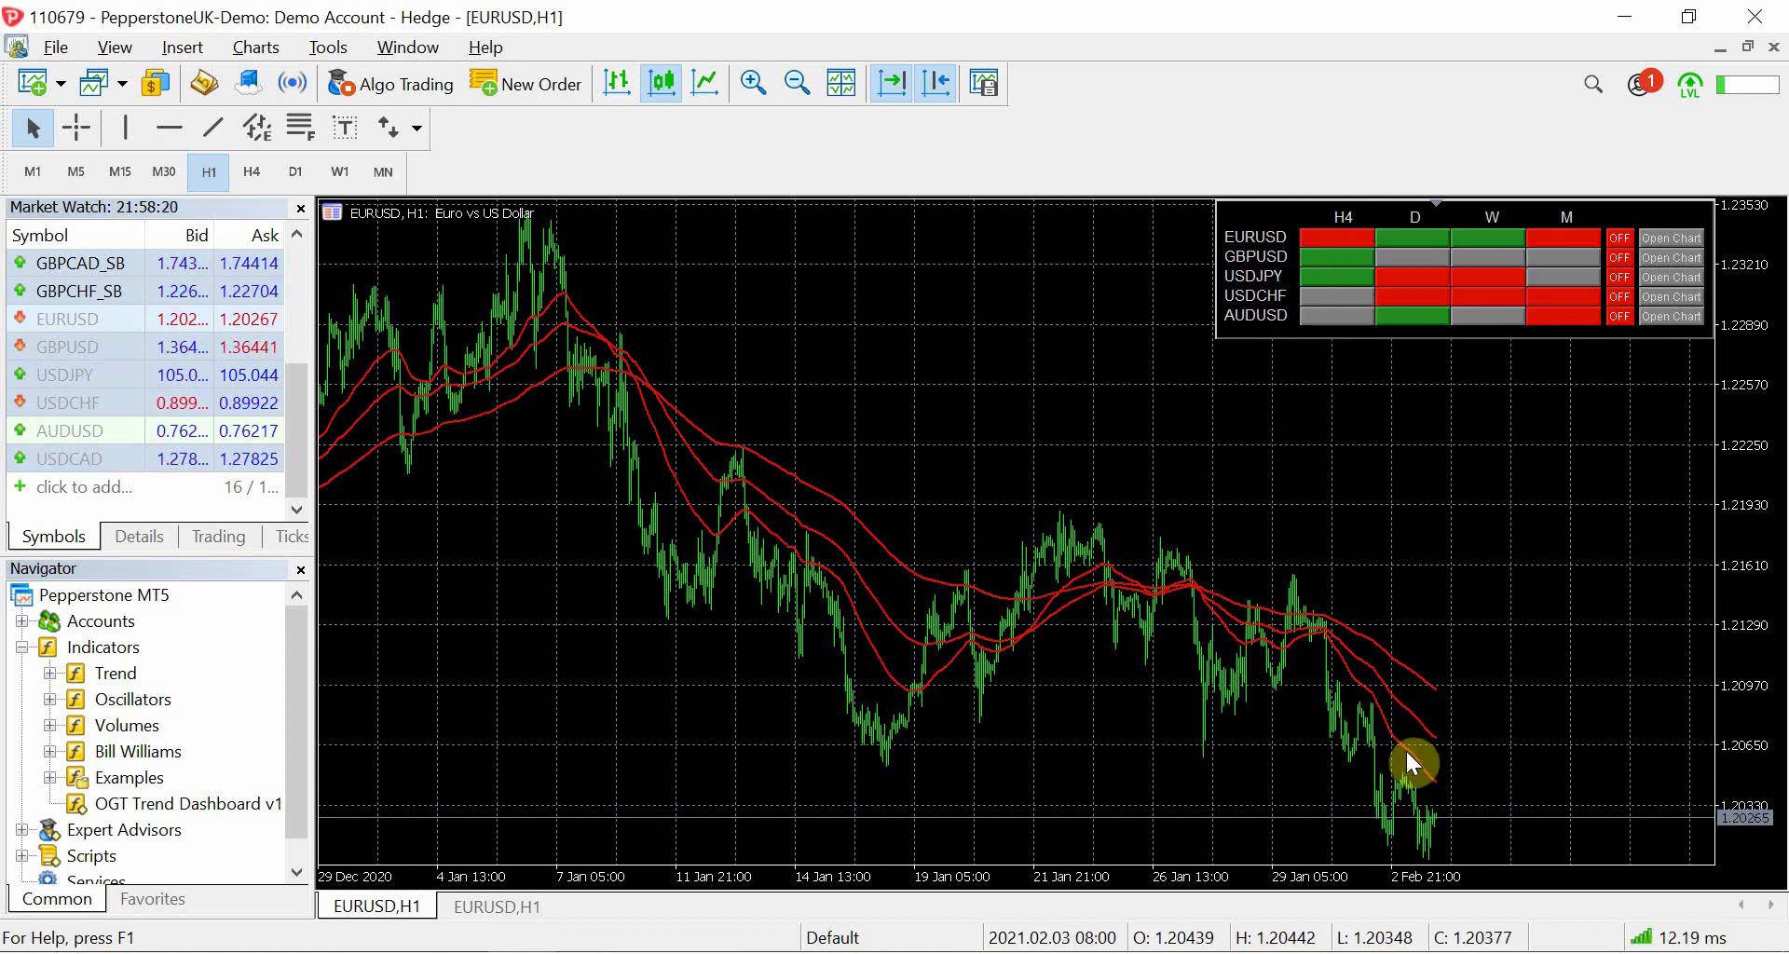
mouse_move(1406, 751)
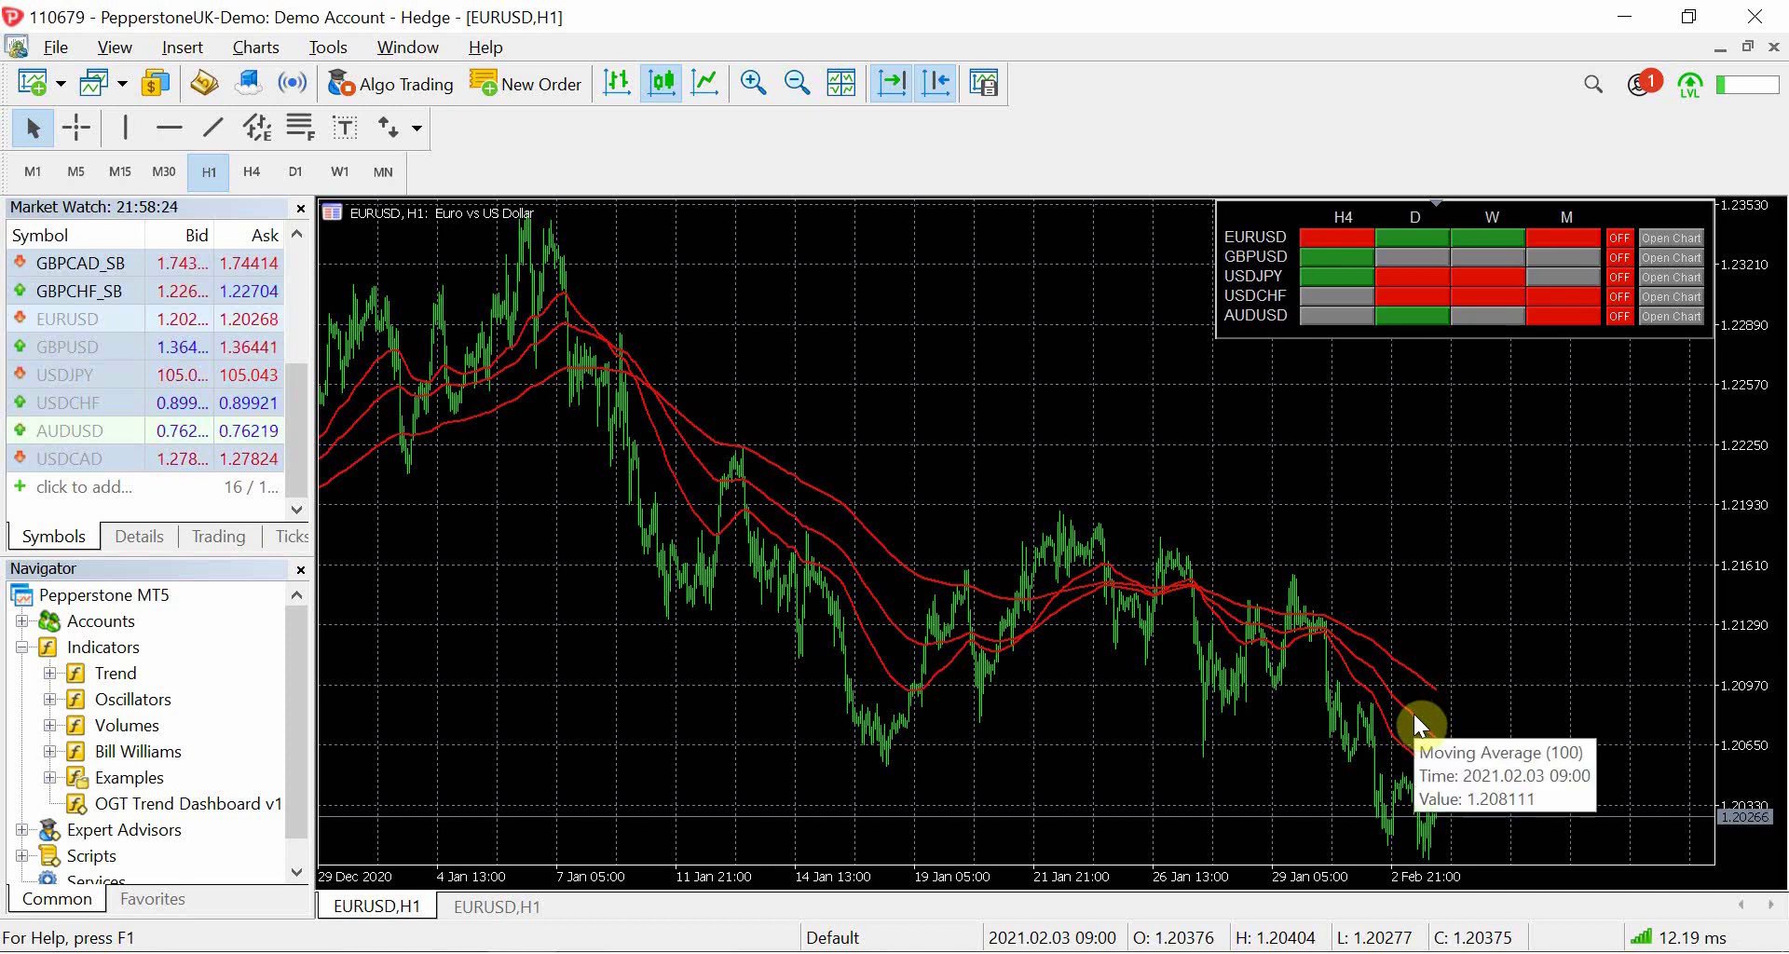
mouse_move(1423, 675)
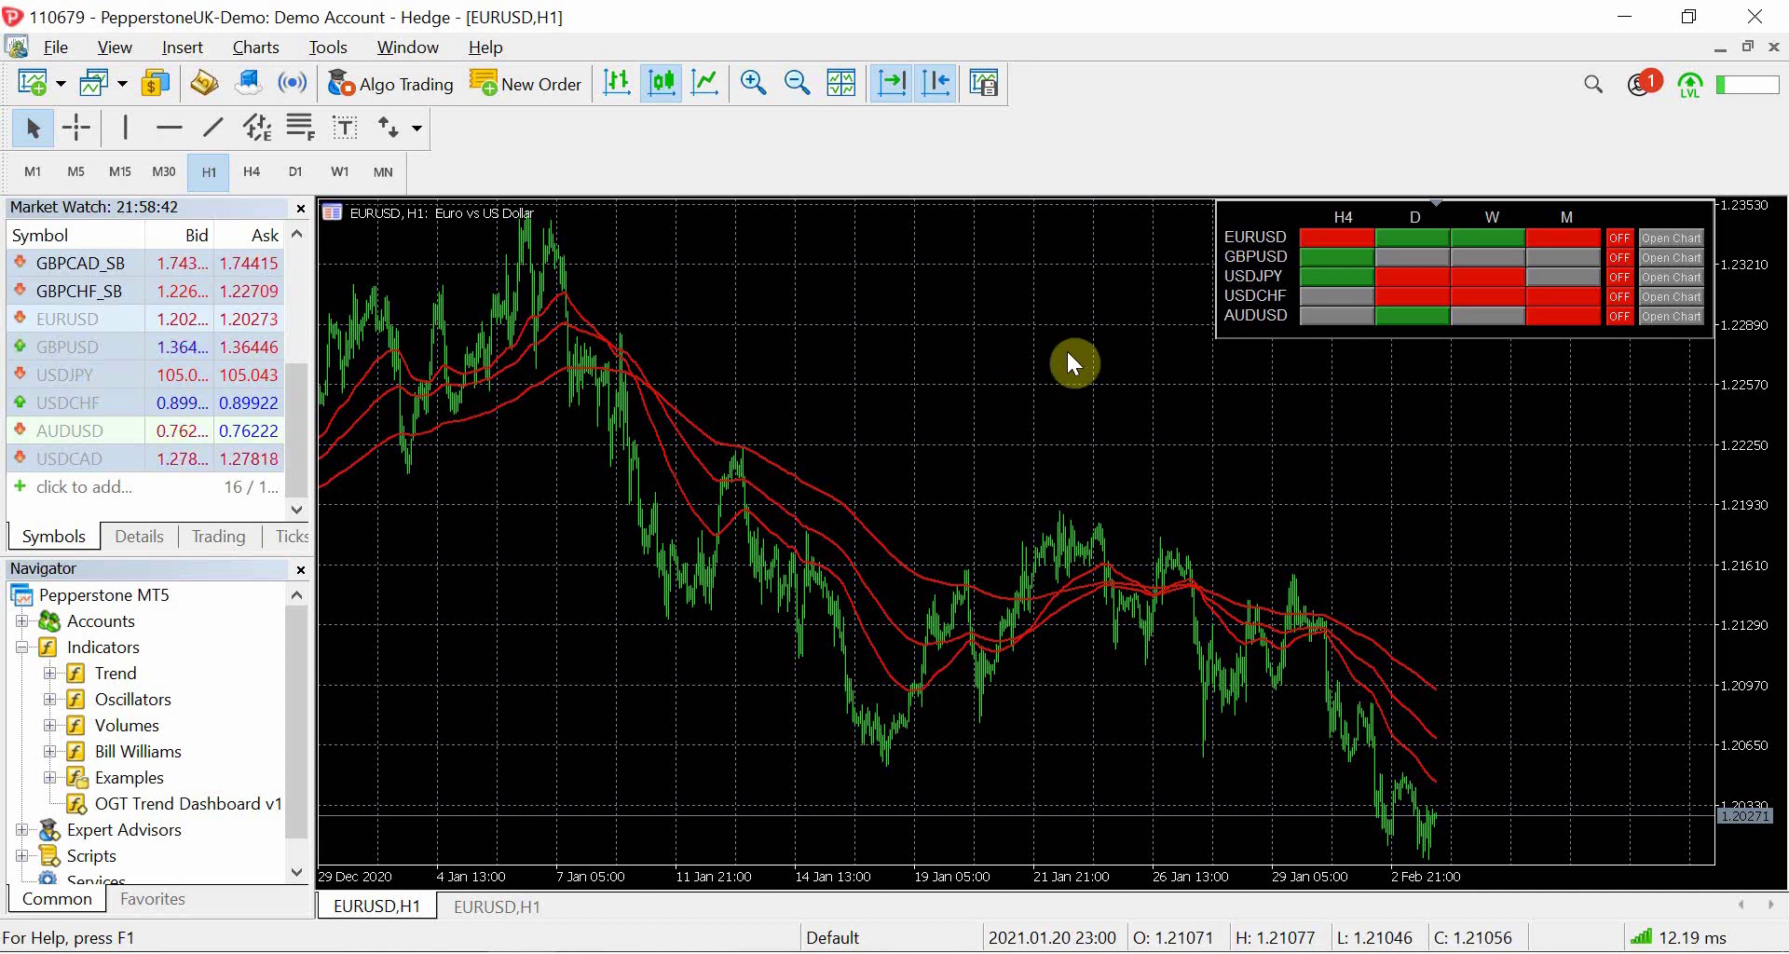
- Reopen the OGT Trend Dashboard v1.2 input settings from the Indicator List
right_click(908, 320)
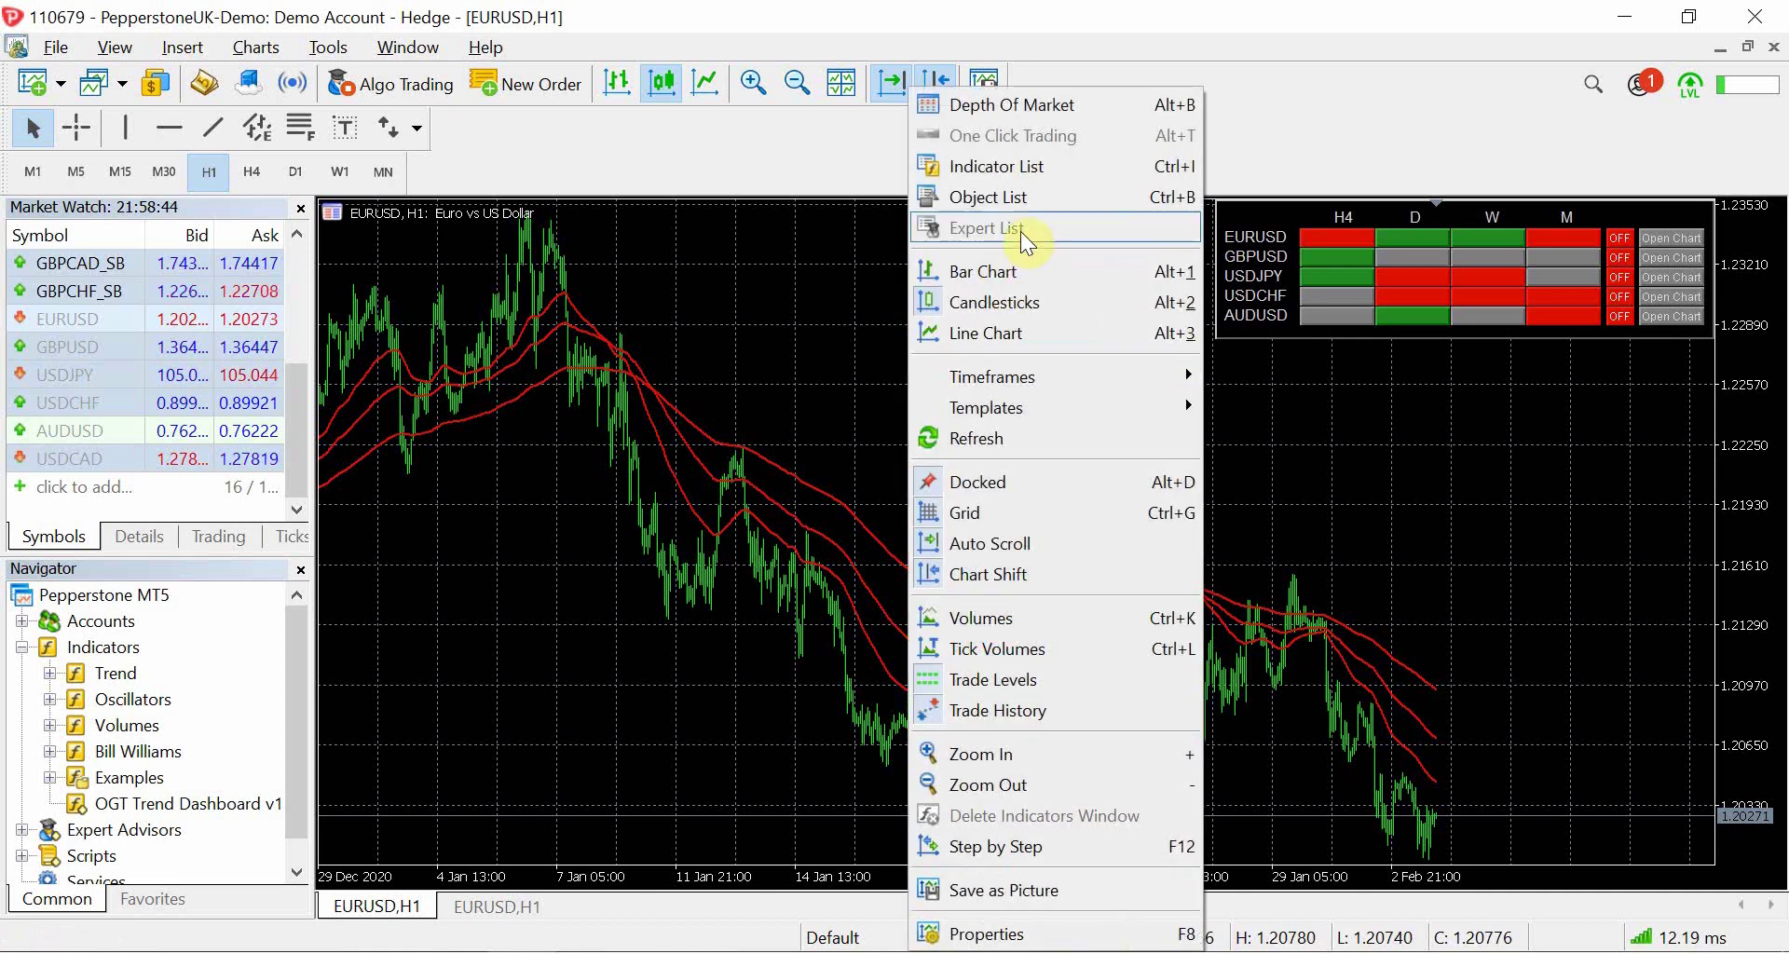
left_click(1013, 176)
left_click(807, 433)
left_click(1107, 331)
- Set CurrentOnly to true, apply with OK and close the Indicators dialog
scroll(891, 601, "down", 2)
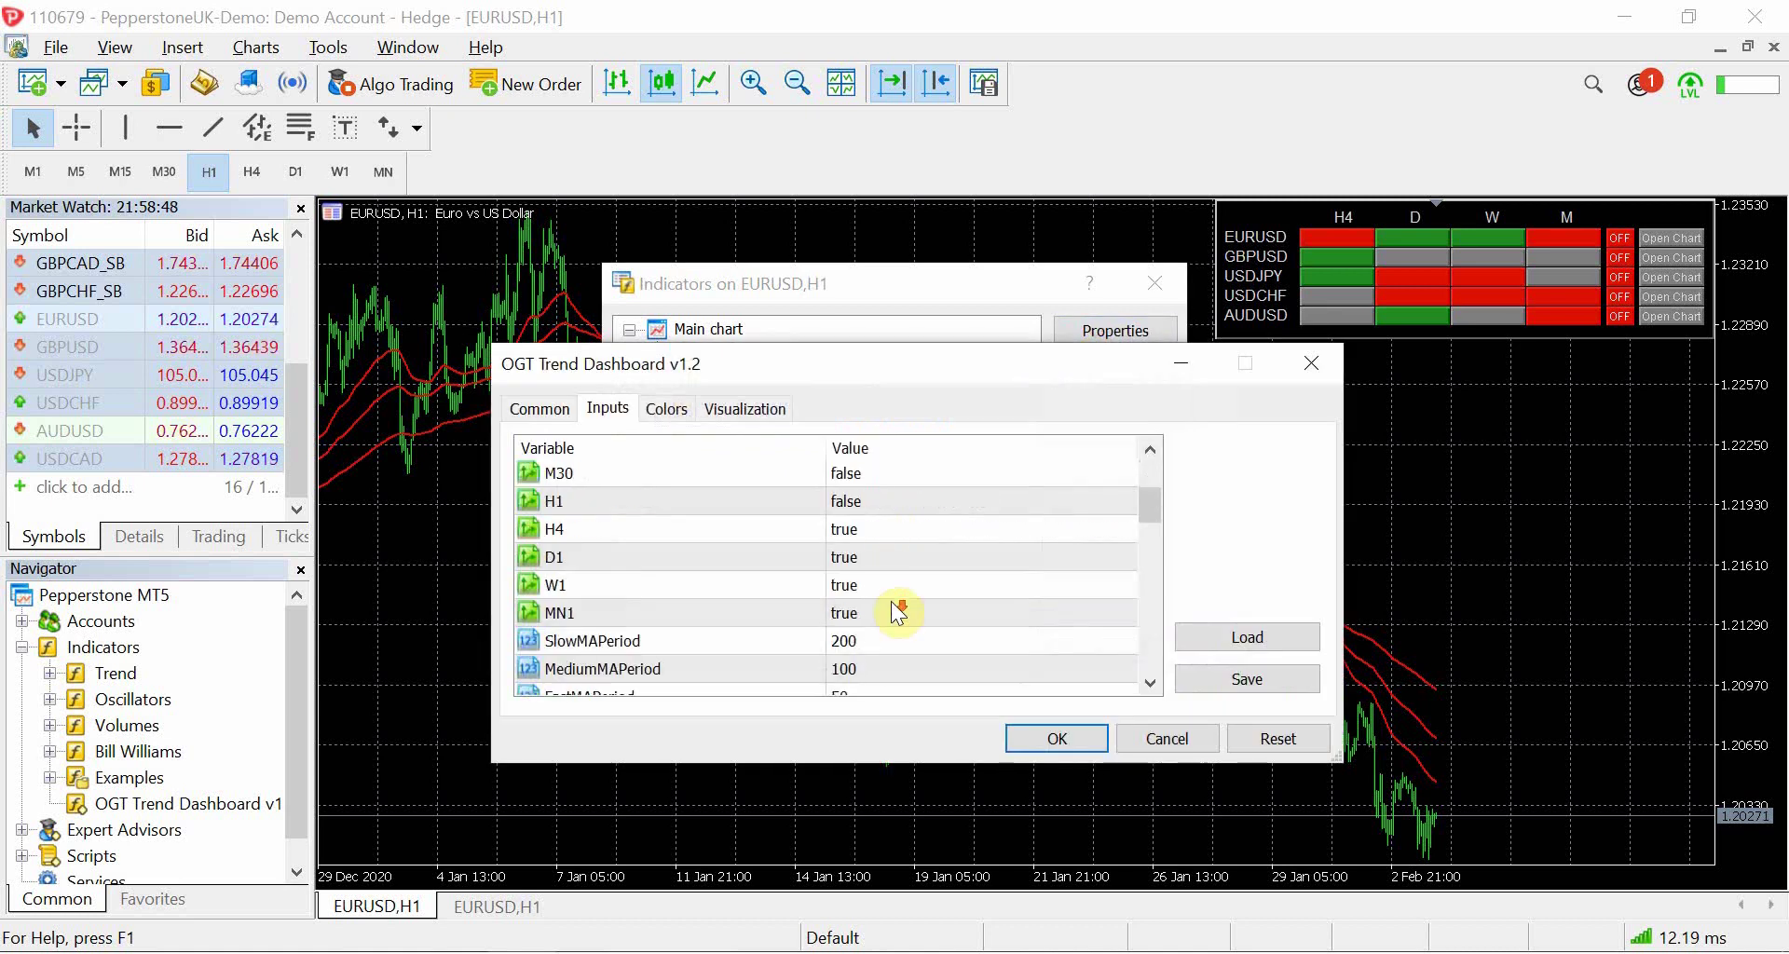
scroll(891, 601, "down", 2)
left_click(873, 558)
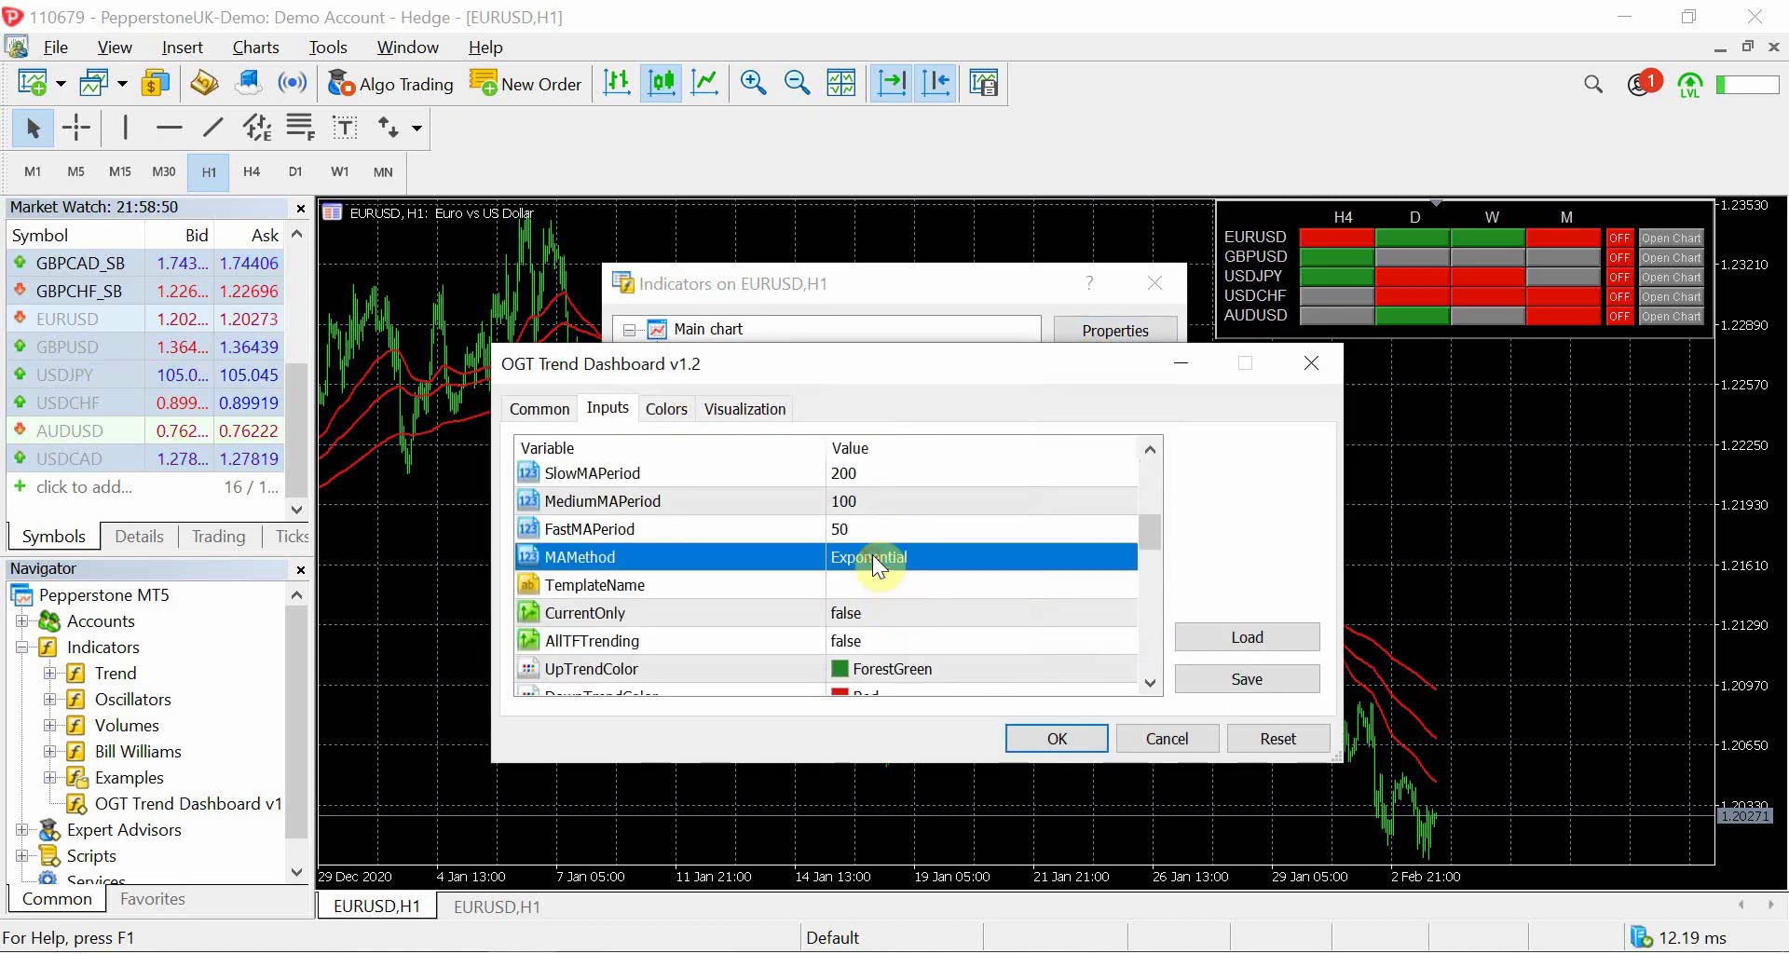
left_click(863, 584)
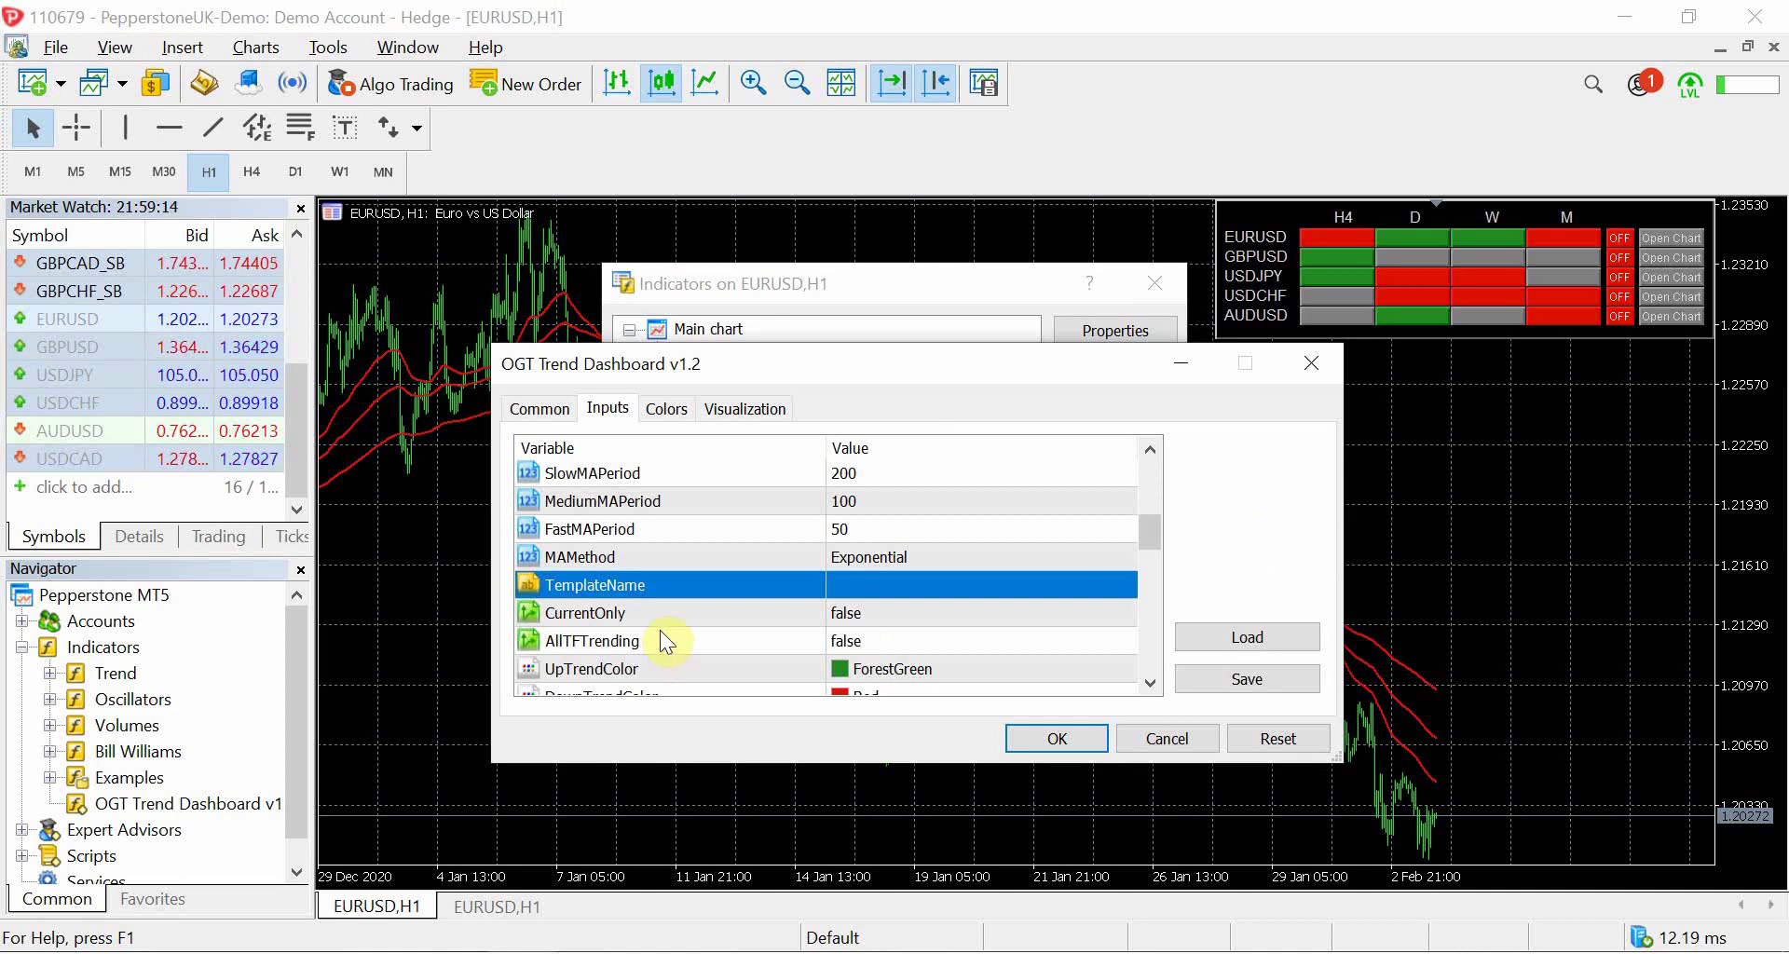
left_click(895, 617)
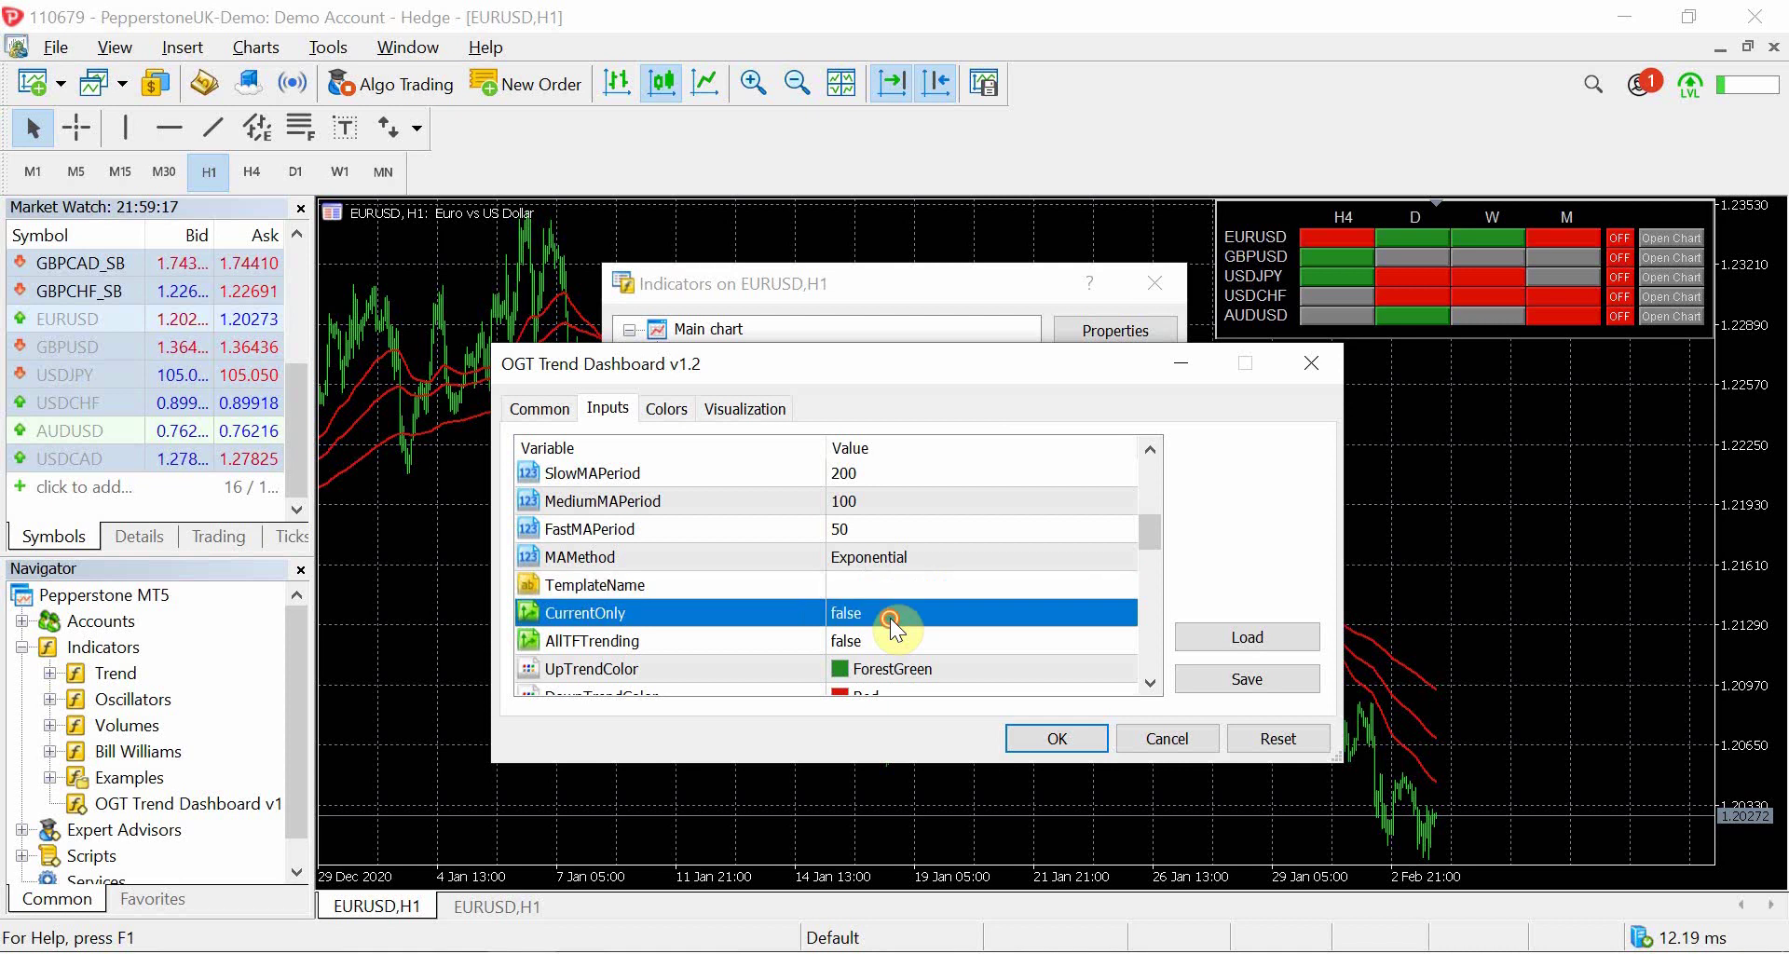
left_click(1039, 736)
left_click(1138, 654)
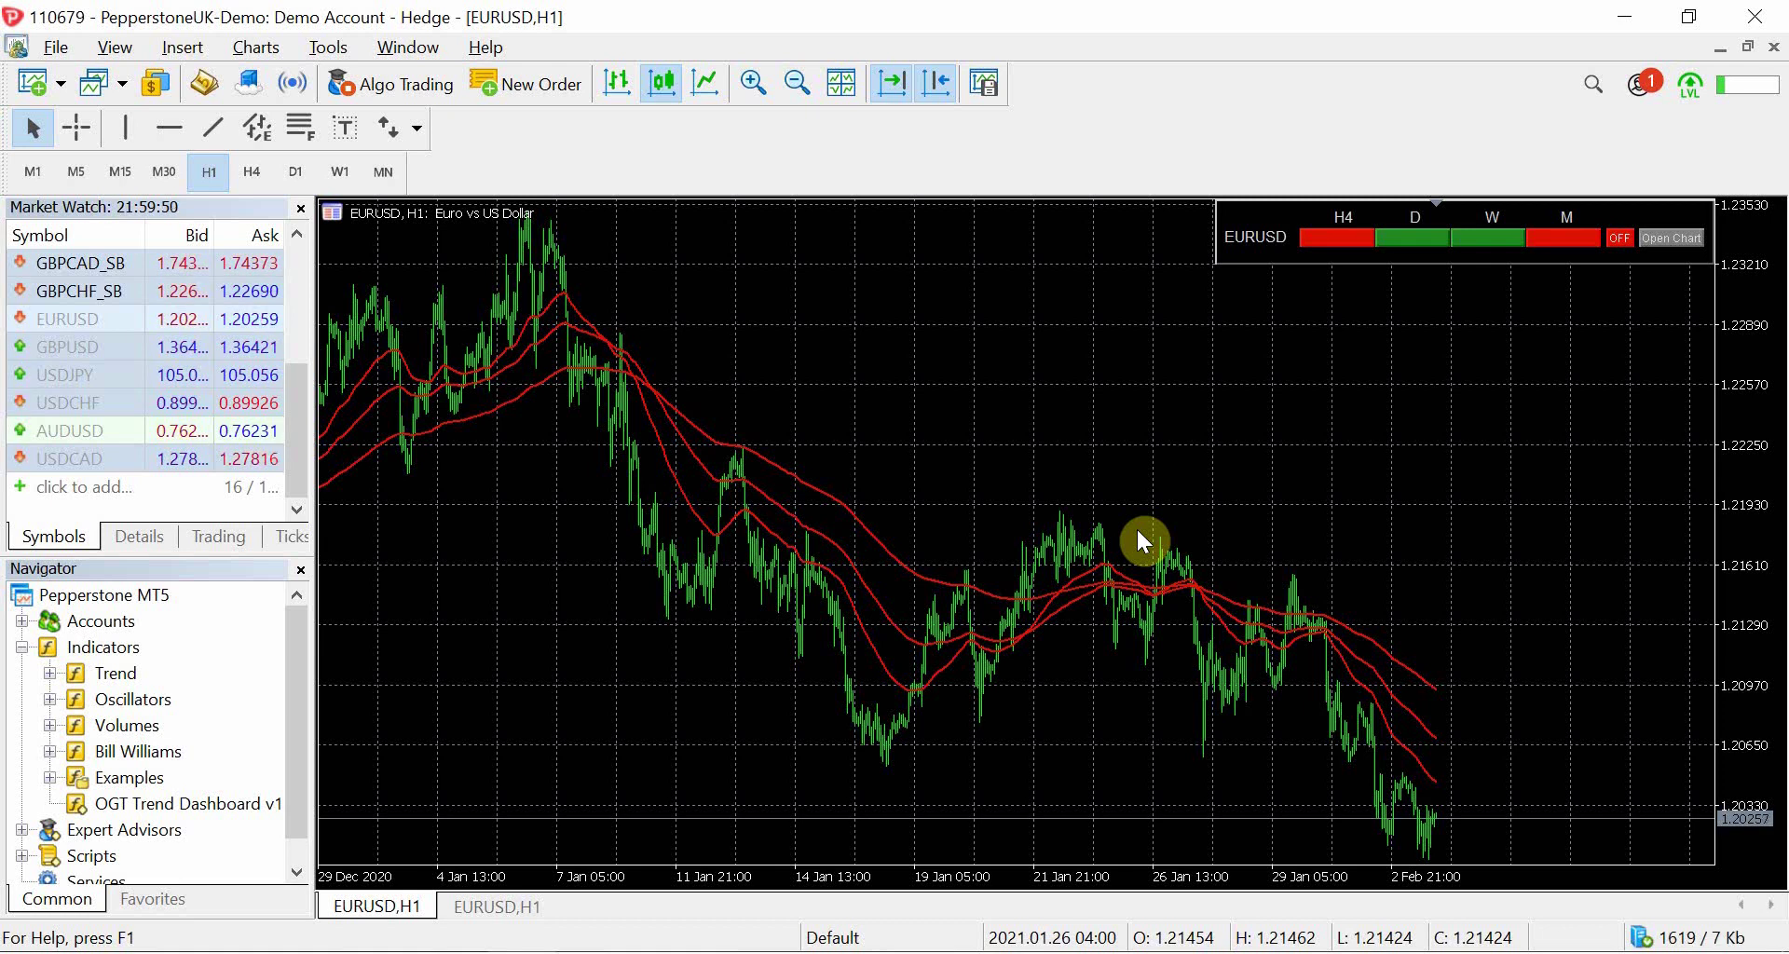
- Reopen the OGT Trend Dashboard v1.2 input settings from the Indicator List
right_click(1079, 368)
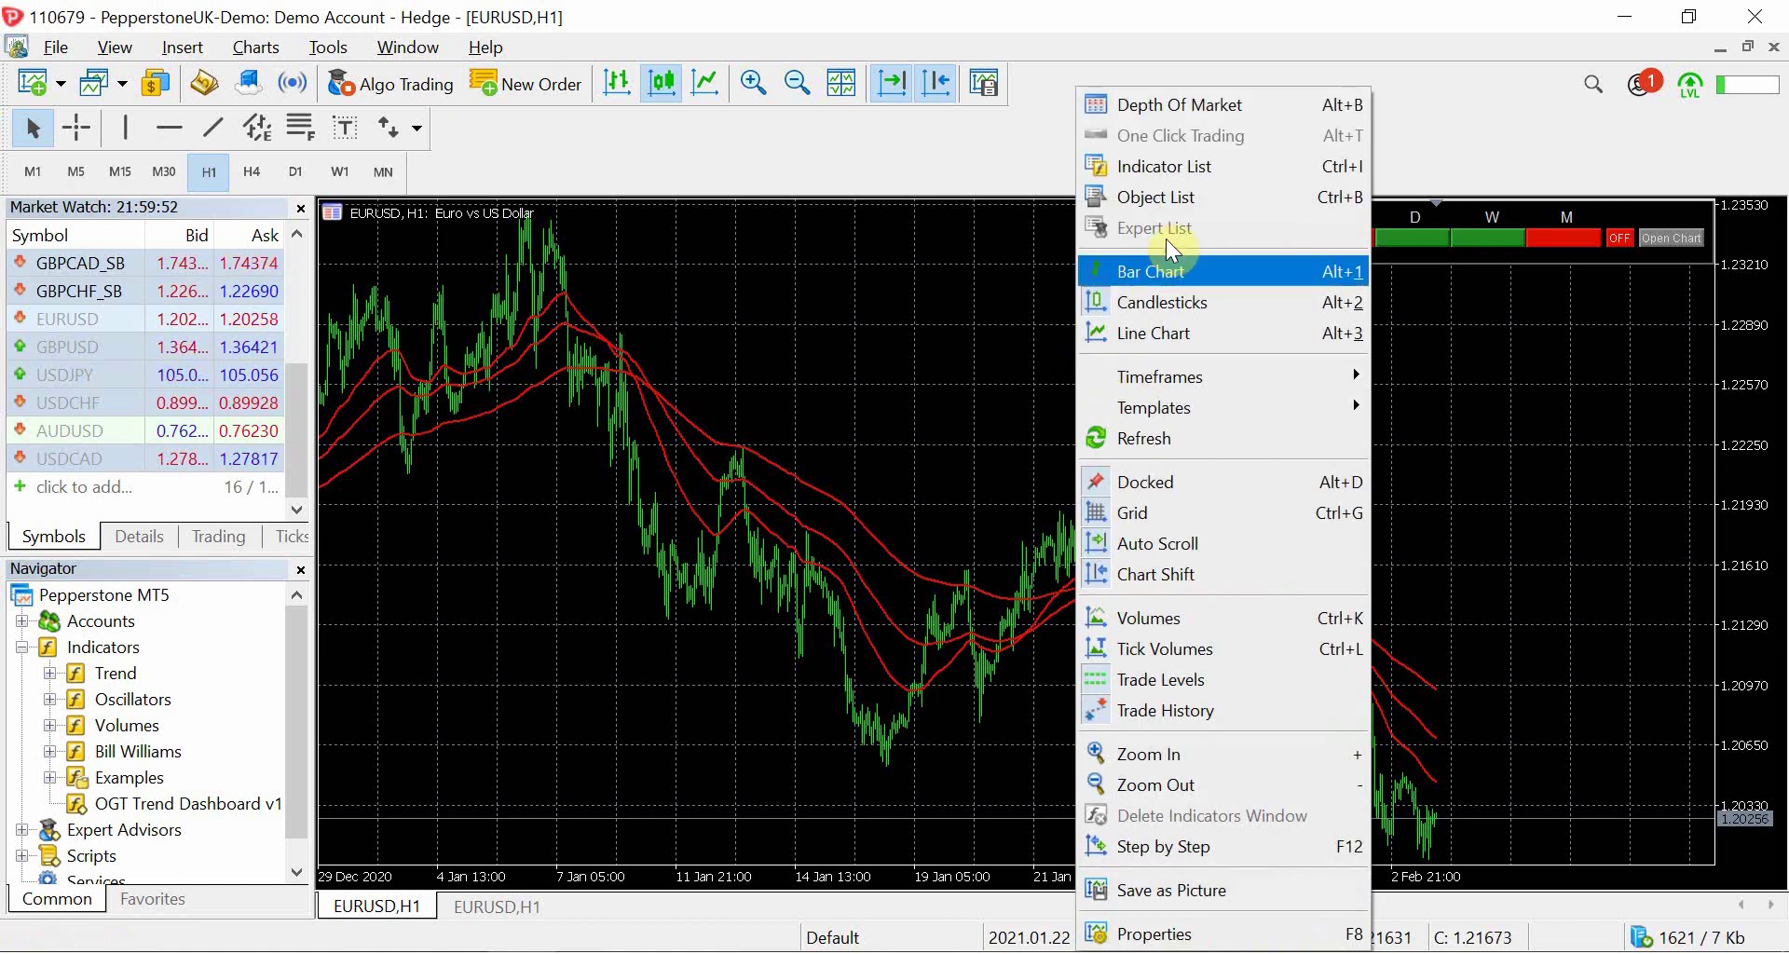
left_click(1166, 179)
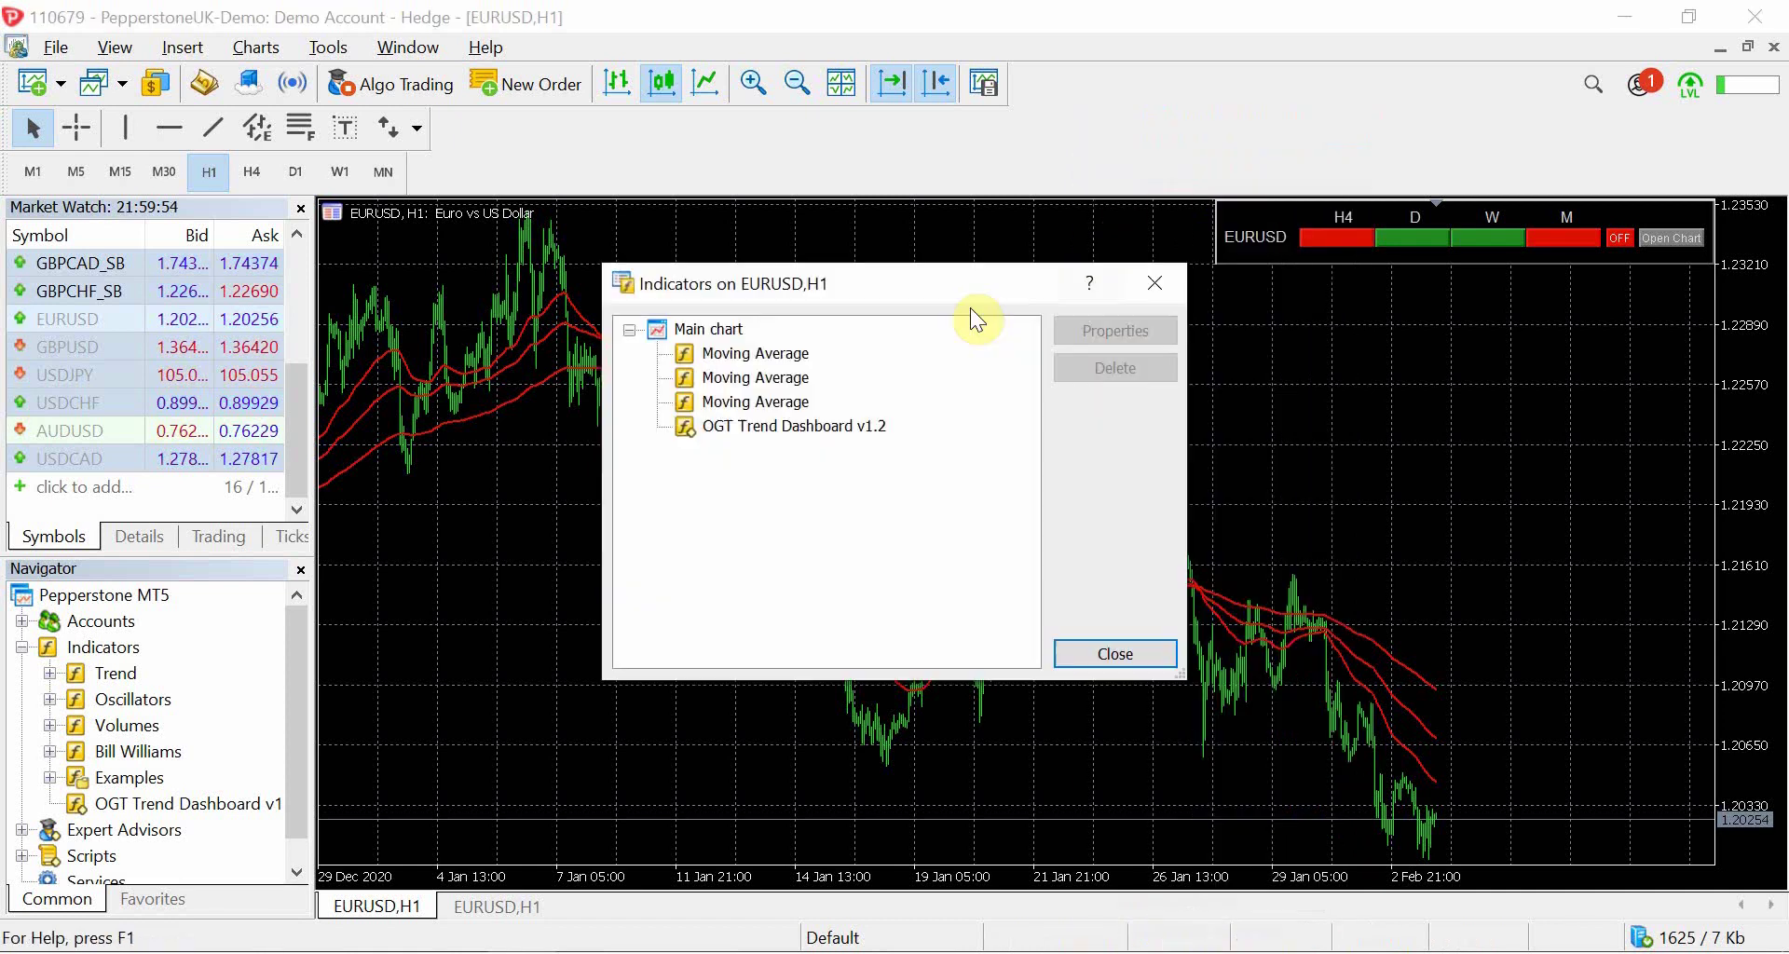
left_click(858, 427)
left_click(1146, 332)
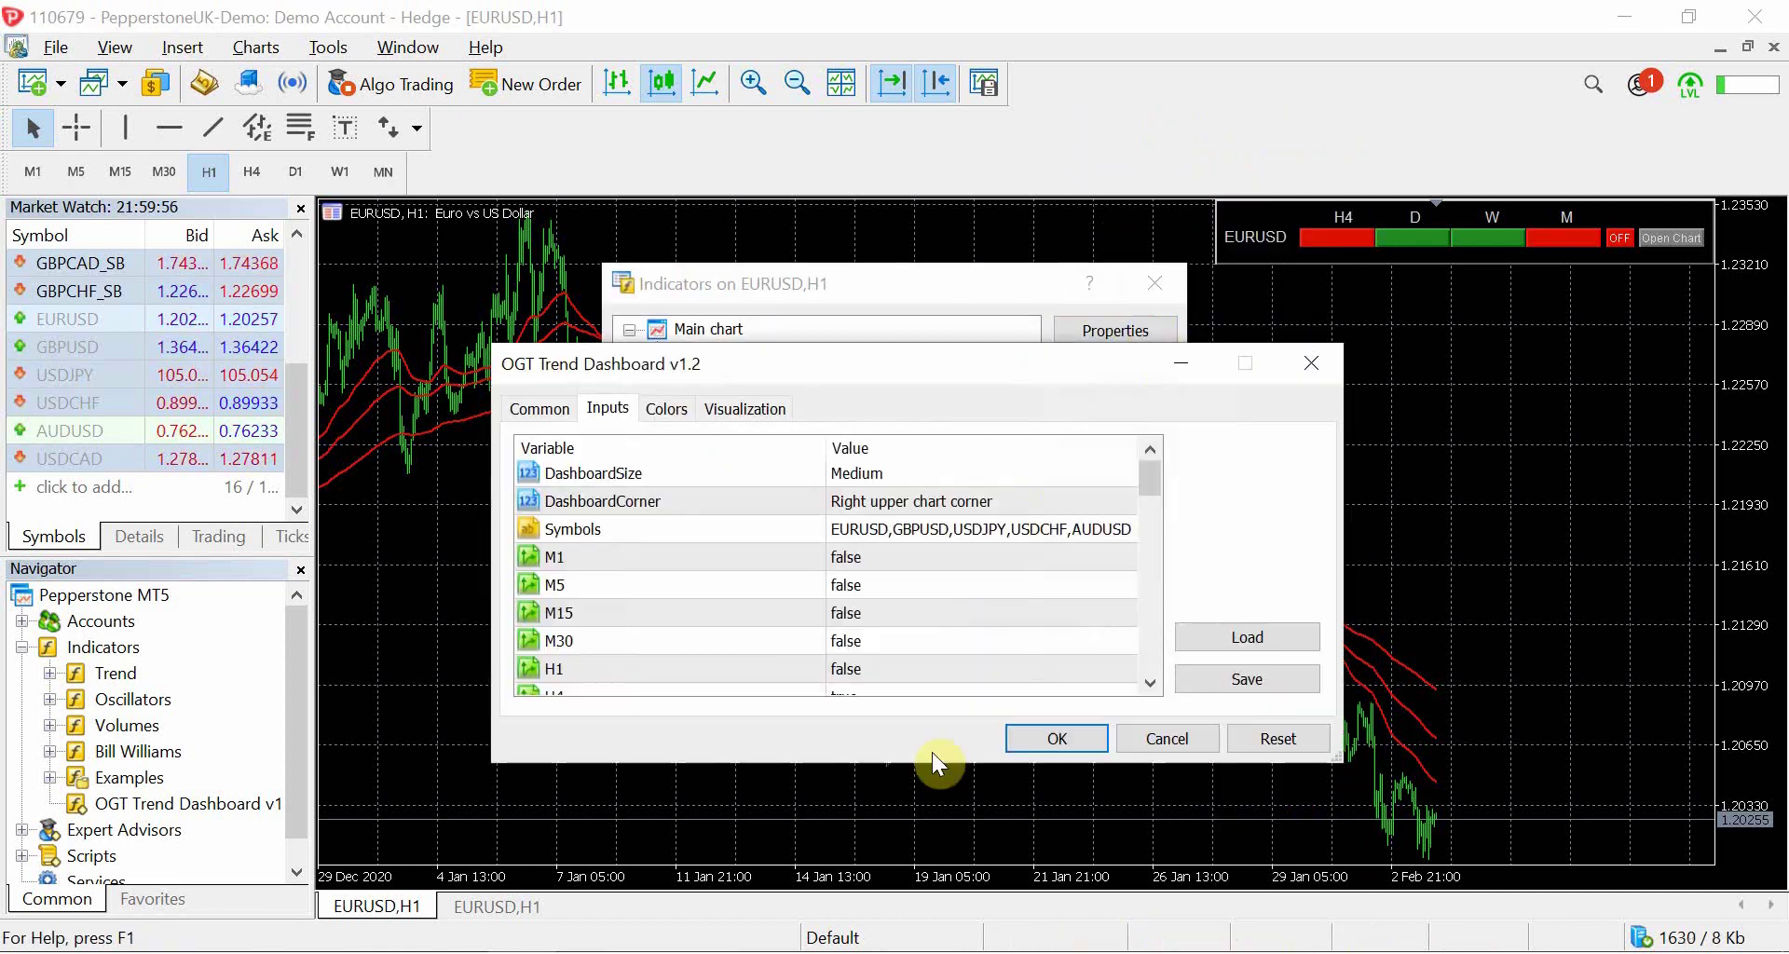
- Set AllTFTrending to true, apply with OK and close the Indicators dialog
scroll(906, 637, "down", 6)
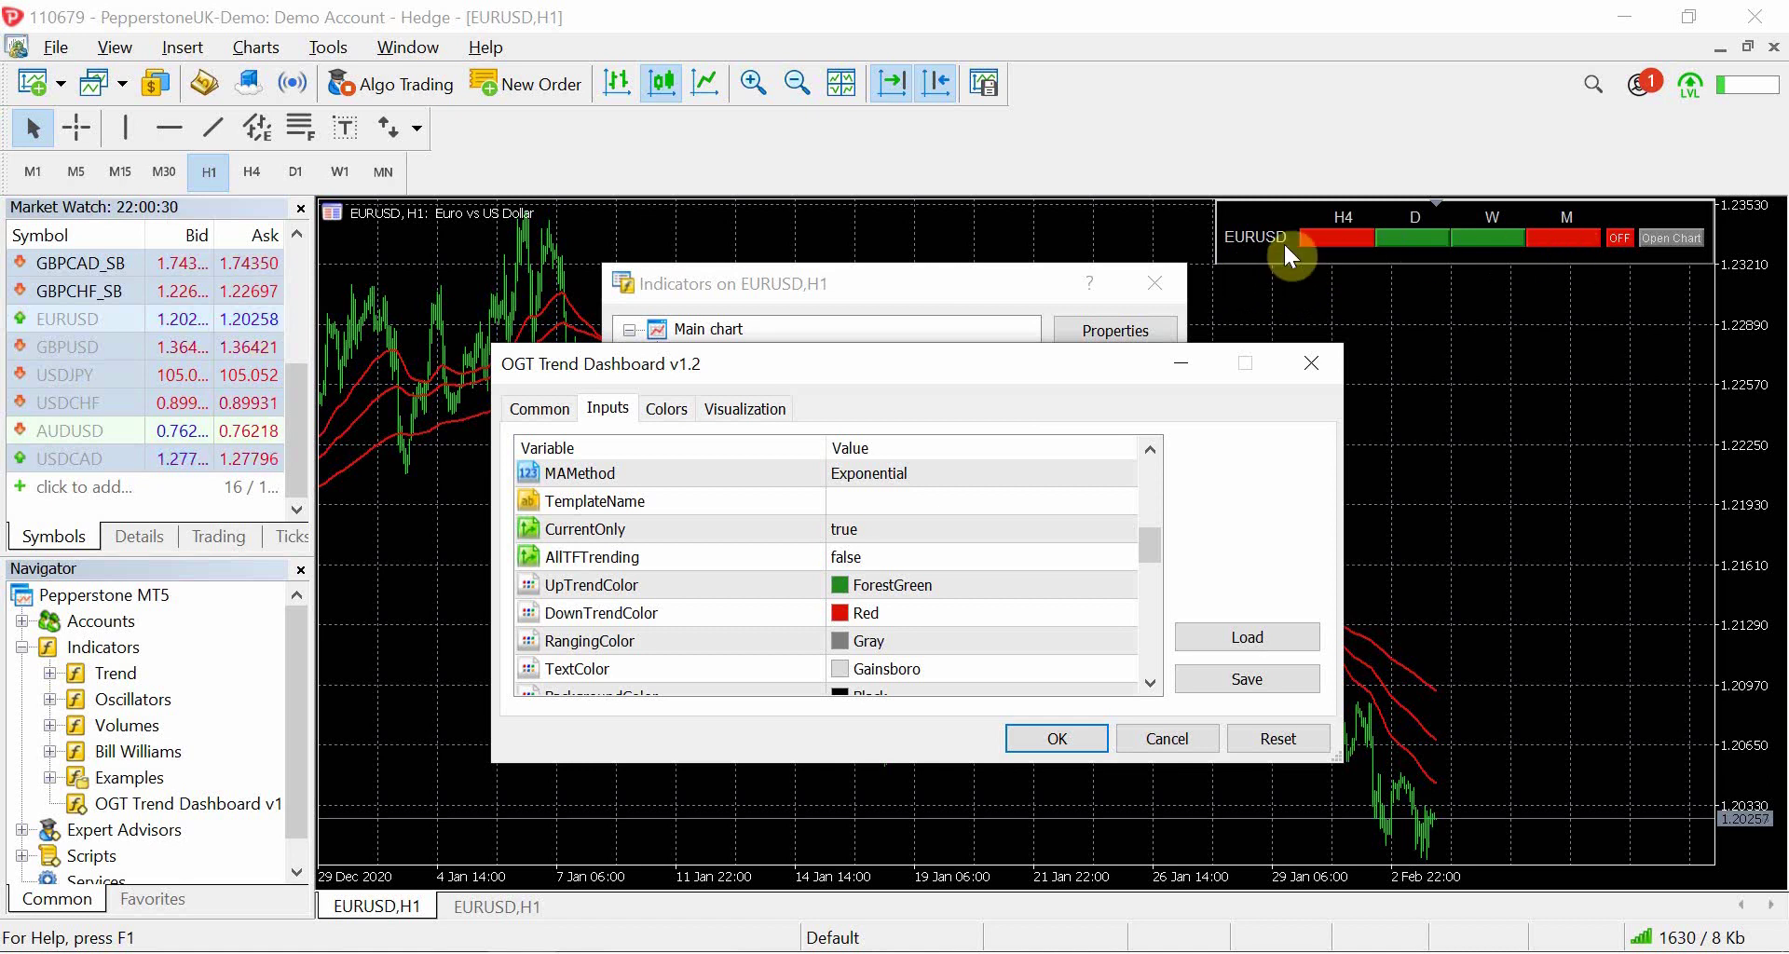
left_click(907, 557)
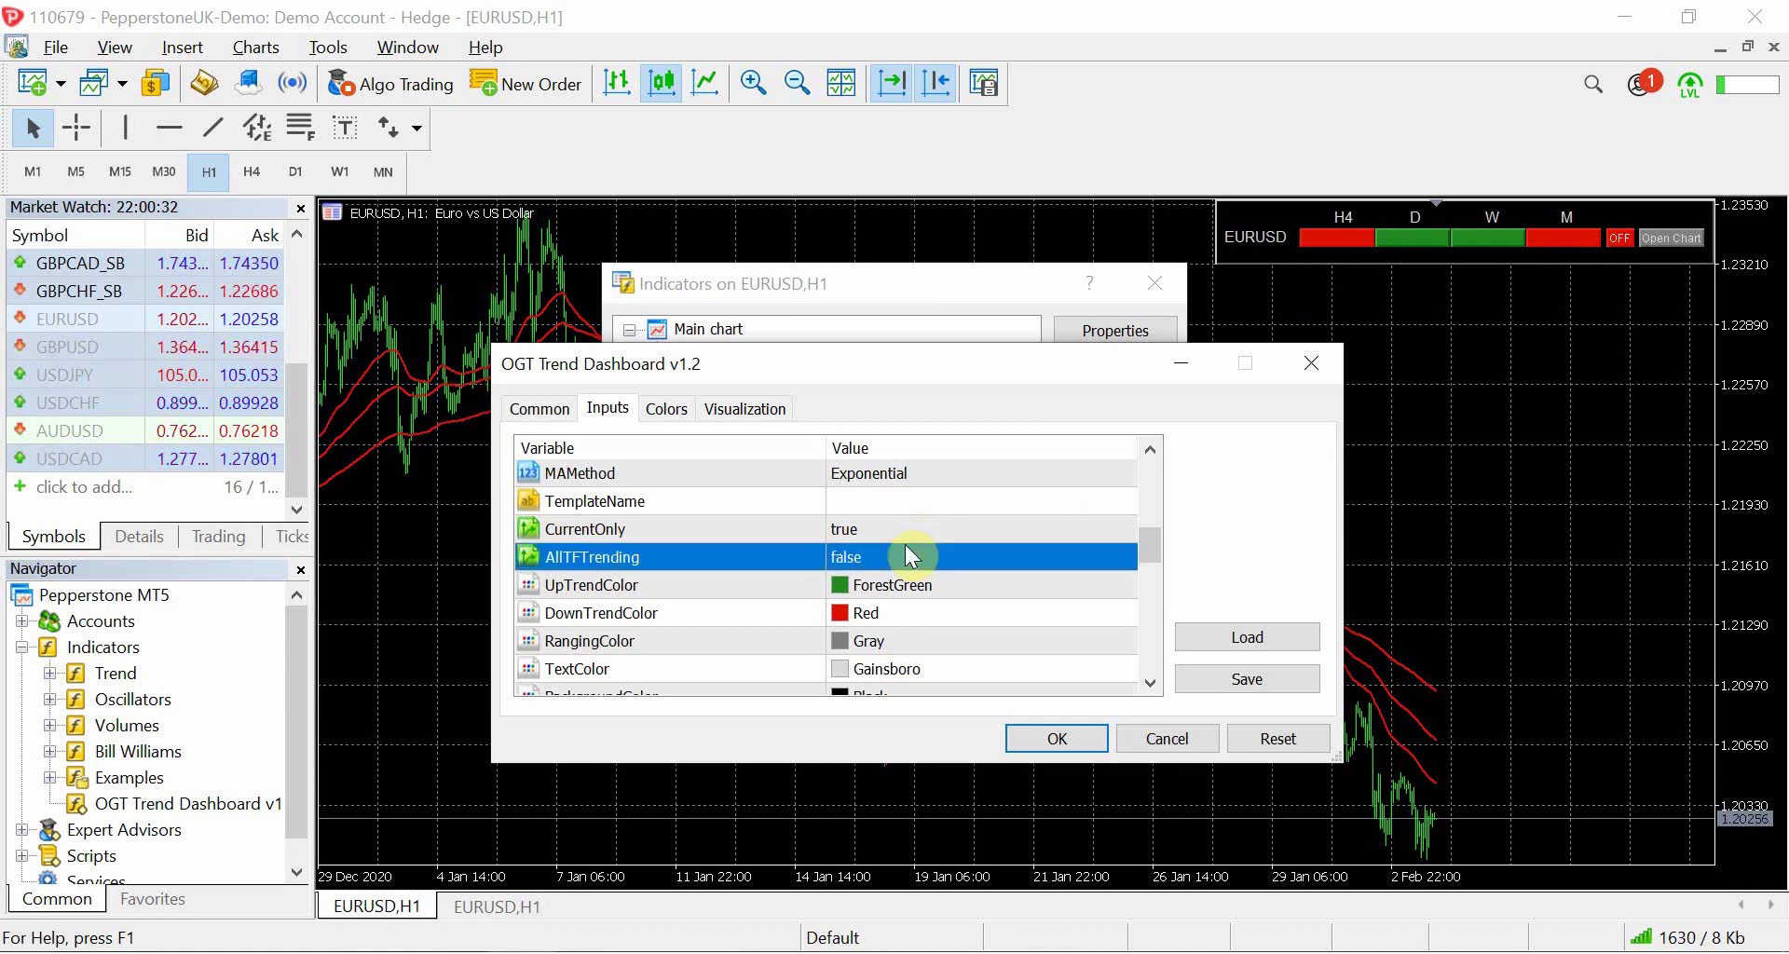
left_click(1054, 737)
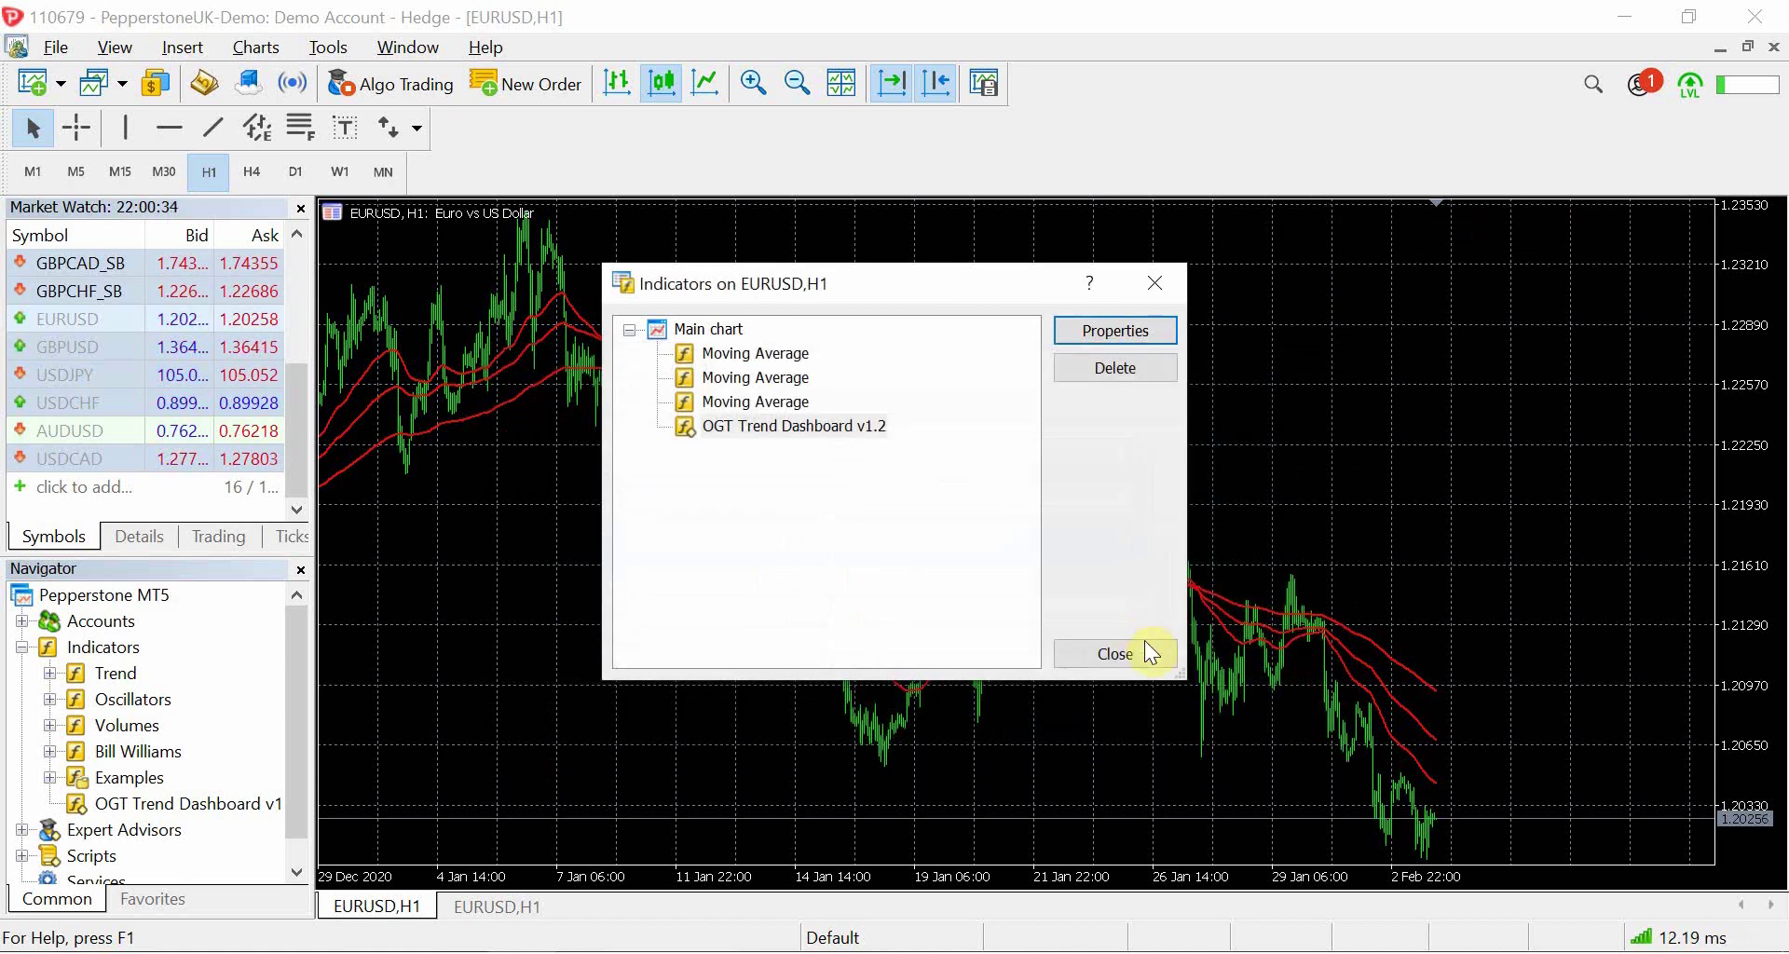
left_click(1147, 656)
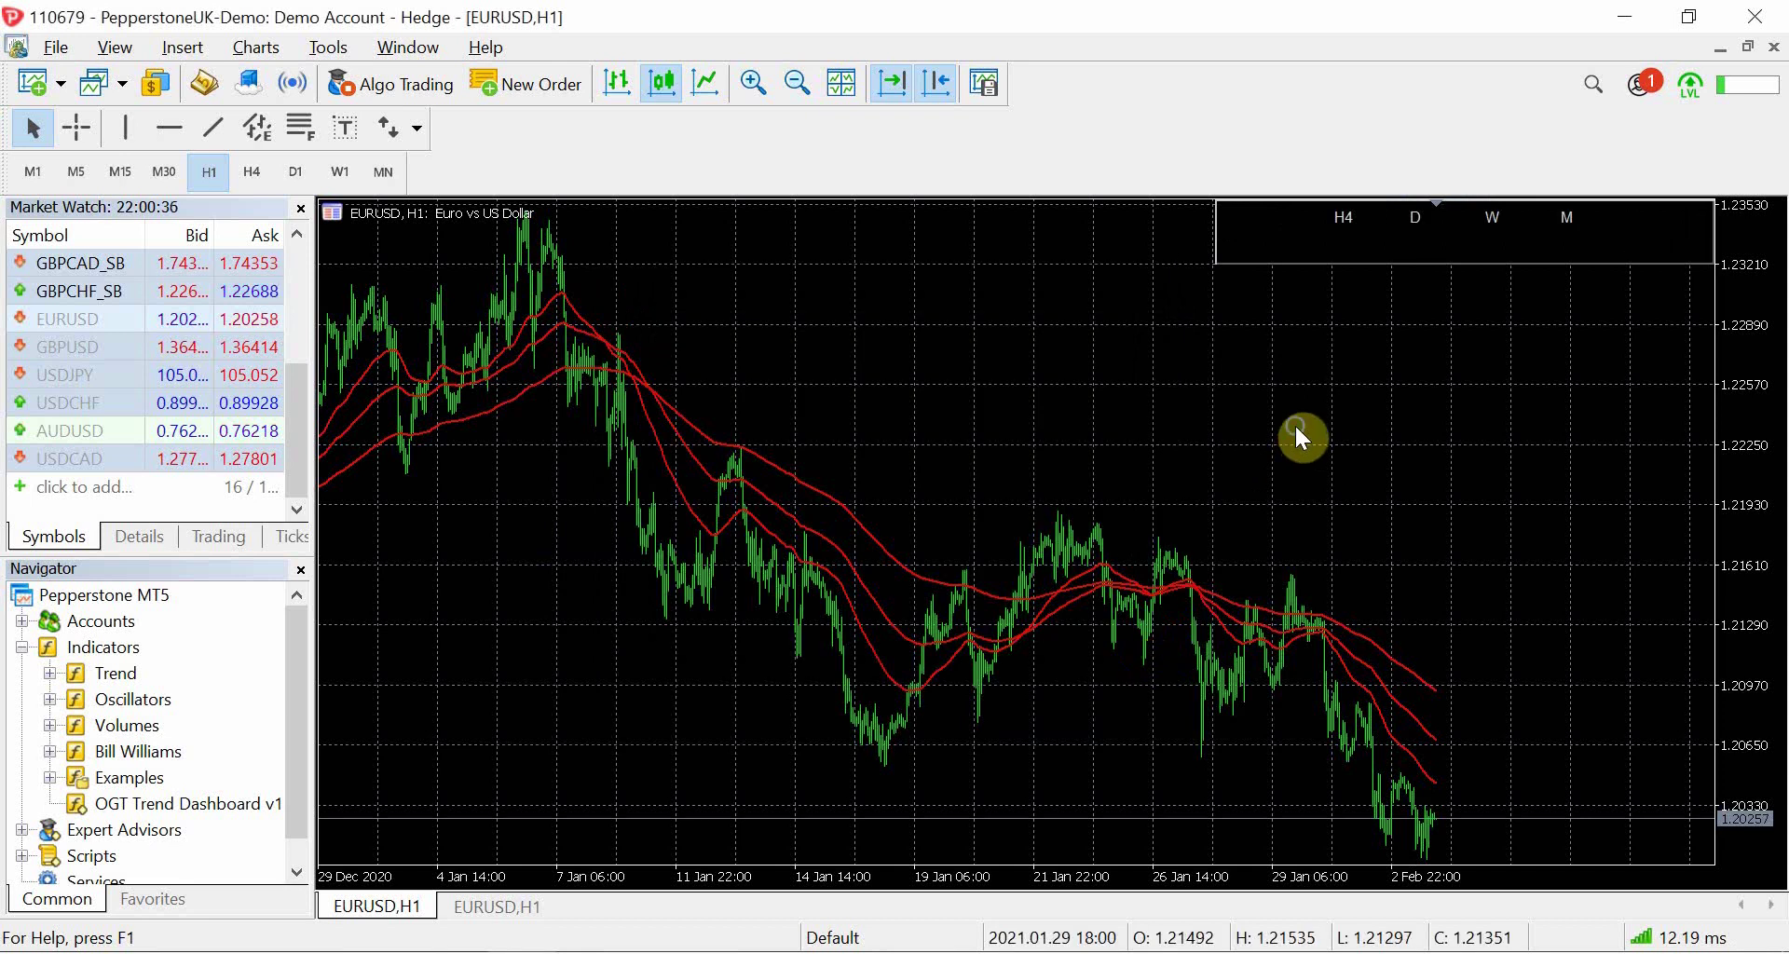
- Reopen the OGT Trend Dashboard v1.2 input settings from the Indicator List
right_click(1295, 423)
left_click(1344, 161)
left_click(887, 428)
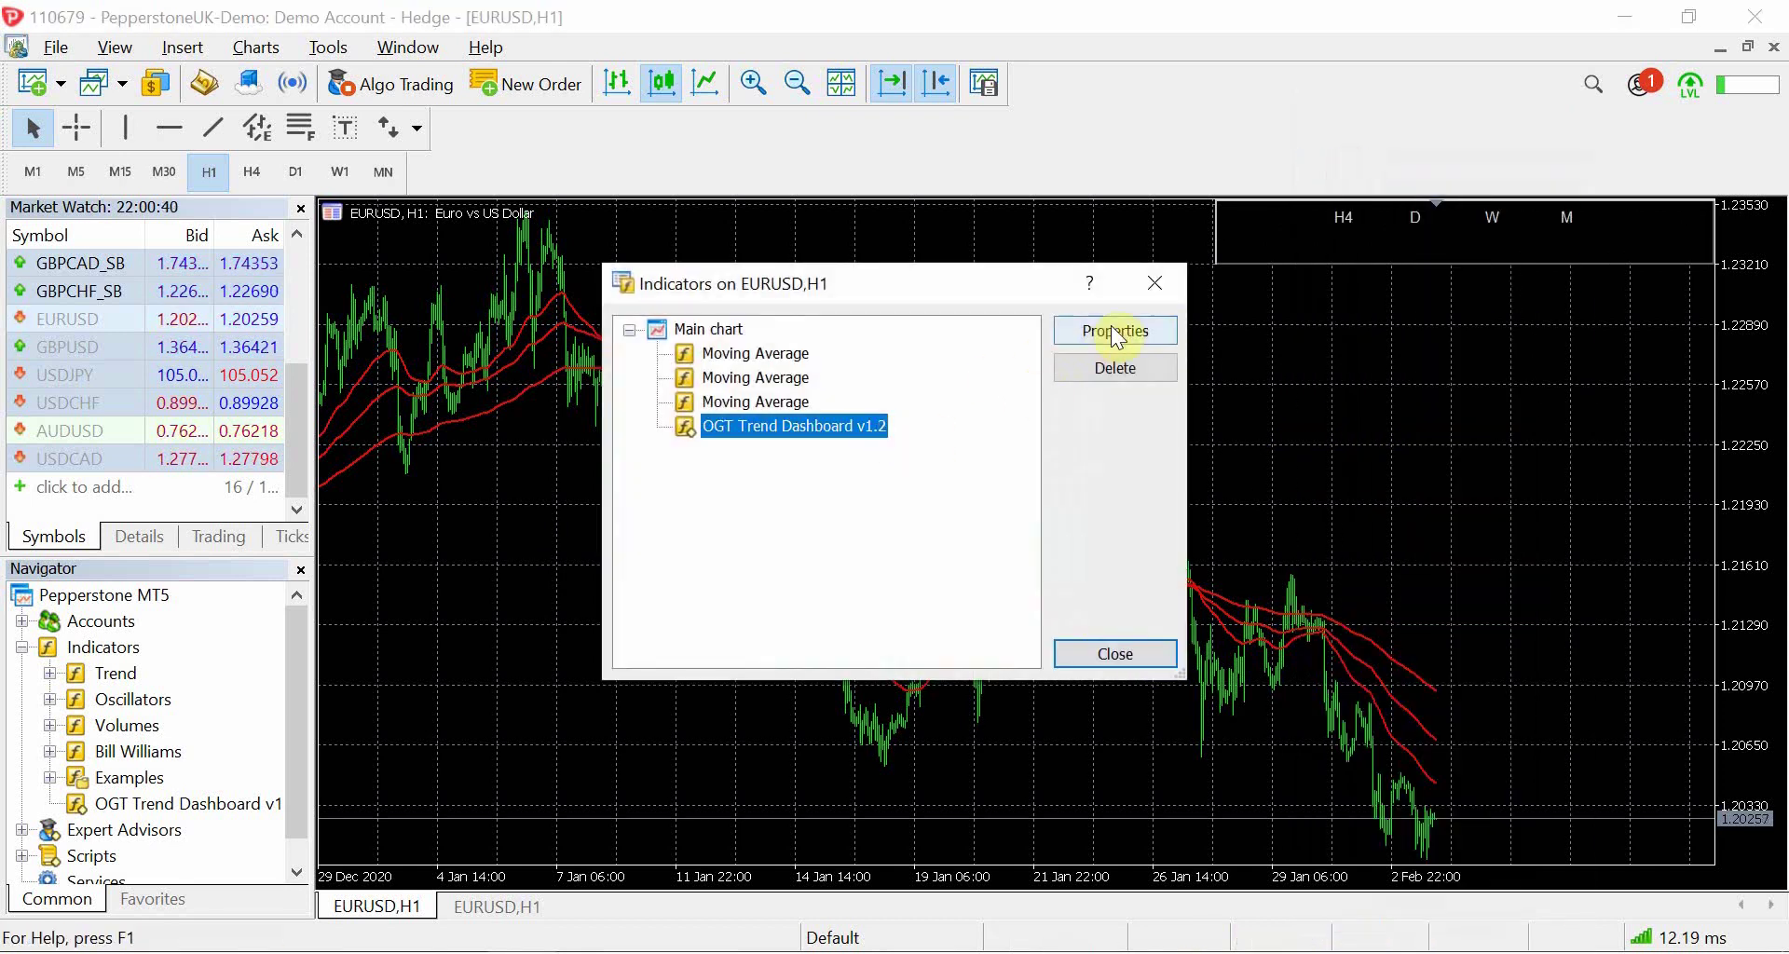
left_click(1114, 333)
- Switch the AllTFTrending input back to false
scroll(943, 653, "down", 3)
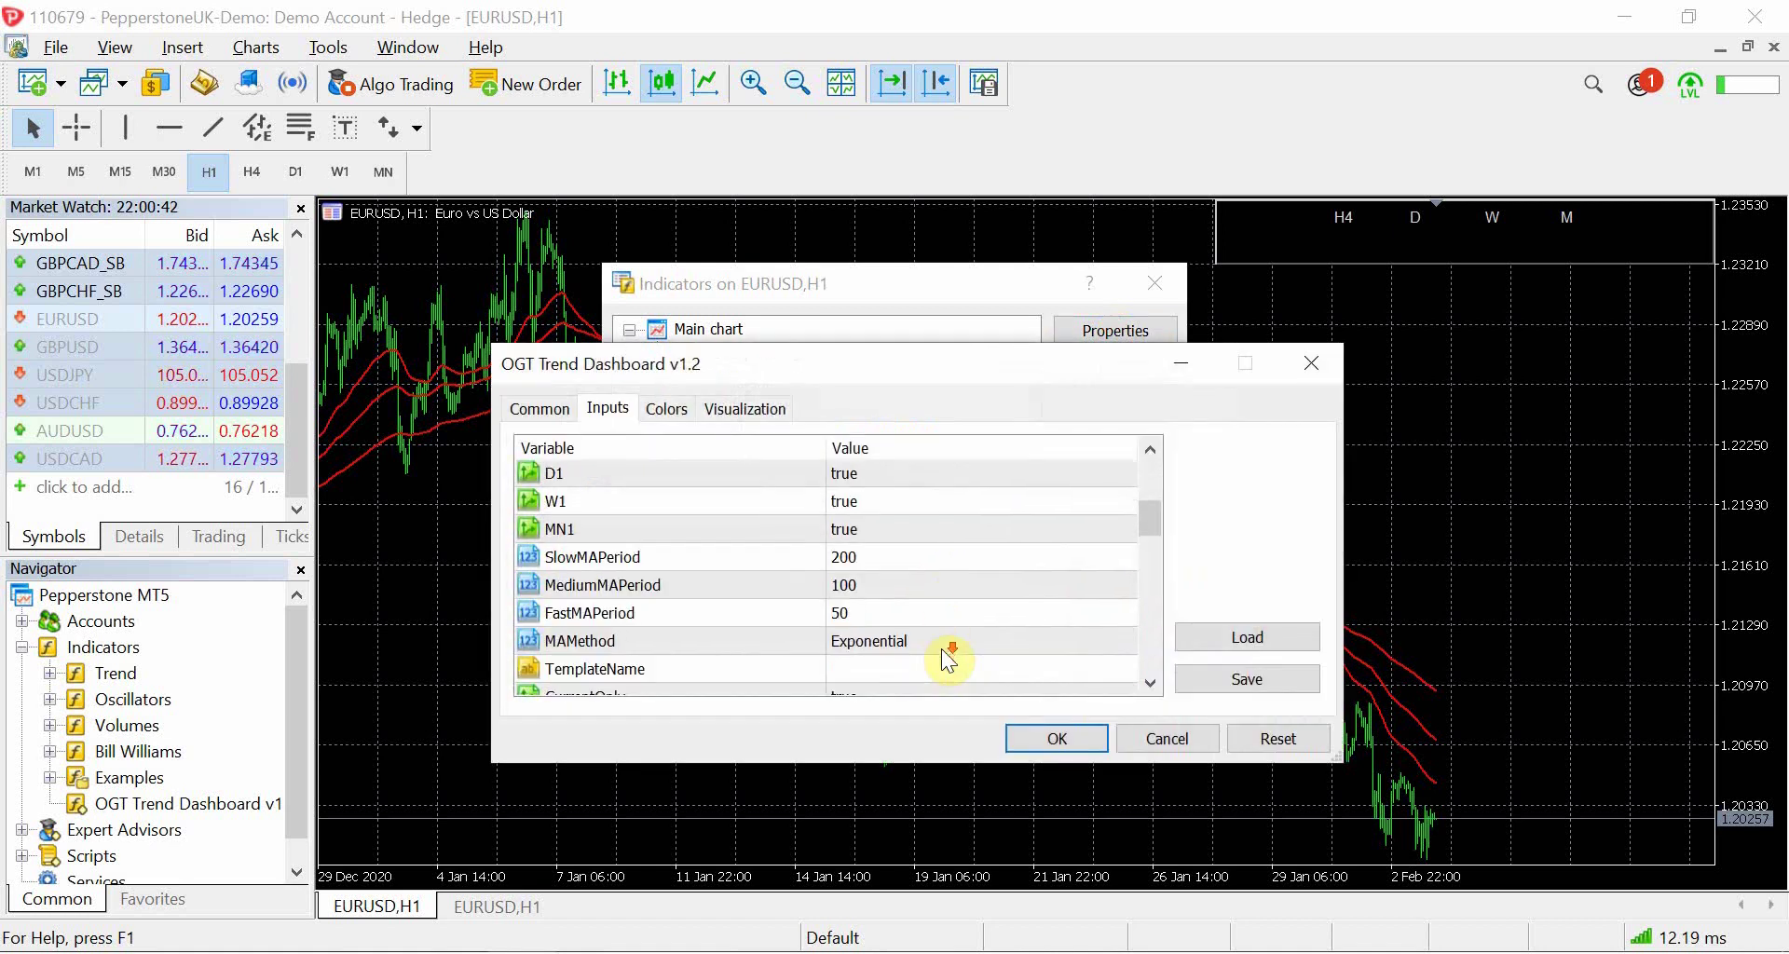
scroll(941, 649, "down", 1)
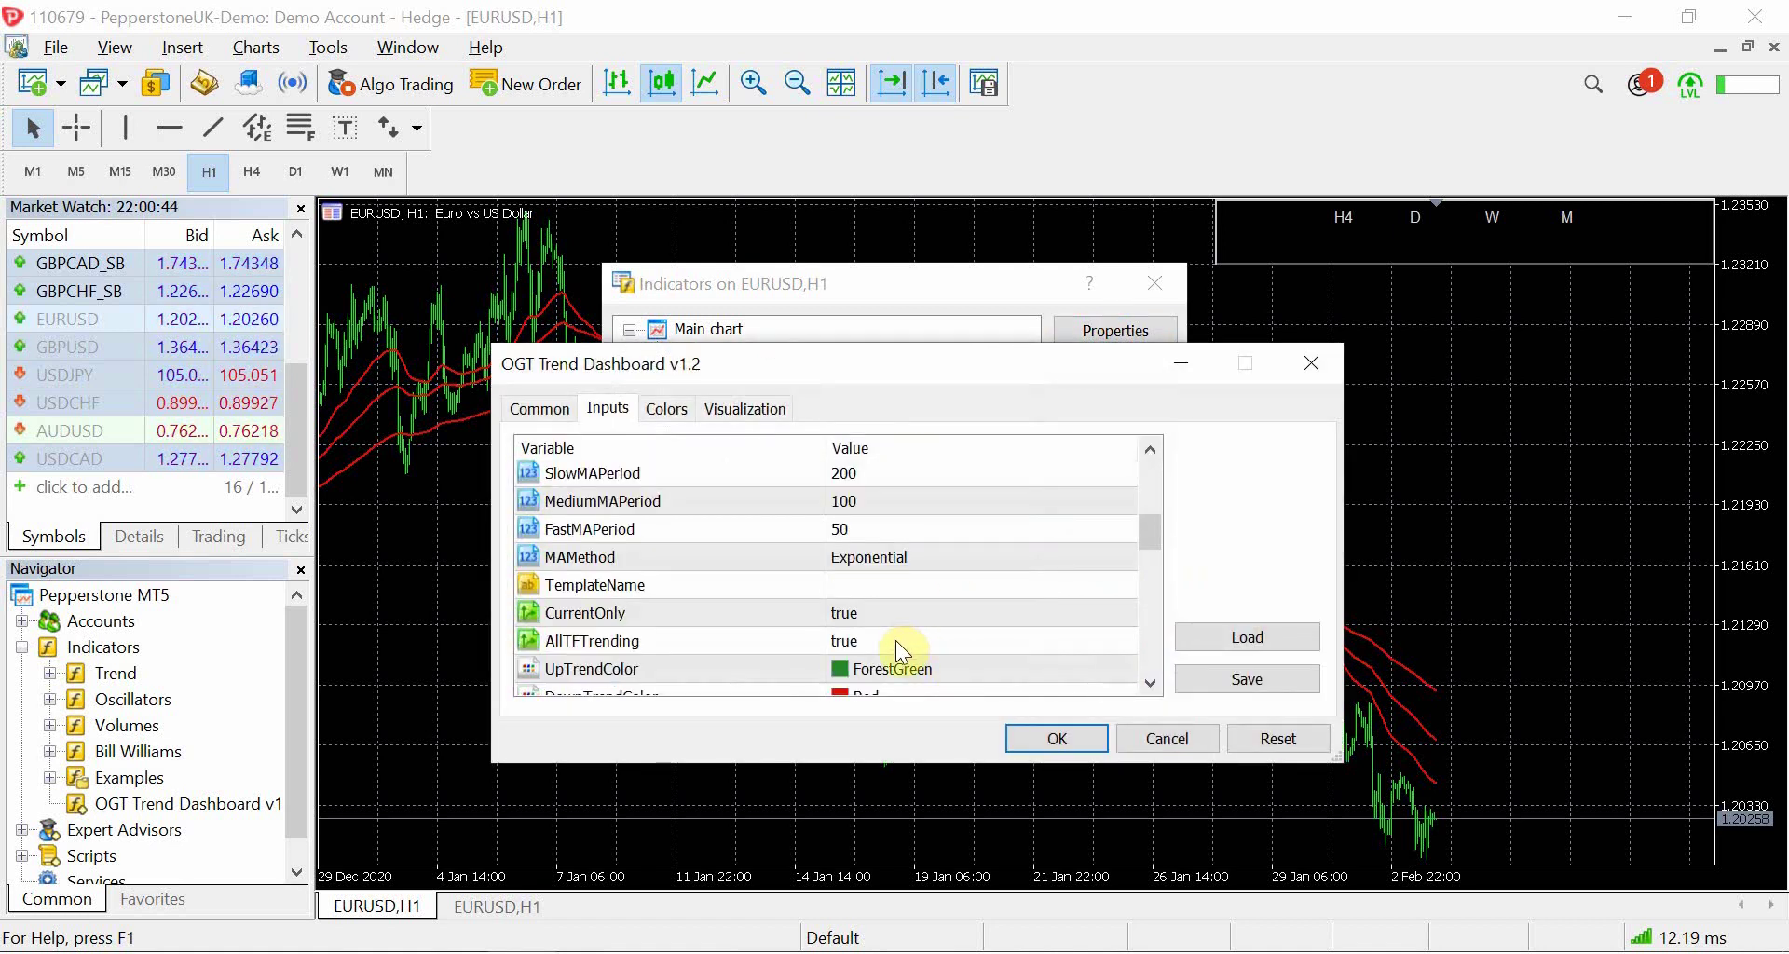
left_click(896, 641)
scroll(899, 646, "down", 2)
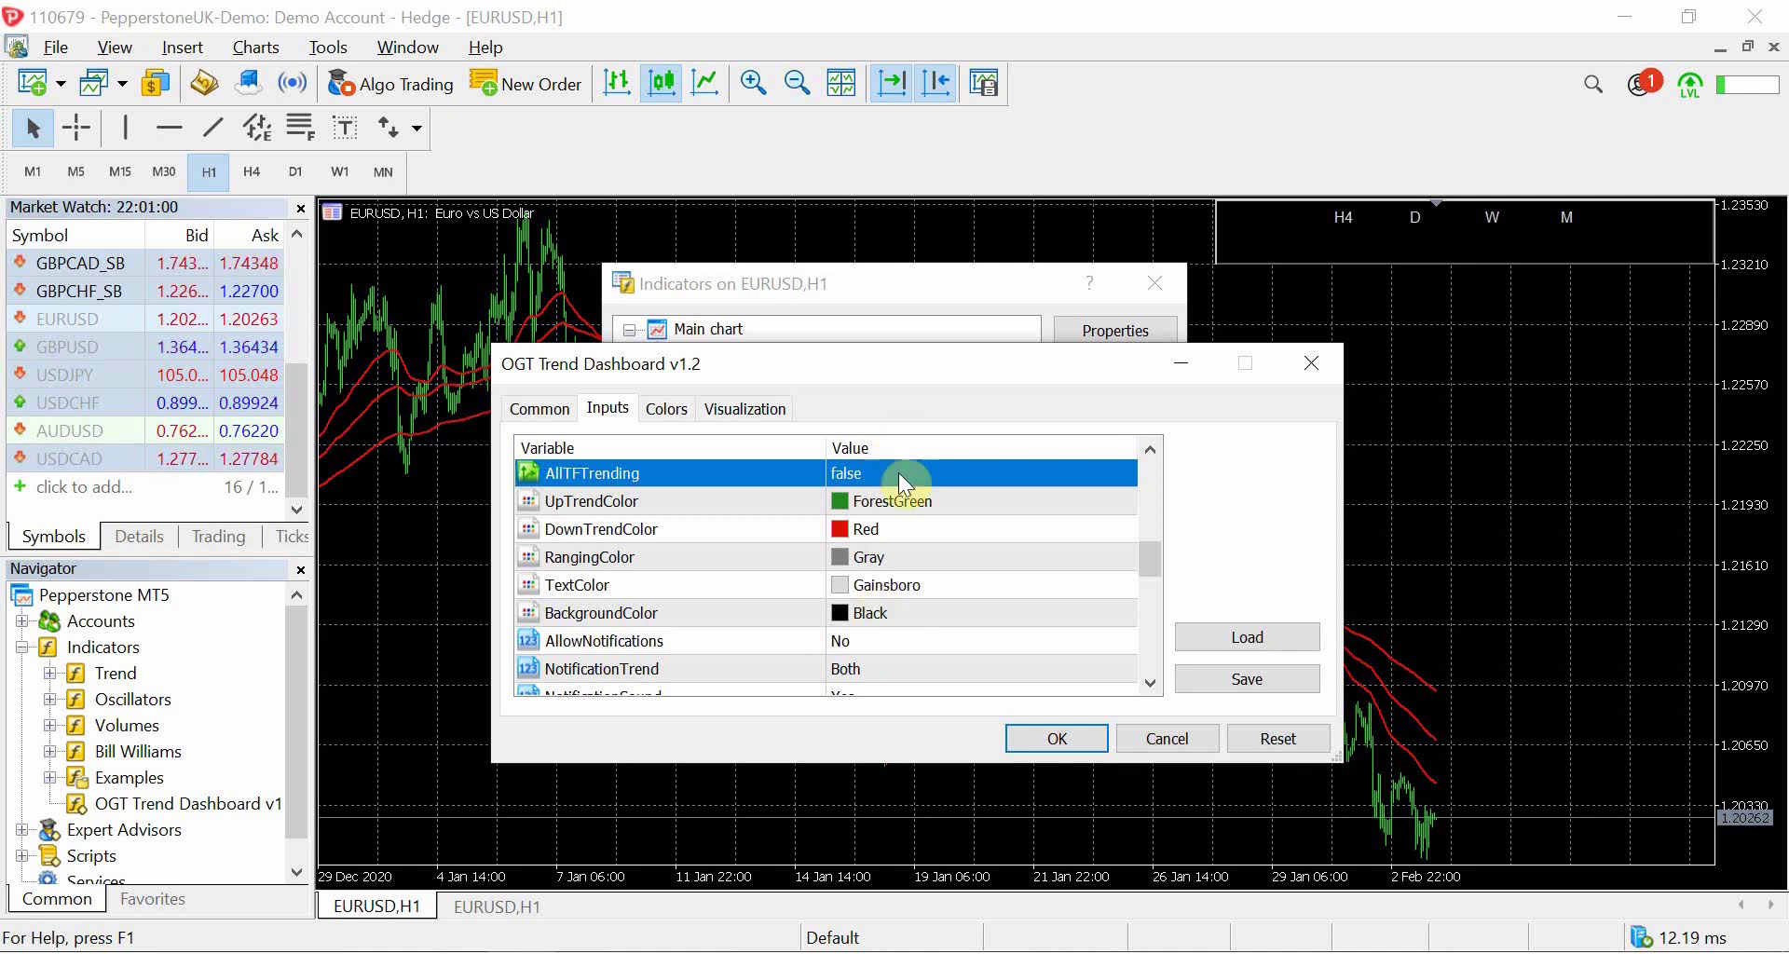
- Keep NotificationTrend at Both, review the remaining inputs and apply the settings with OK
scroll(915, 580, "down", 2)
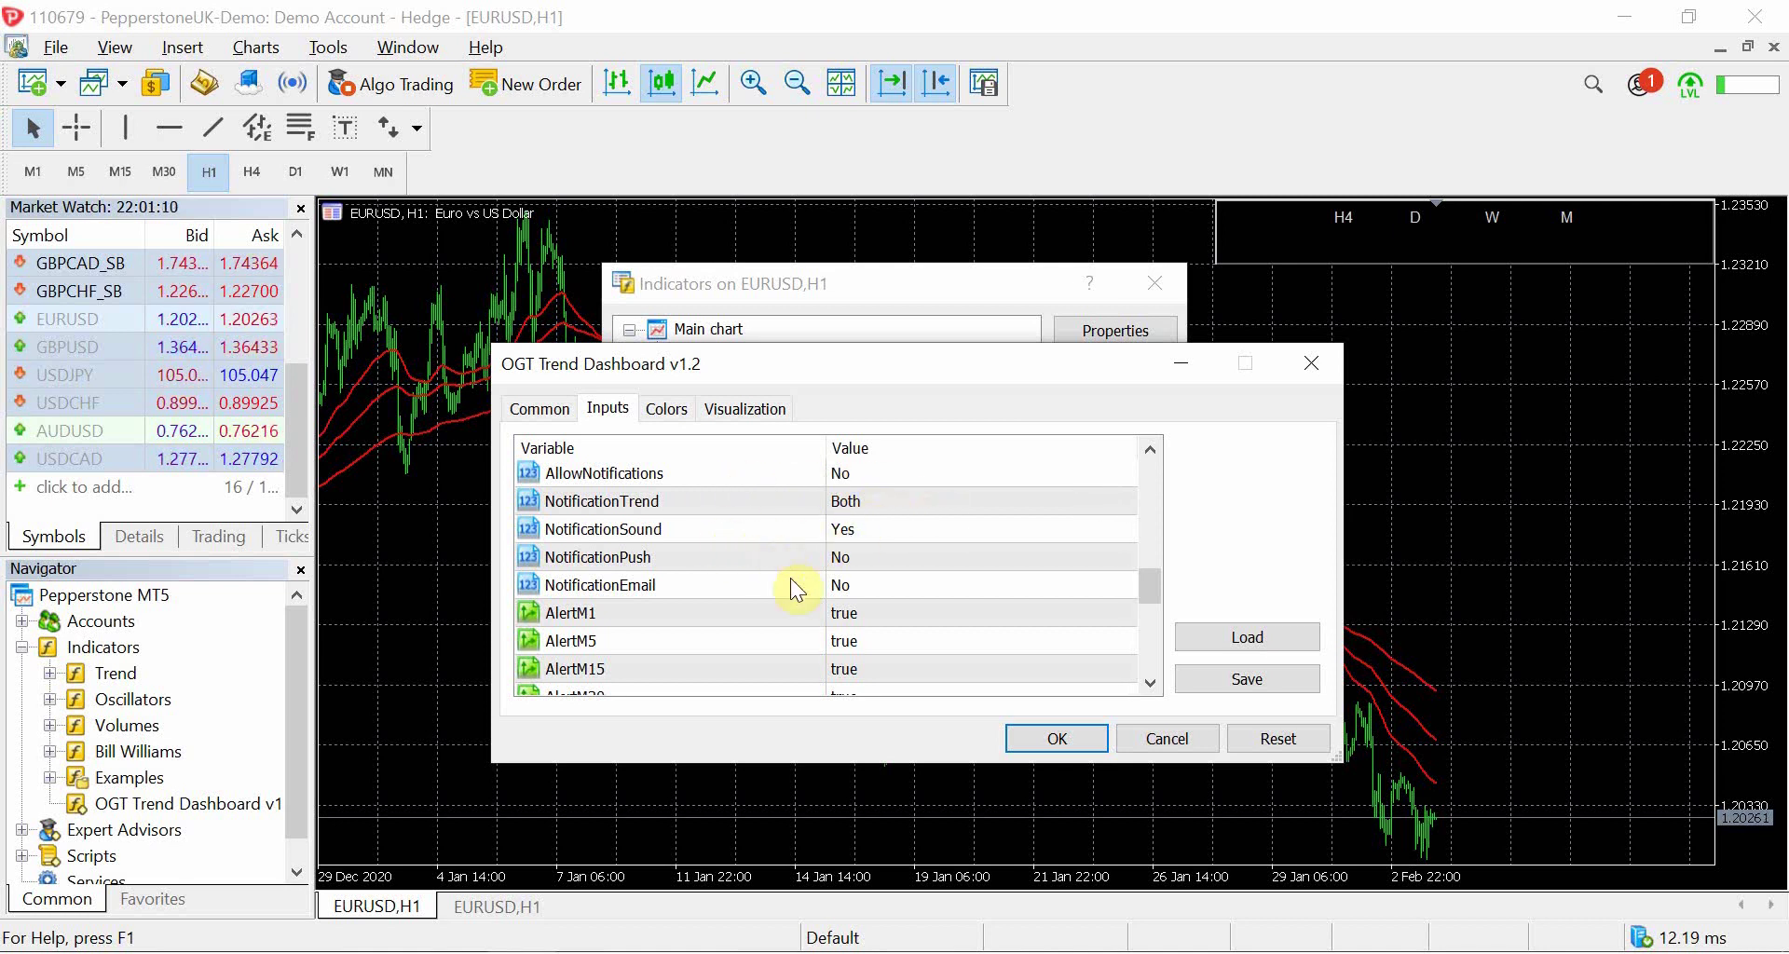
double_click(887, 507)
left_click(887, 507)
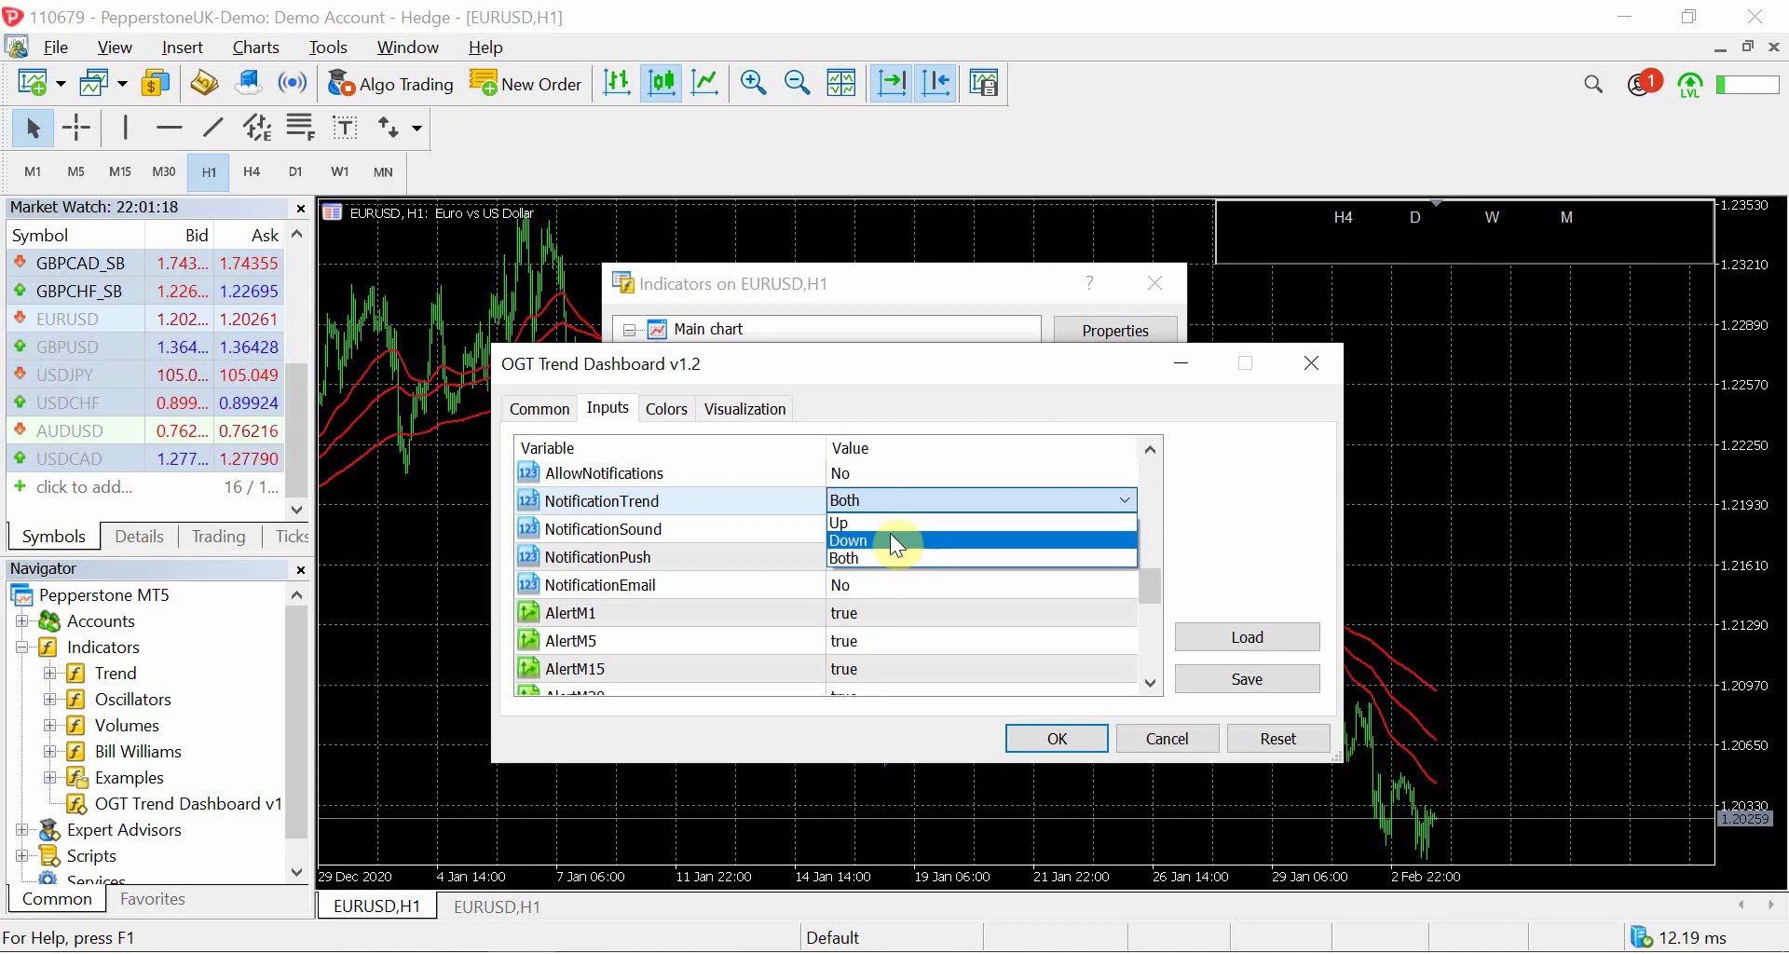
left_click(887, 507)
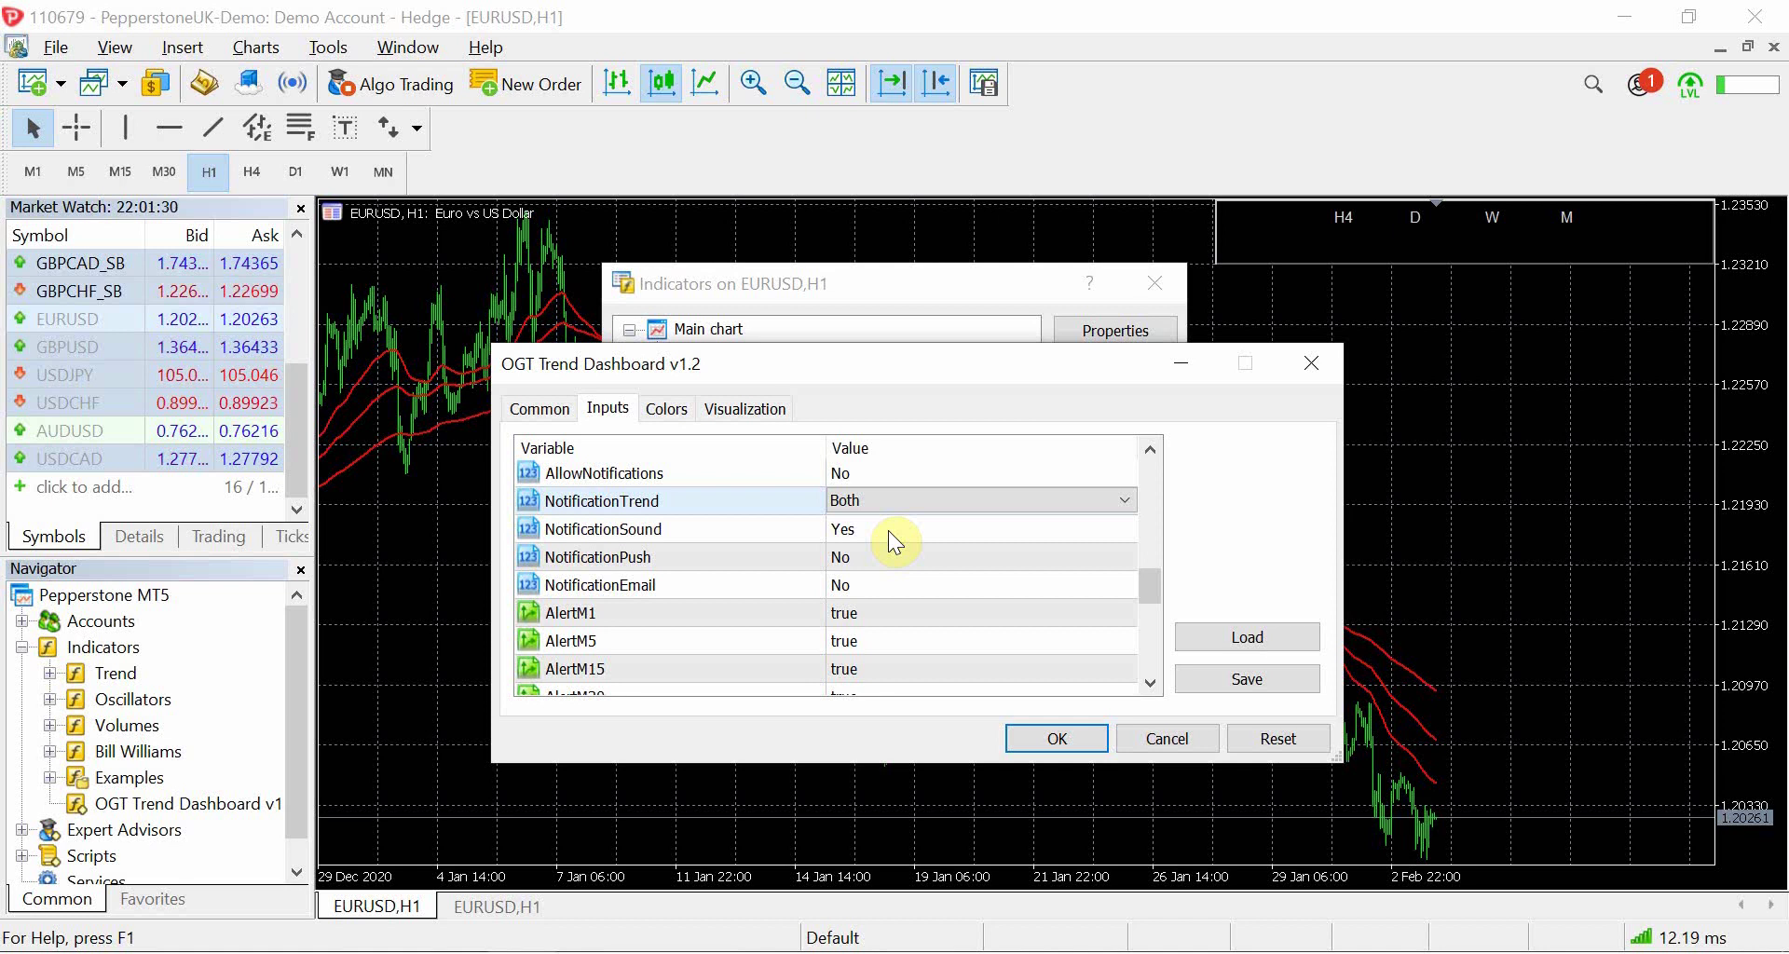
scroll(923, 596, "down", 1)
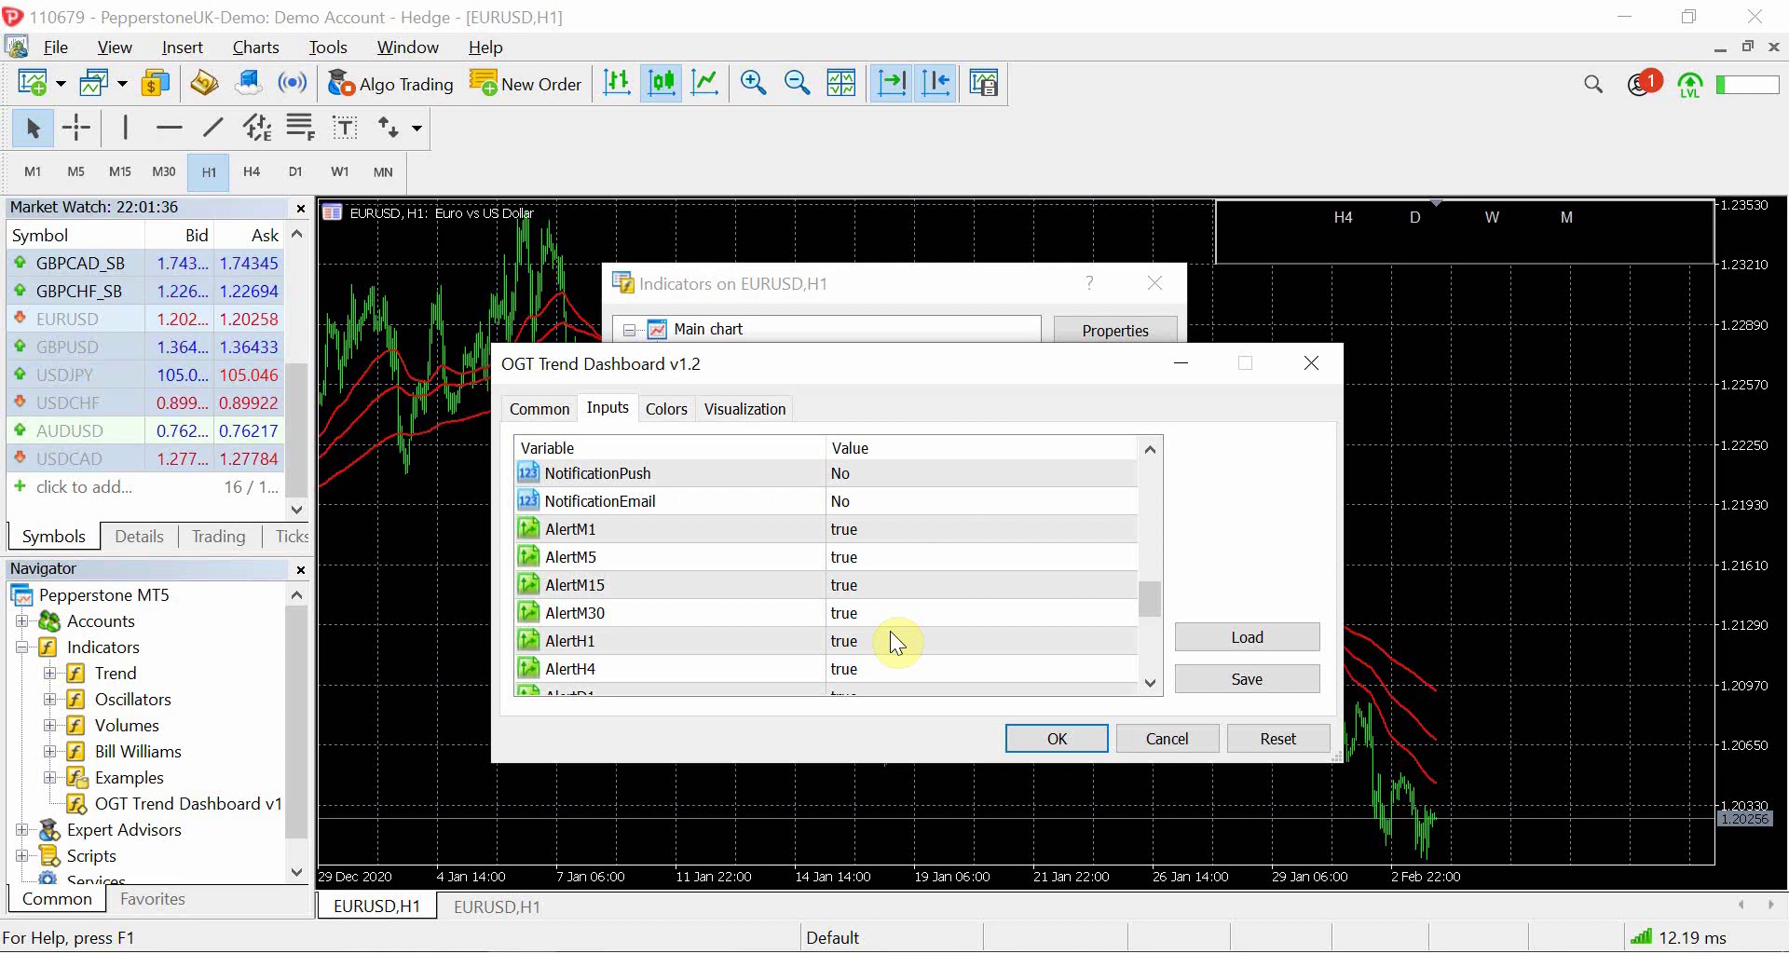
scroll(898, 643, "down", 2)
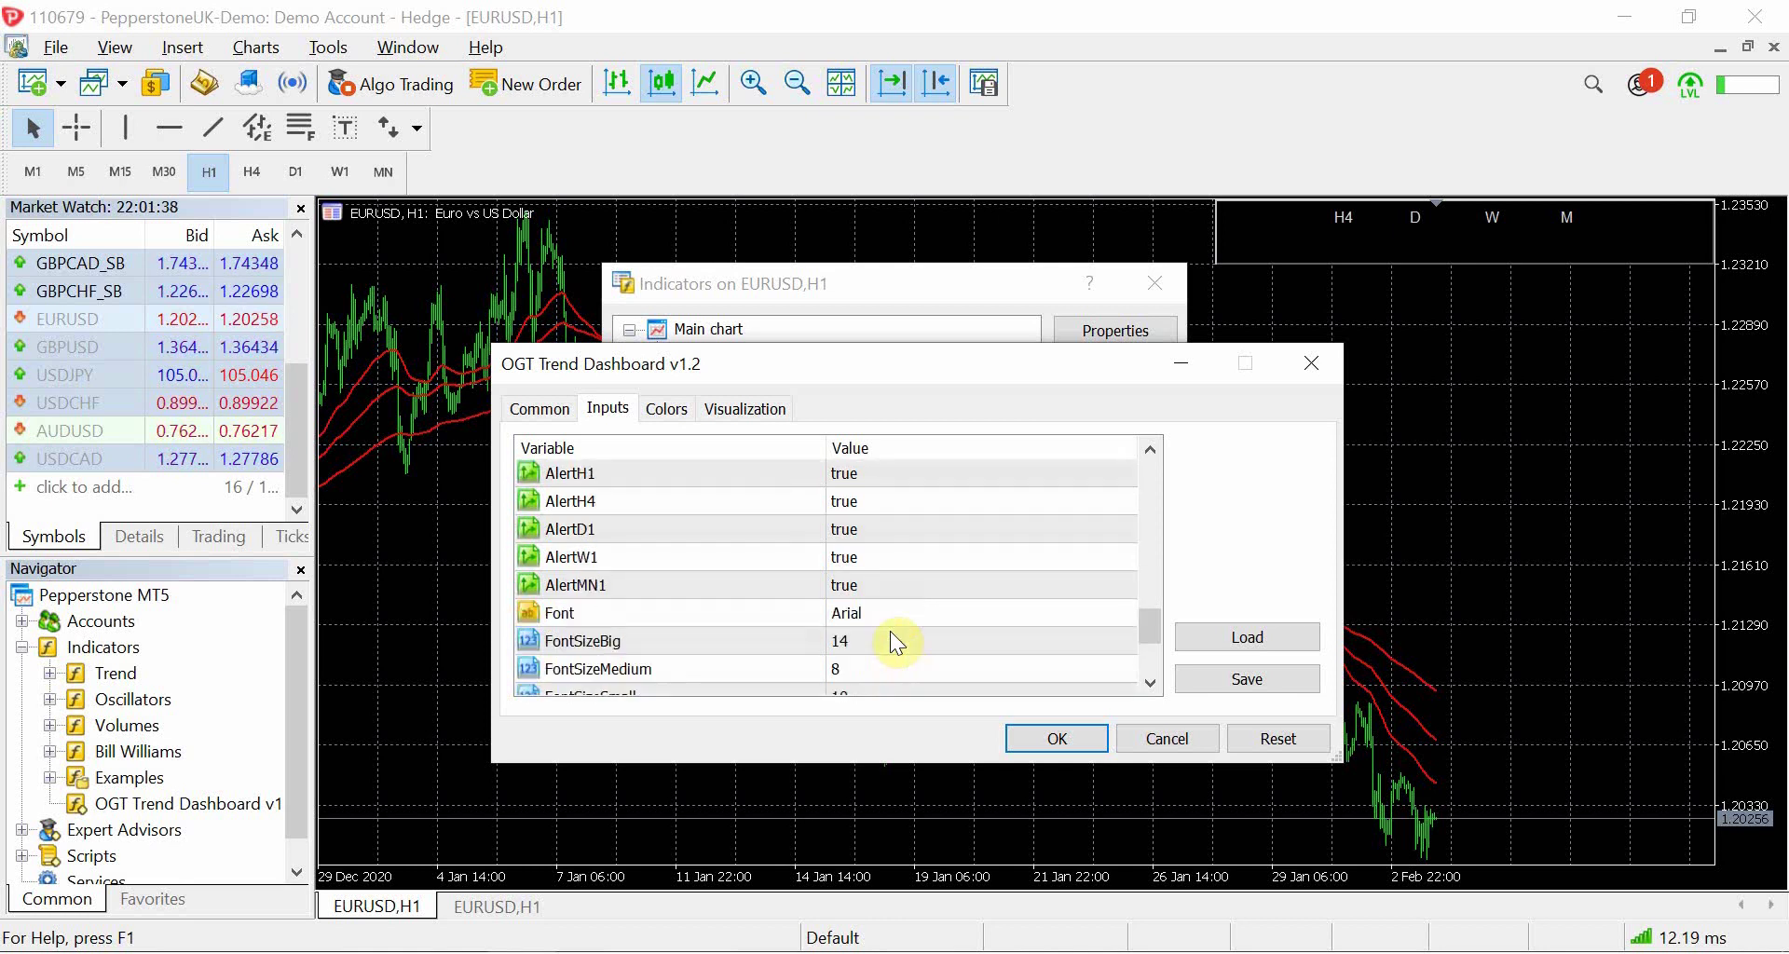
scroll(865, 617, "down", 2)
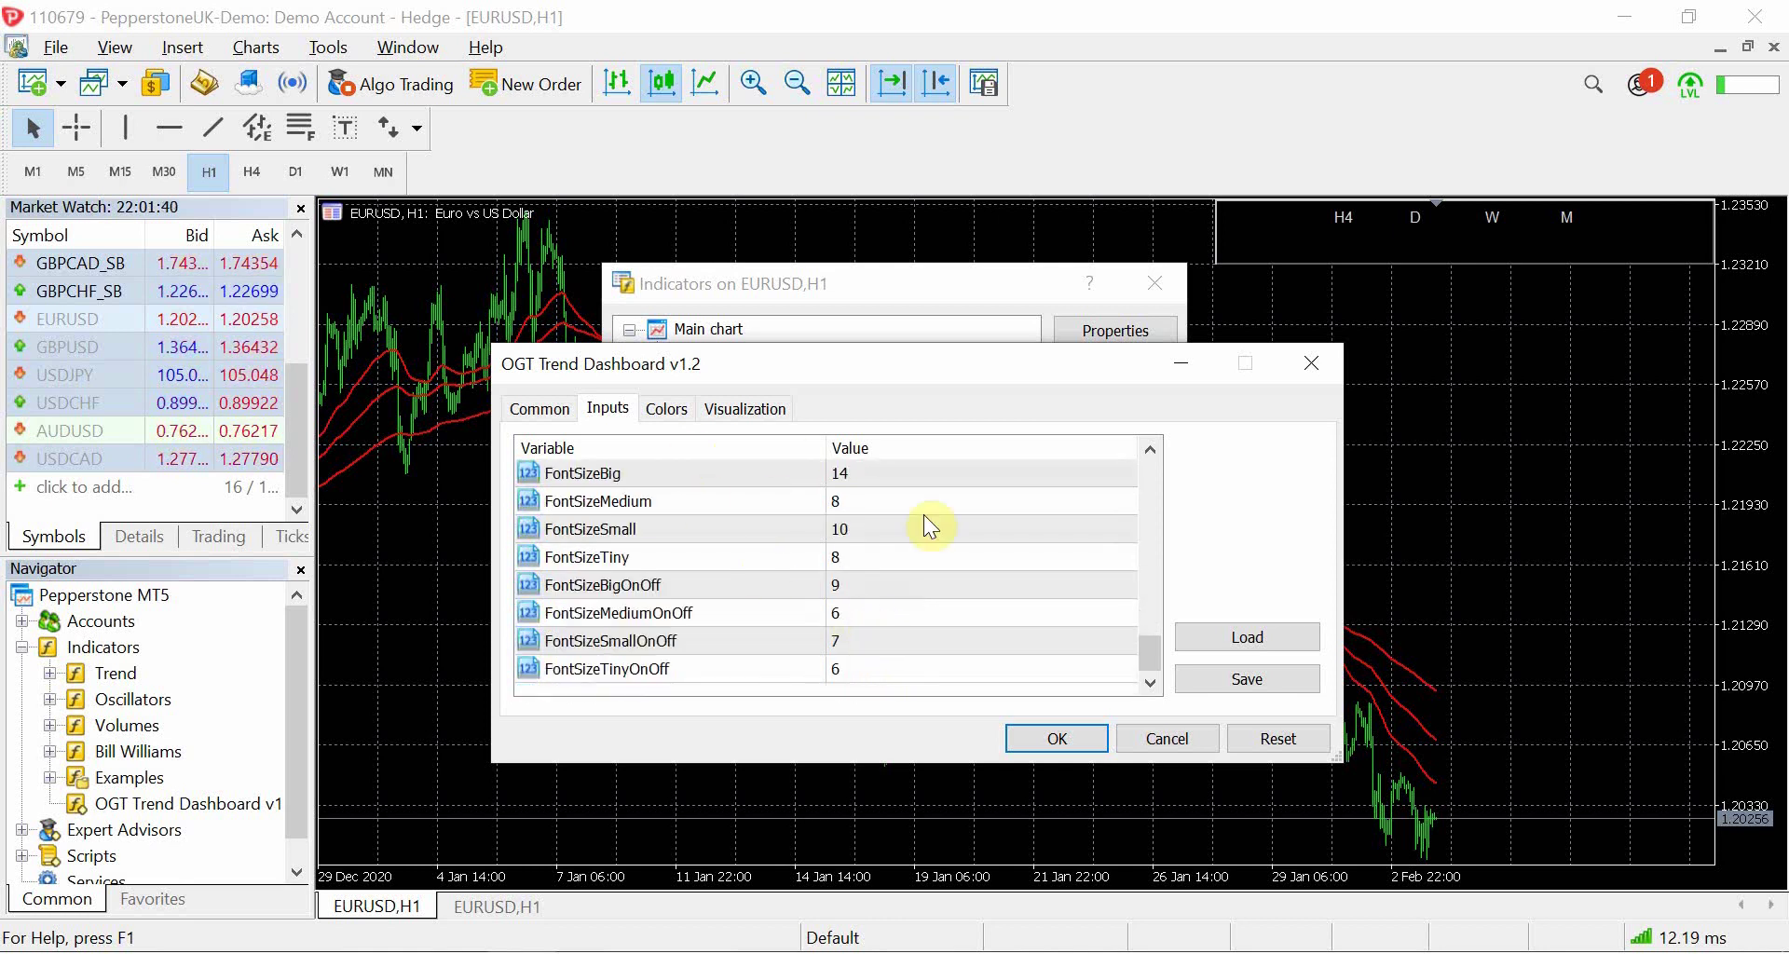
left_click(1038, 735)
- Close the Indicators on EURUSD,H1 dialog
left_click(1109, 651)
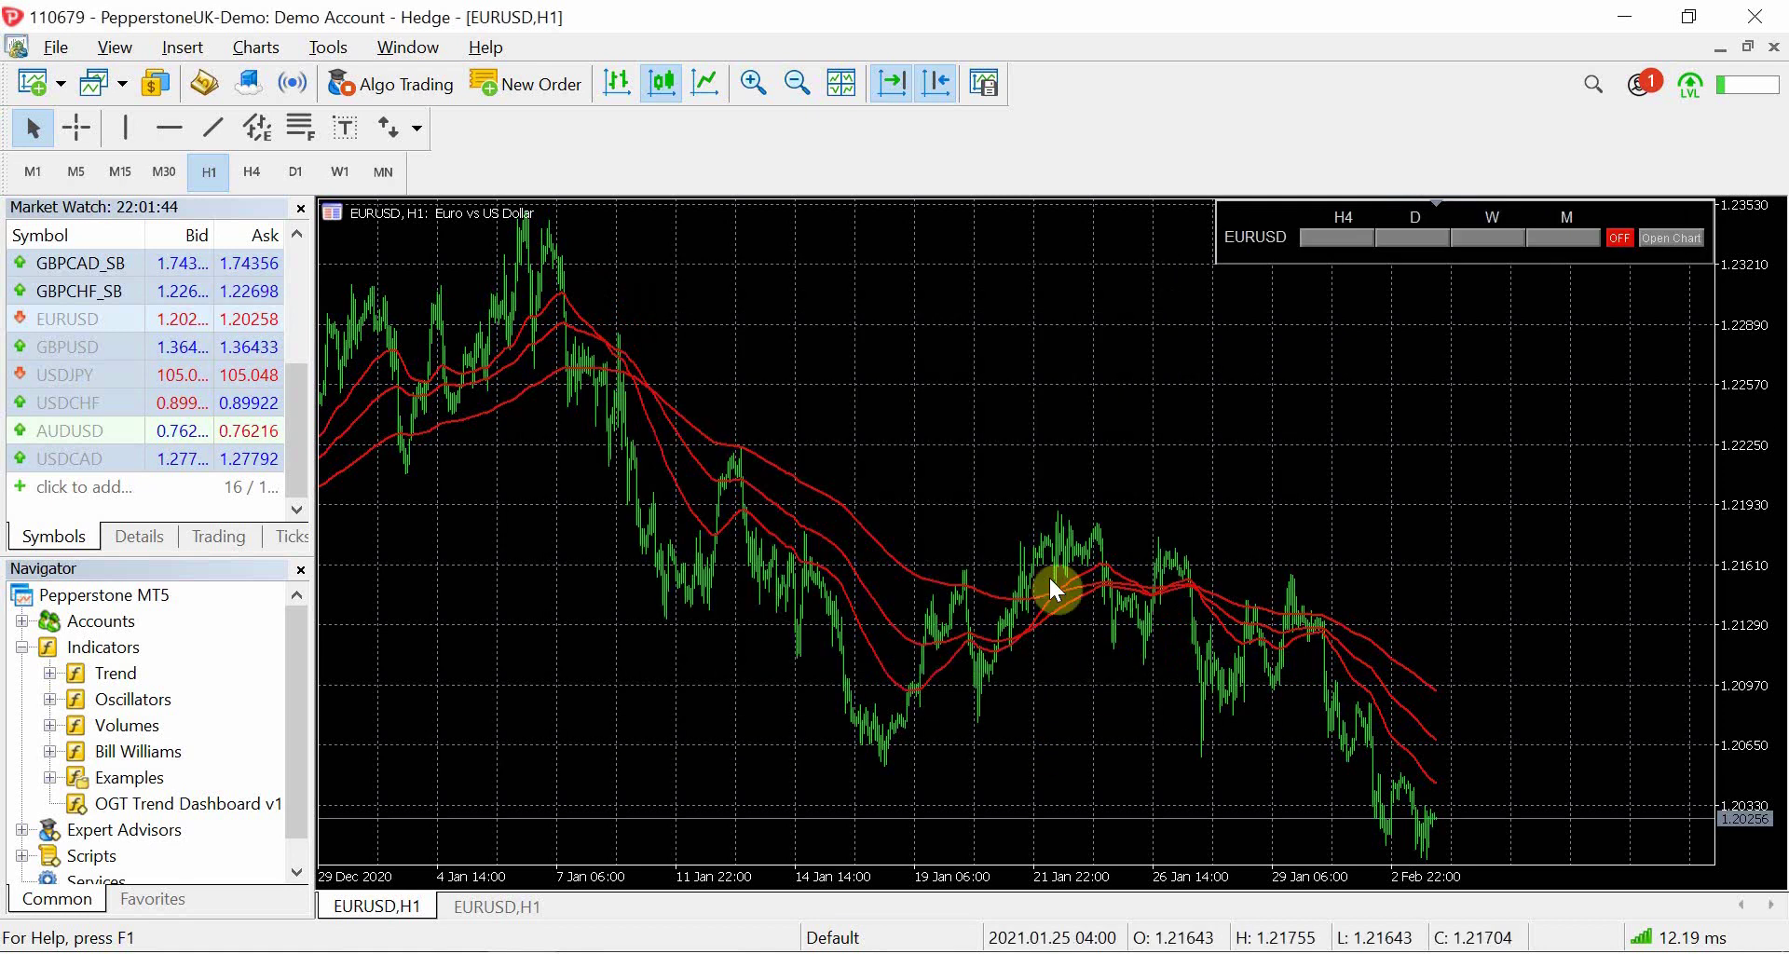